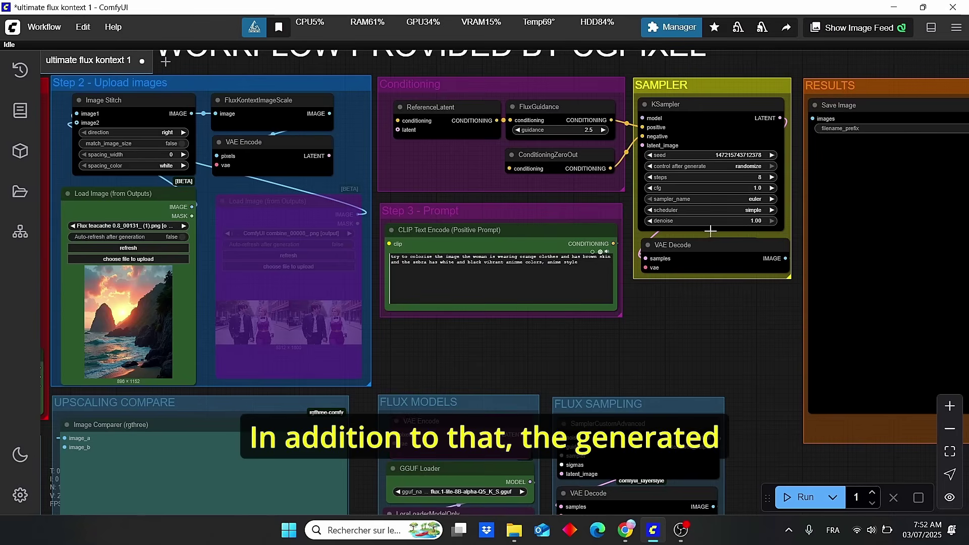
Step: Zoom in on the sampler's step count, then pan back to the full workflow overview
scroll(675, 365, "up", 2)
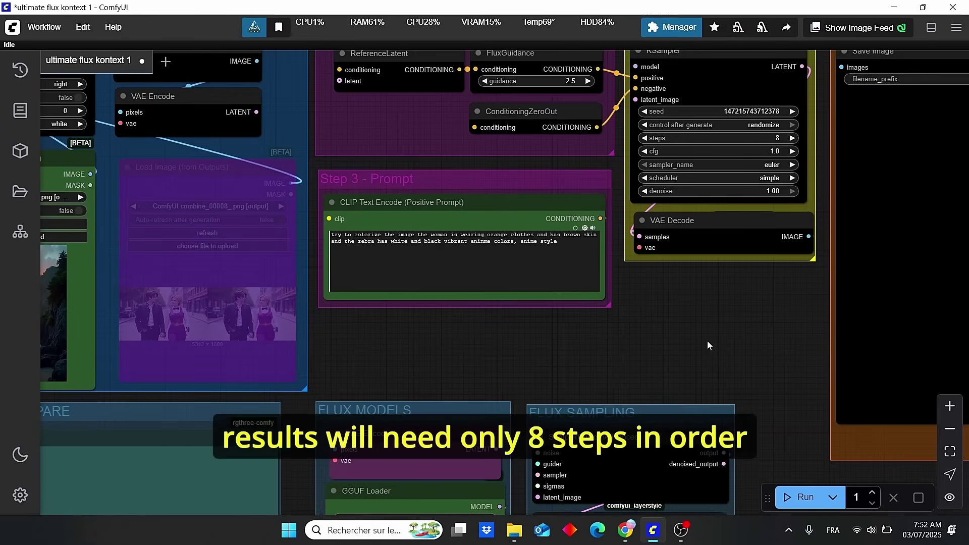
left_click_drag(707, 342, 675, 390)
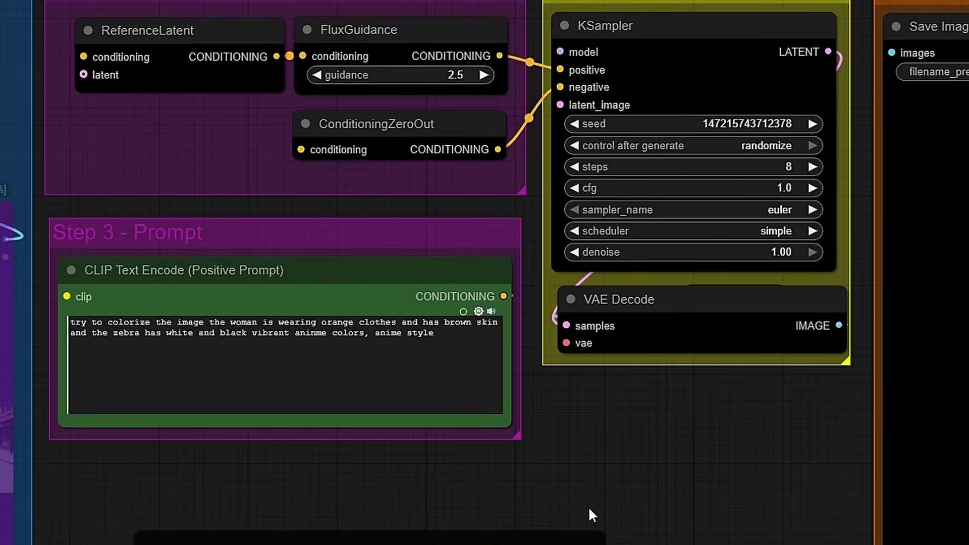
left_click_drag(531, 518, 616, 500)
left_click_drag(422, 483, 513, 453)
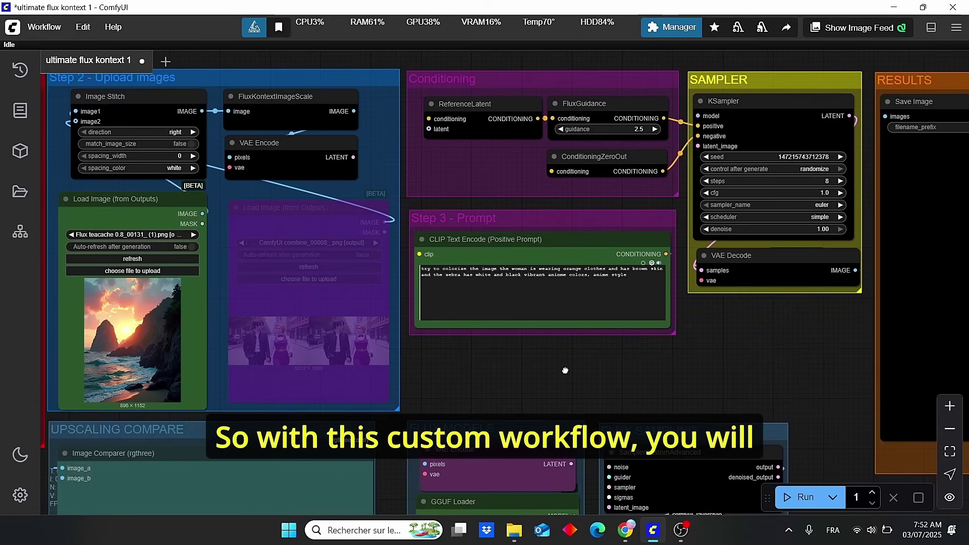
left_click_drag(566, 371, 552, 372)
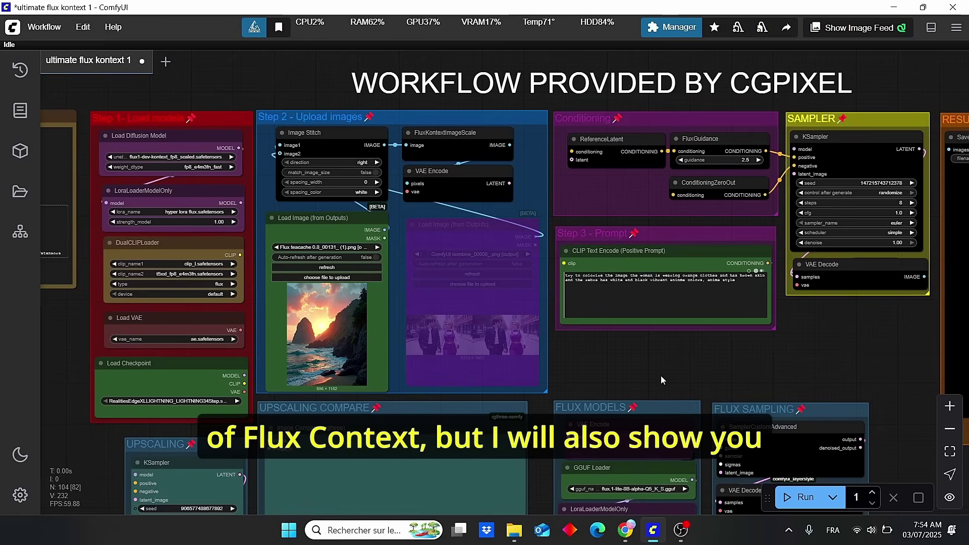
Step: Pan across the Results, model-loading and prompting-notes groups and back to SAMPLER
left_click_drag(799, 358, 701, 360)
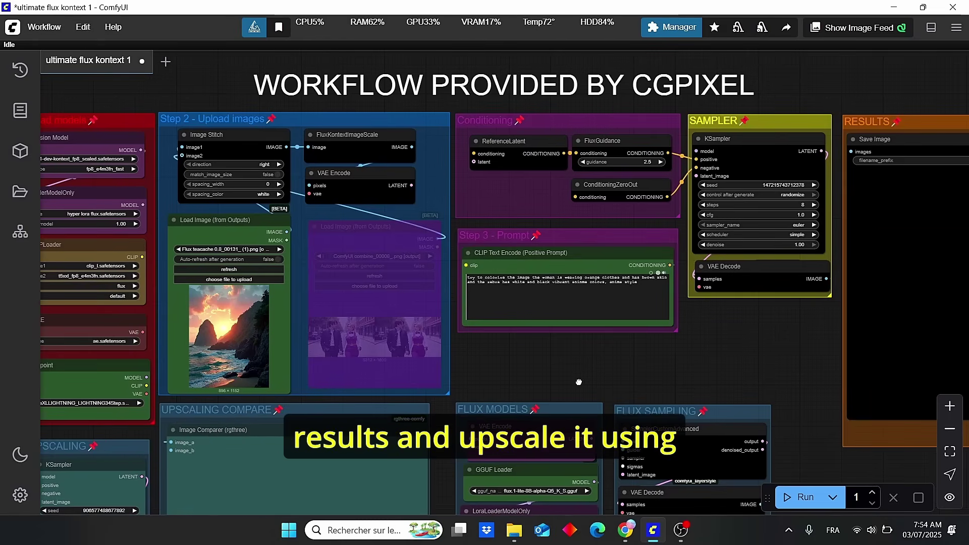
left_click_drag(579, 382, 607, 344)
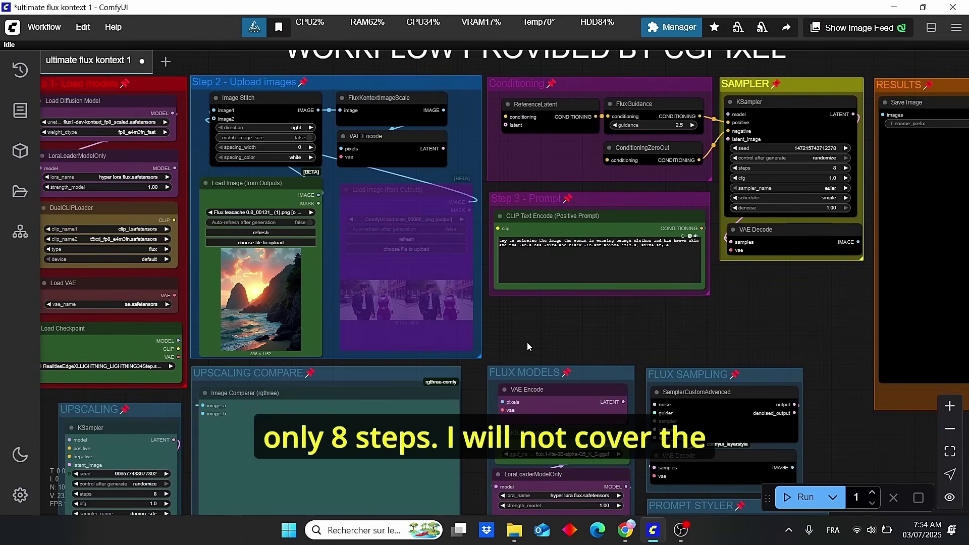
scroll(528, 343, "left", 1)
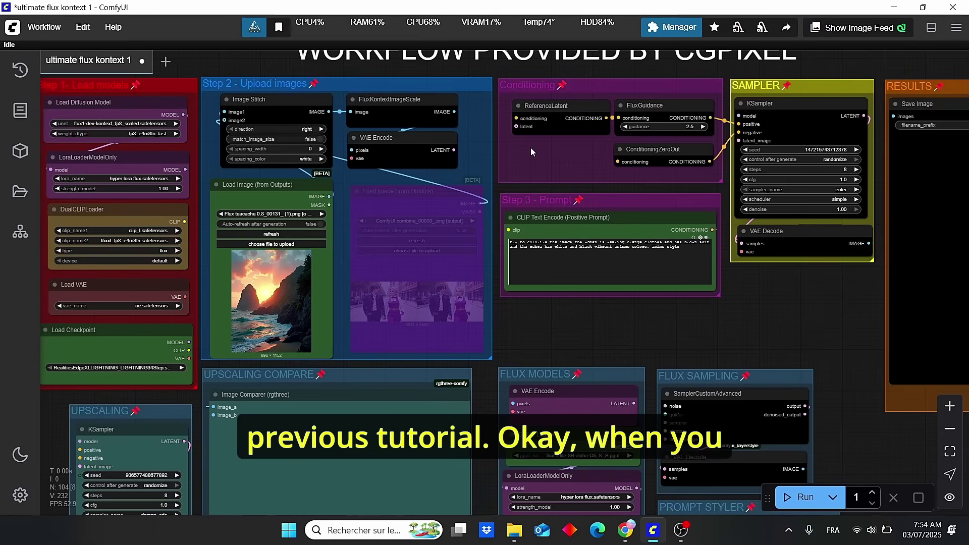
left_click_drag(539, 336, 554, 351)
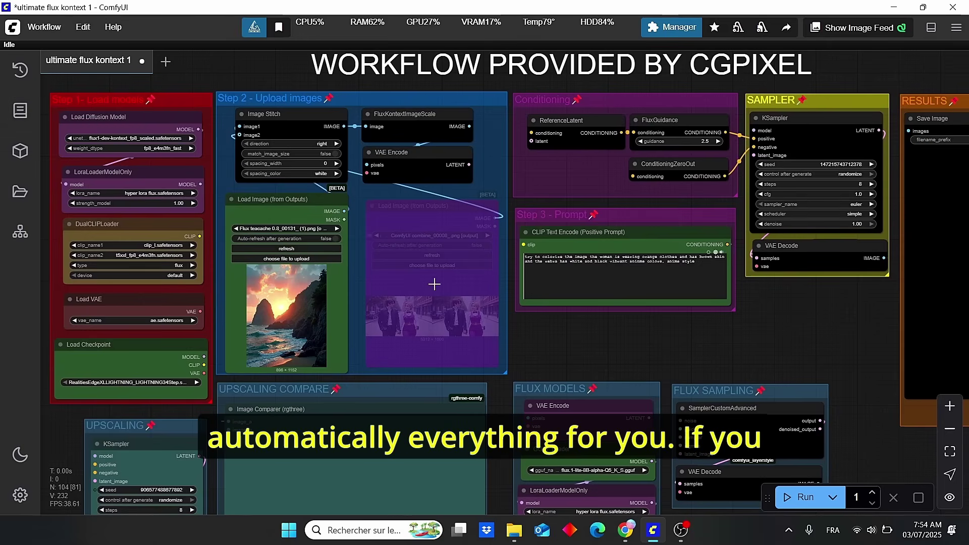
scroll(650, 362, "down", 1)
scroll(636, 361, "up", 2)
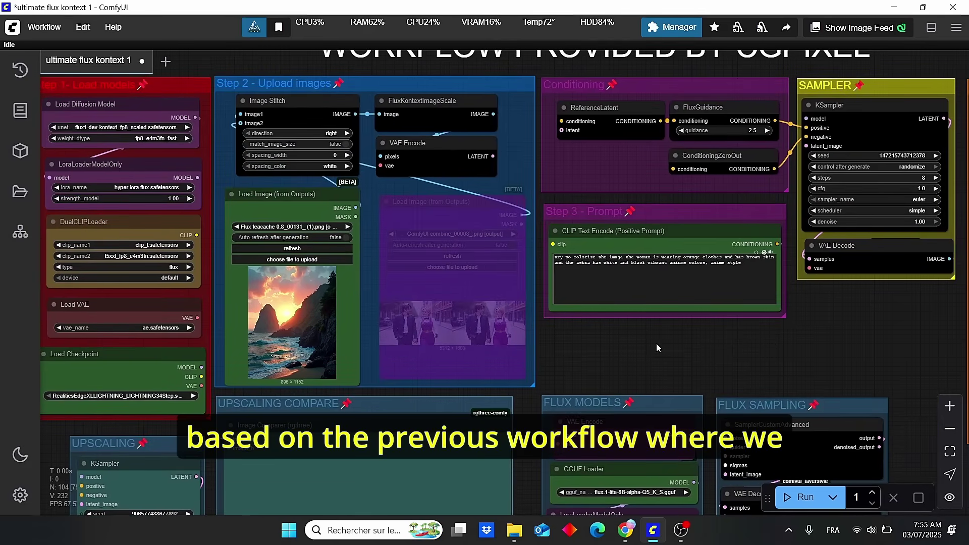
left_click_drag(656, 343, 791, 357)
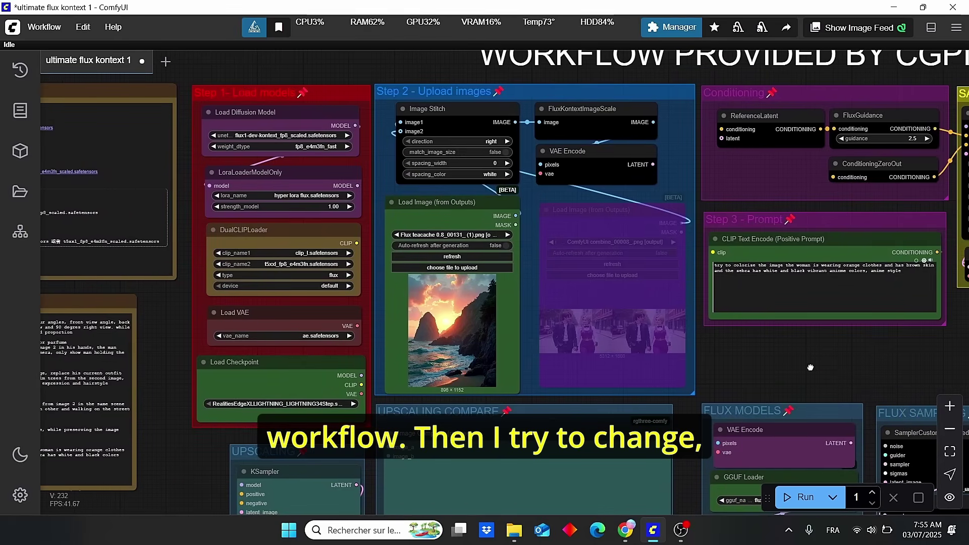
left_click_drag(936, 360, 772, 360)
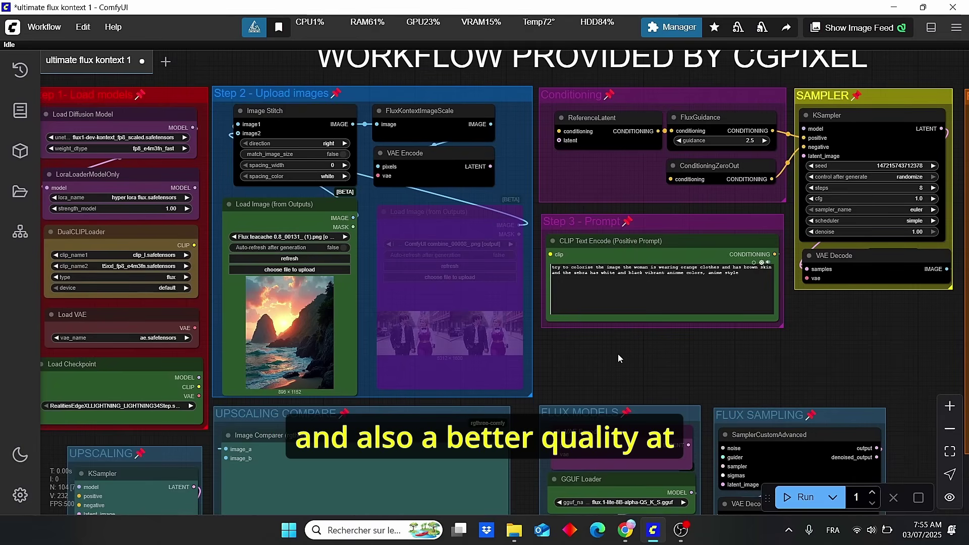
Step: Frame the upload, conditioning, sampler and Results groups, then center the Flux Models loaders
scroll(618, 357, "down", 1)
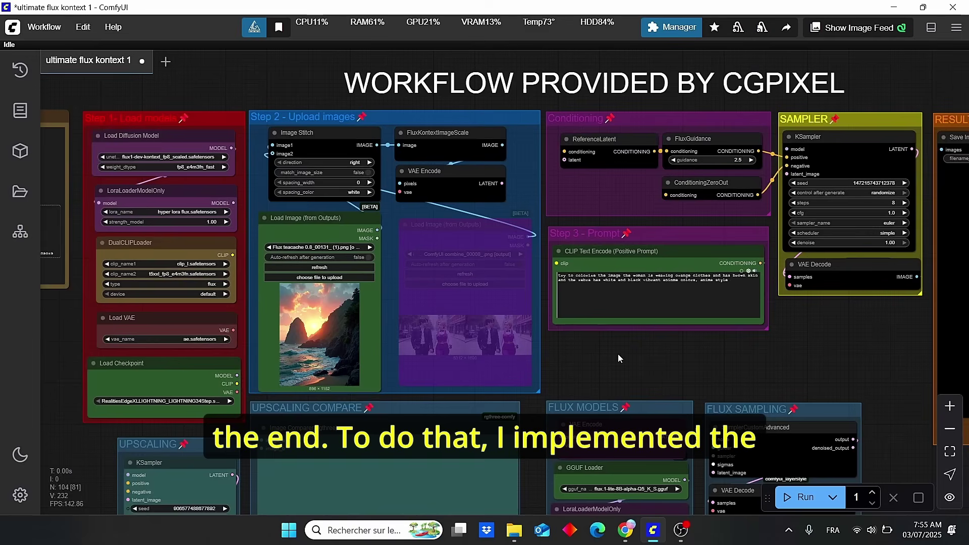
left_click_drag(634, 377, 608, 367)
left_click_drag(828, 340, 694, 356)
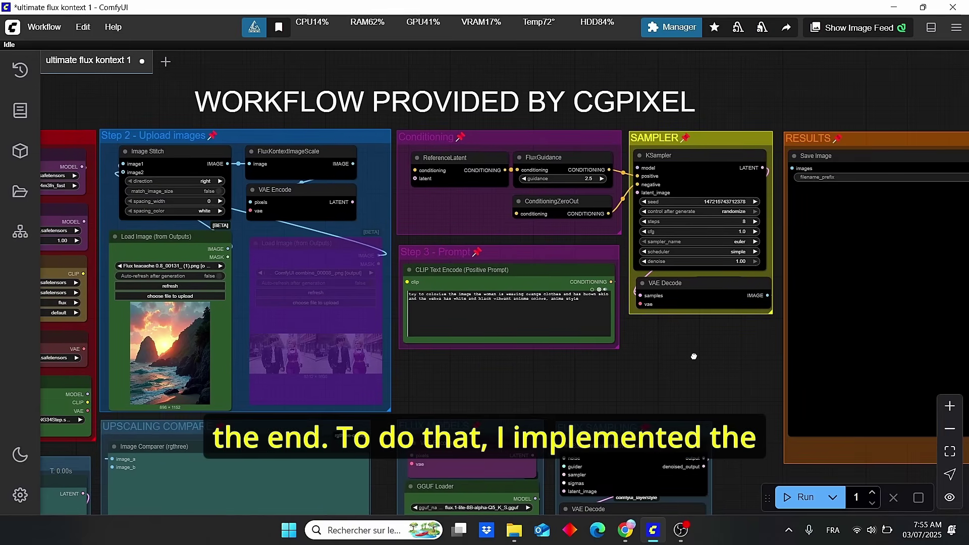
scroll(695, 356, "up", 1)
scroll(695, 359, "down", 3)
left_click_drag(758, 371, 597, 332)
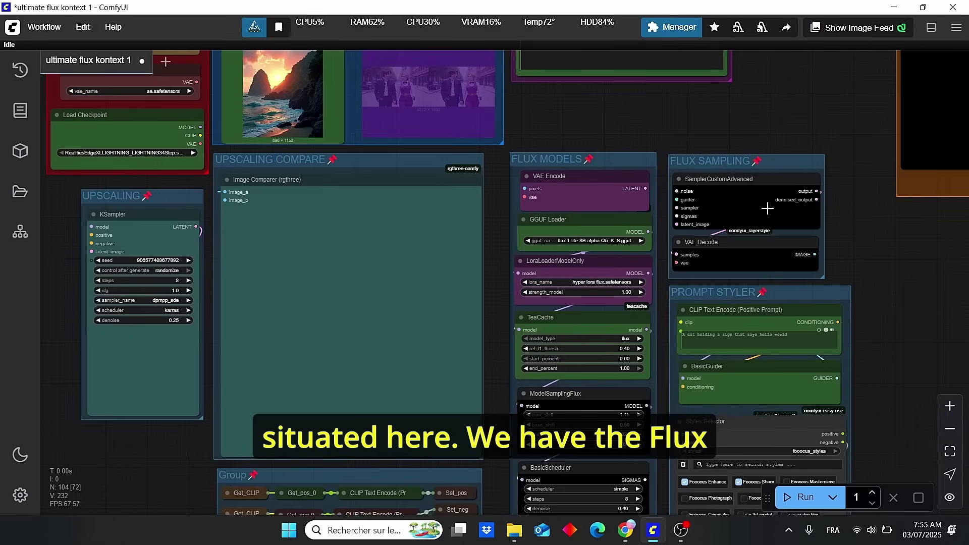
scroll(767, 208, "up", 3)
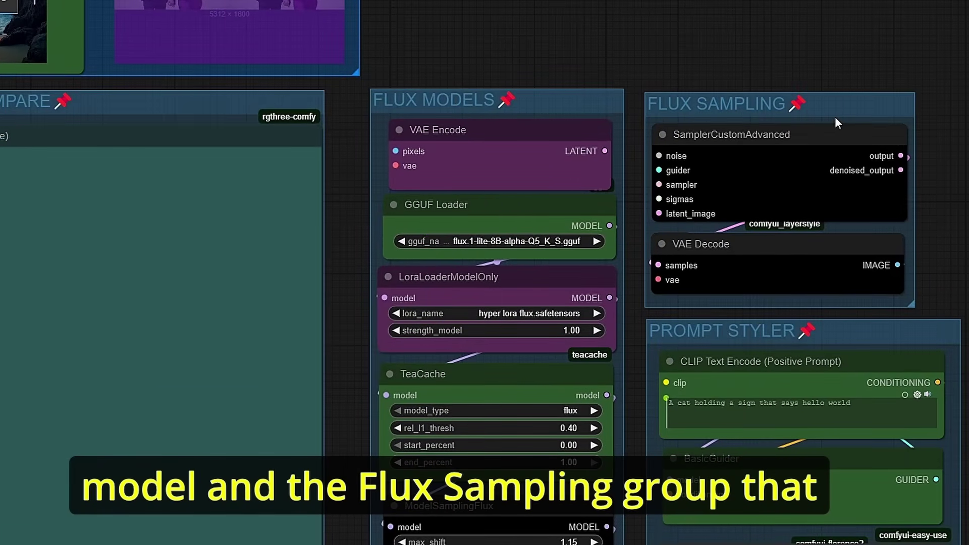
scroll(701, 71, "down", 2)
left_click_drag(939, 240, 898, 218)
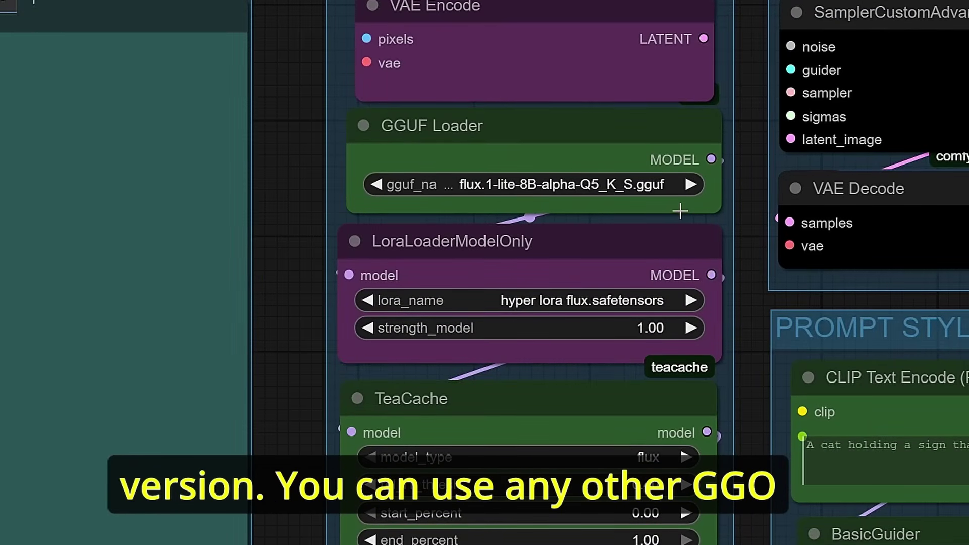
Step: Bring the Prompt Styler group into view with the Styles Selector node centered
scroll(680, 210, "down", 2)
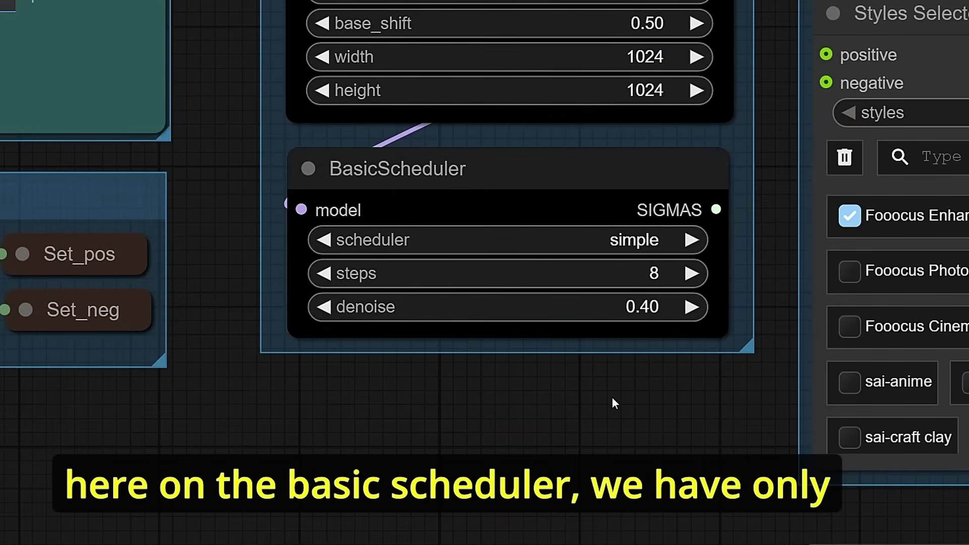
scroll(612, 402, "up", 1)
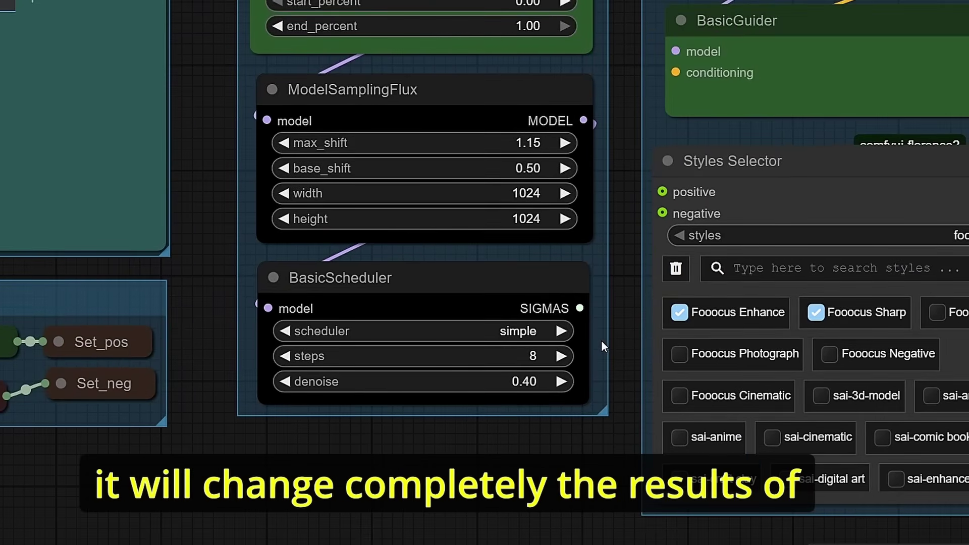
scroll(602, 340, "down", 2)
scroll(613, 193, "down", 3)
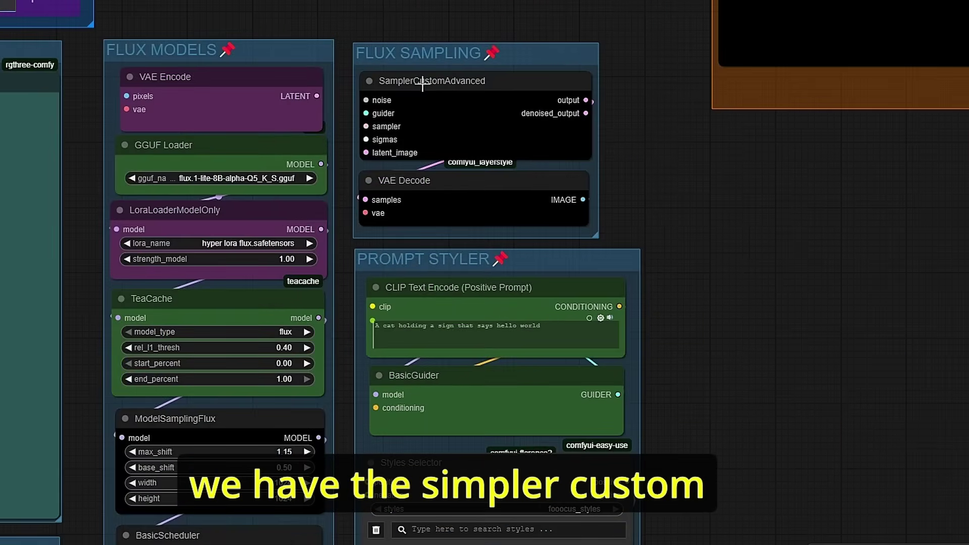
scroll(526, 108, "up", 2)
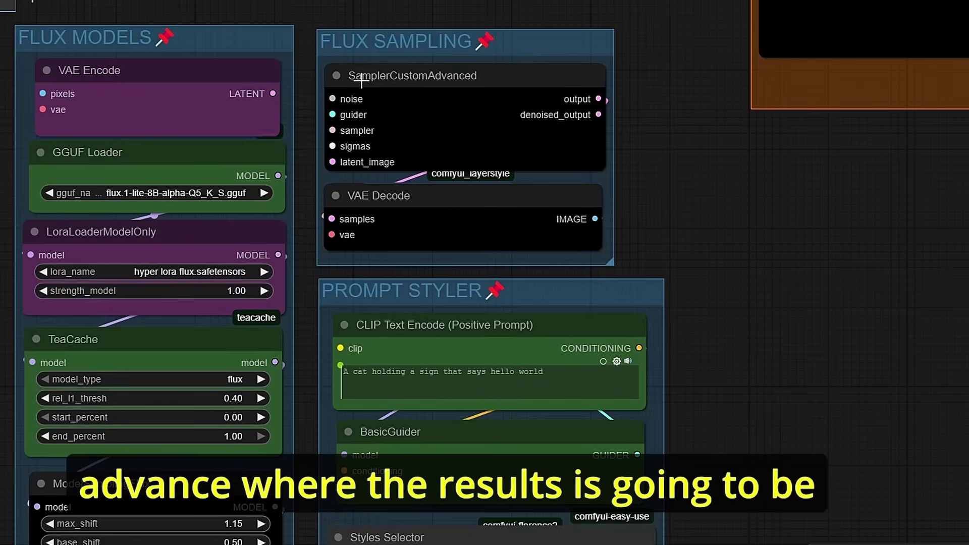
left_click_drag(740, 258, 786, 58)
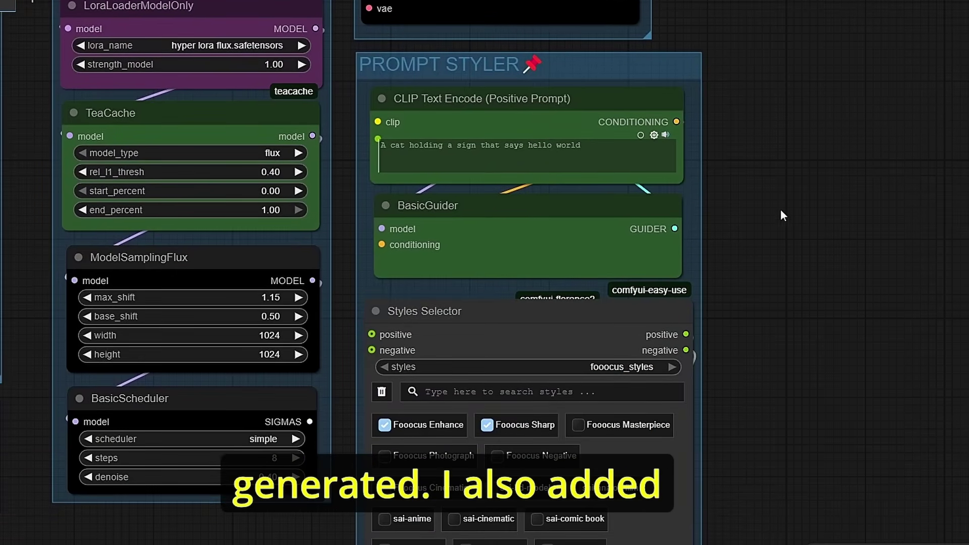
left_click_drag(781, 210, 761, 145)
left_click_drag(779, 90, 765, 134)
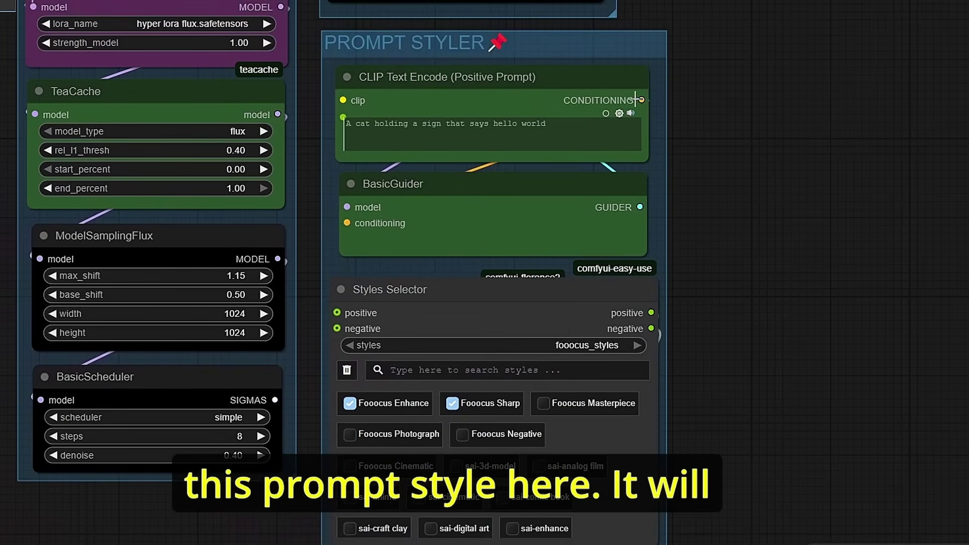
scroll(757, 275, "up", 2)
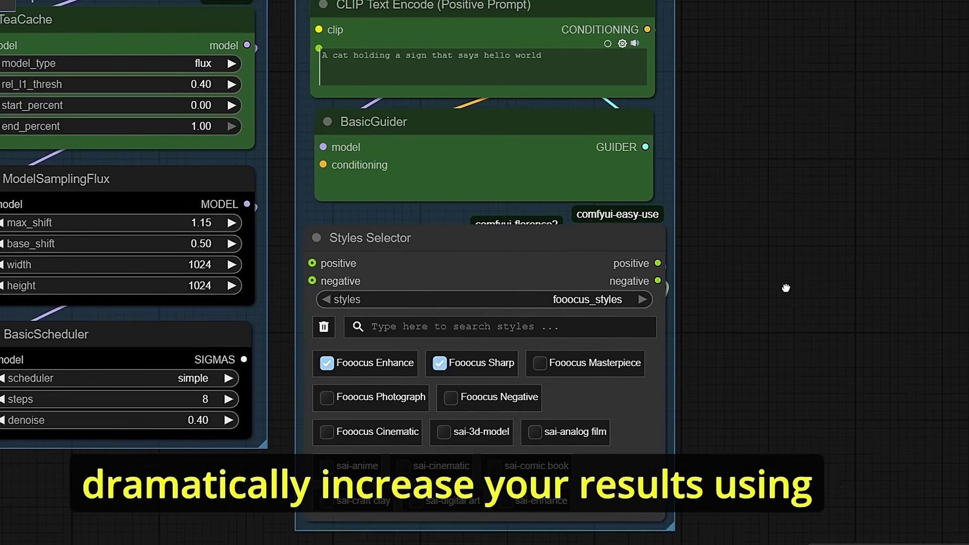
Step: Turn on the sai-anime style in the Styles Selector
left_click(426, 251)
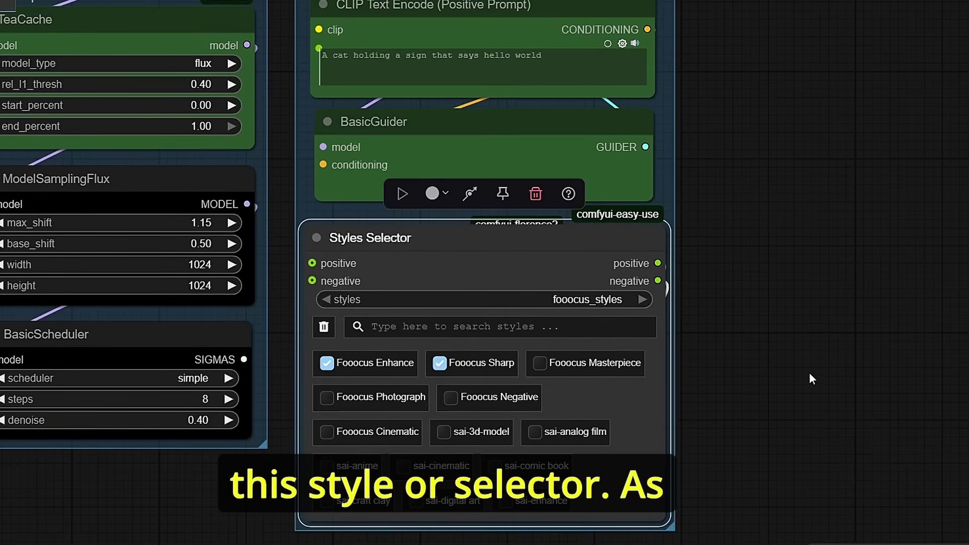
left_click_drag(835, 401, 840, 363)
scroll(813, 368, "up", 1)
mouse_move(327, 364)
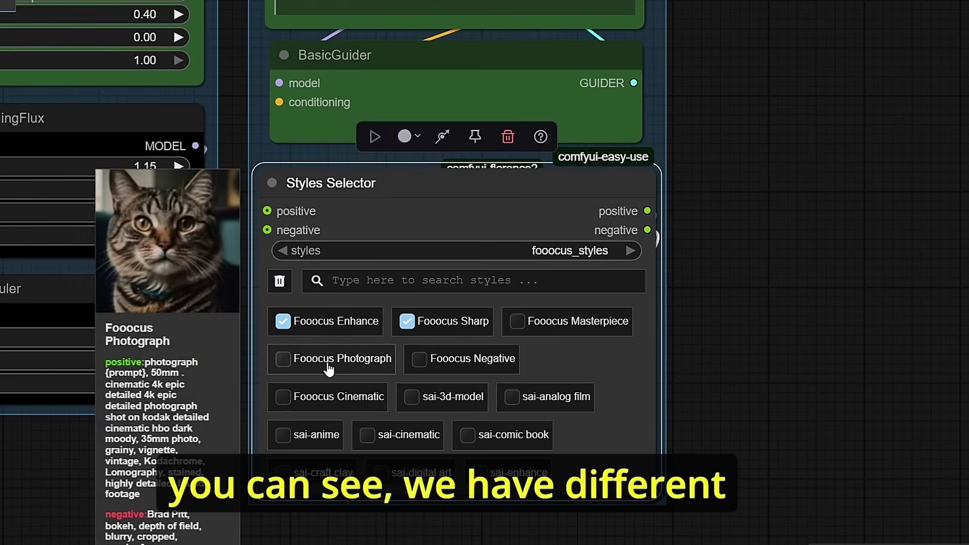
mouse_move(310, 433)
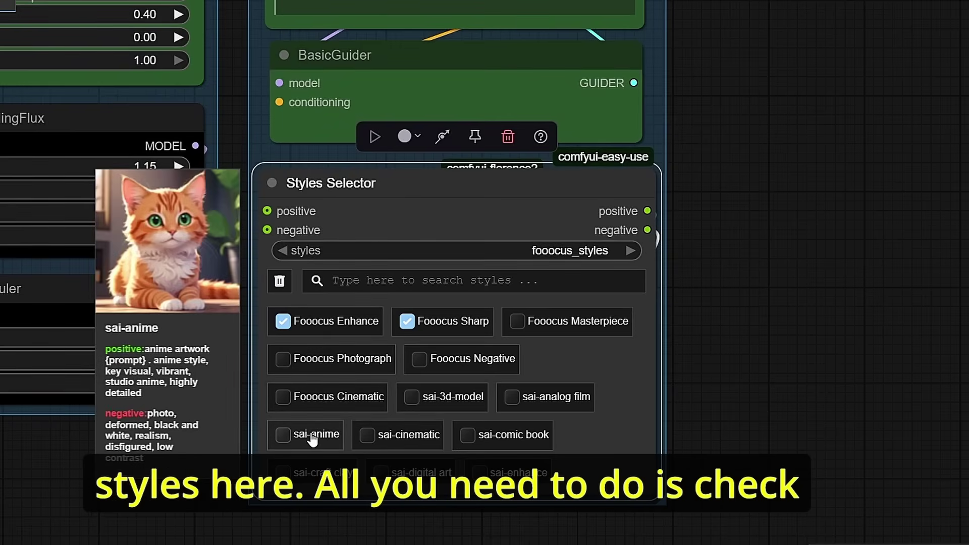
left_click(283, 435)
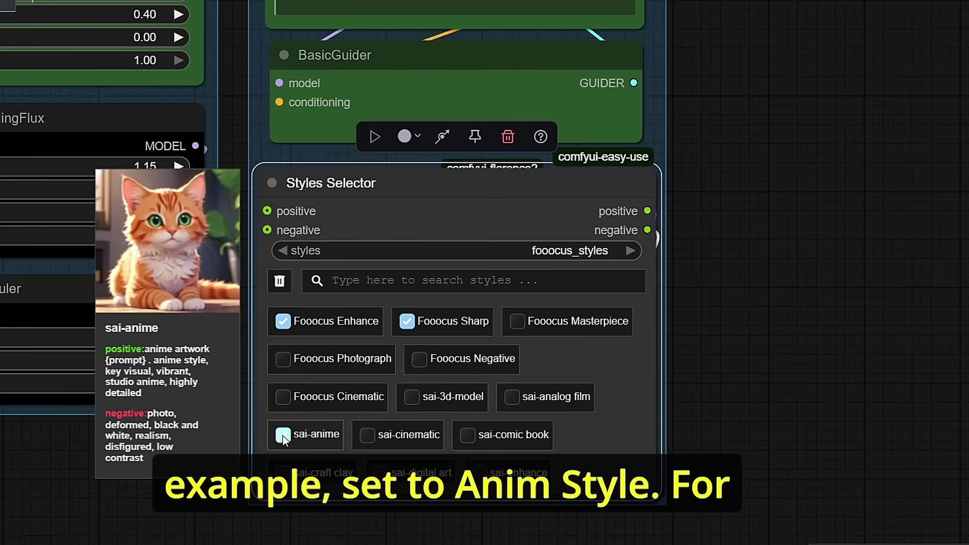
Step: Open the node manager to install missing nodes, then close its menu
mouse_move(336, 321)
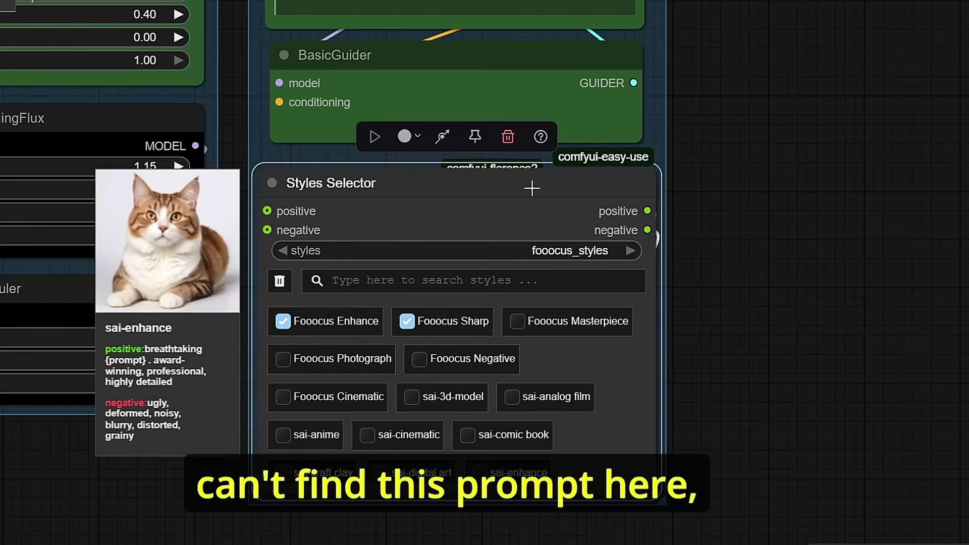
mouse_move(623, 343)
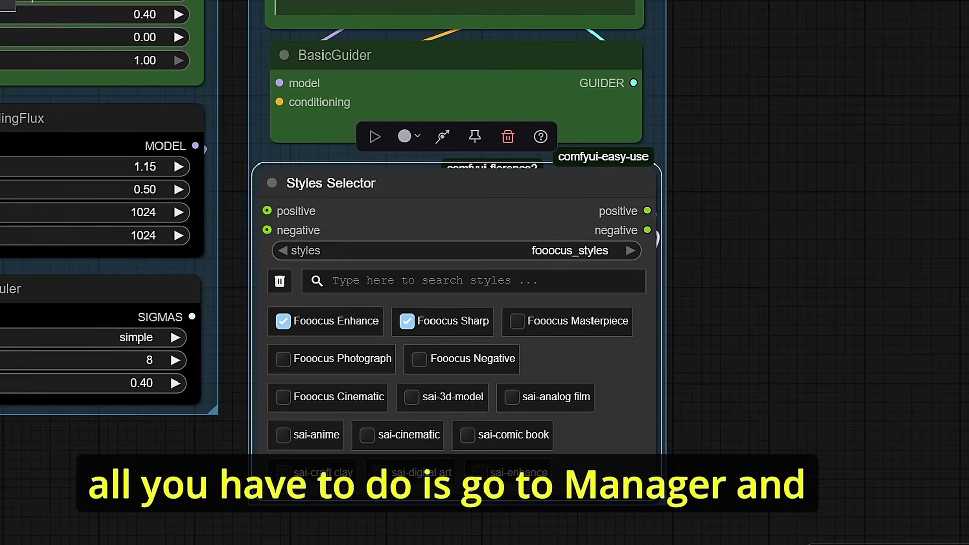
left_click(669, 1)
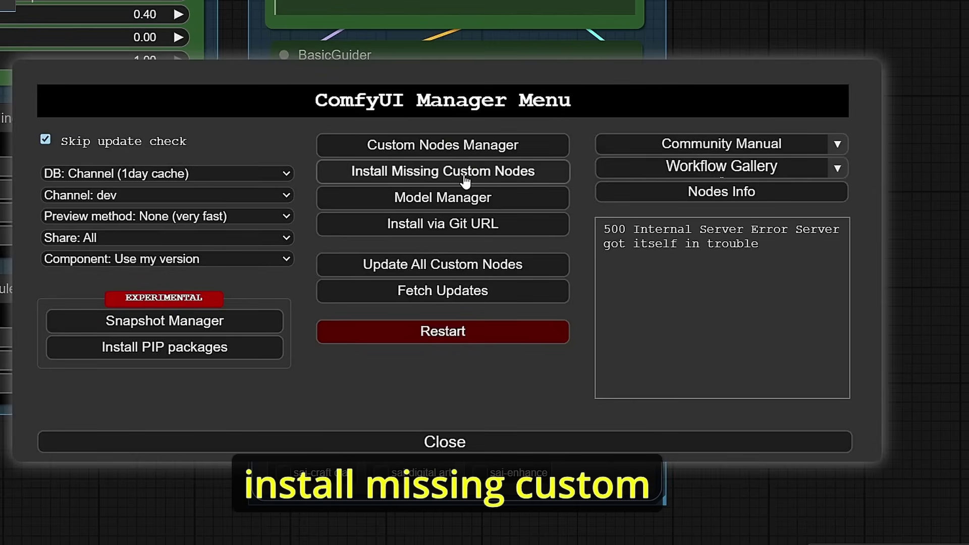
left_click(512, 442)
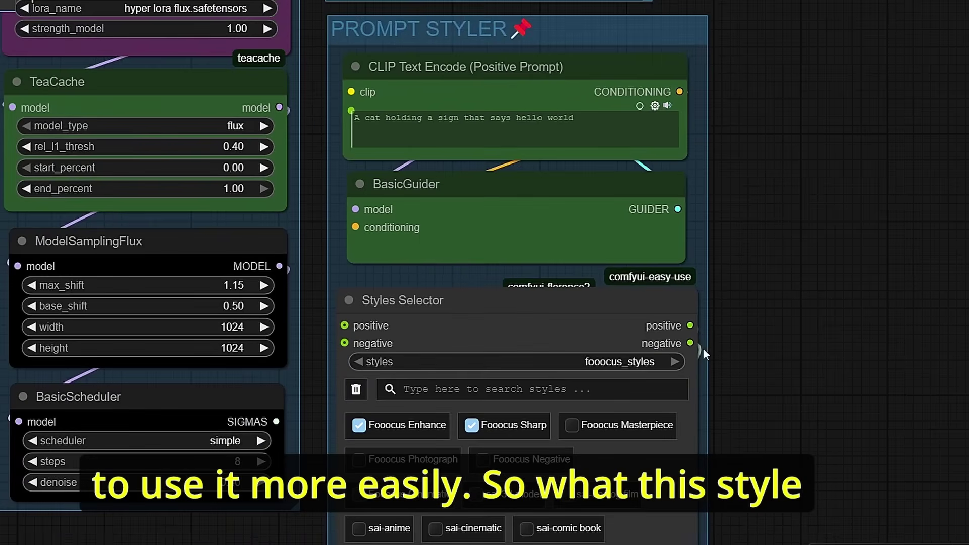
Step: Move the Styles Selector aside, then expand and collapse the hidden Florence2Run captioning node
left_click(393, 221)
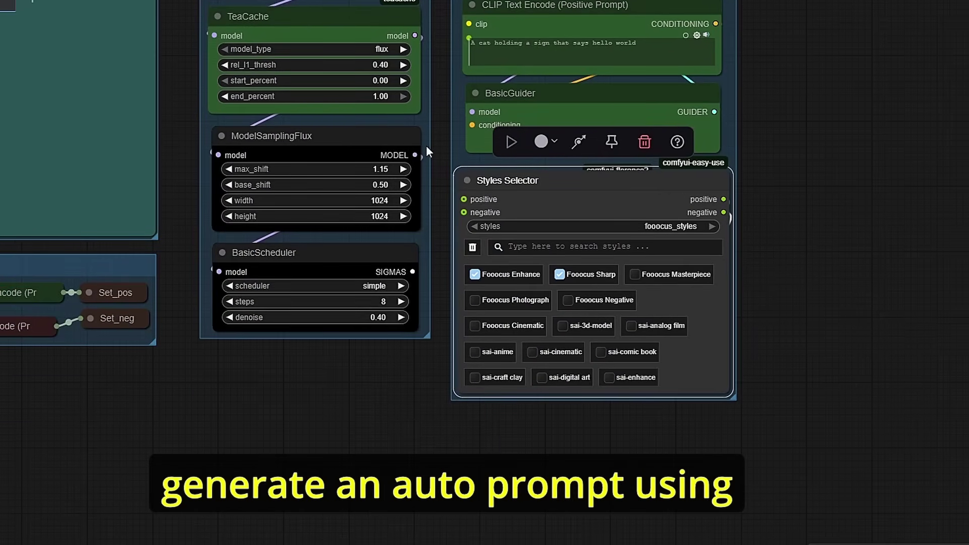
left_click_drag(440, 138, 437, 234)
left_click_drag(530, 281, 872, 251)
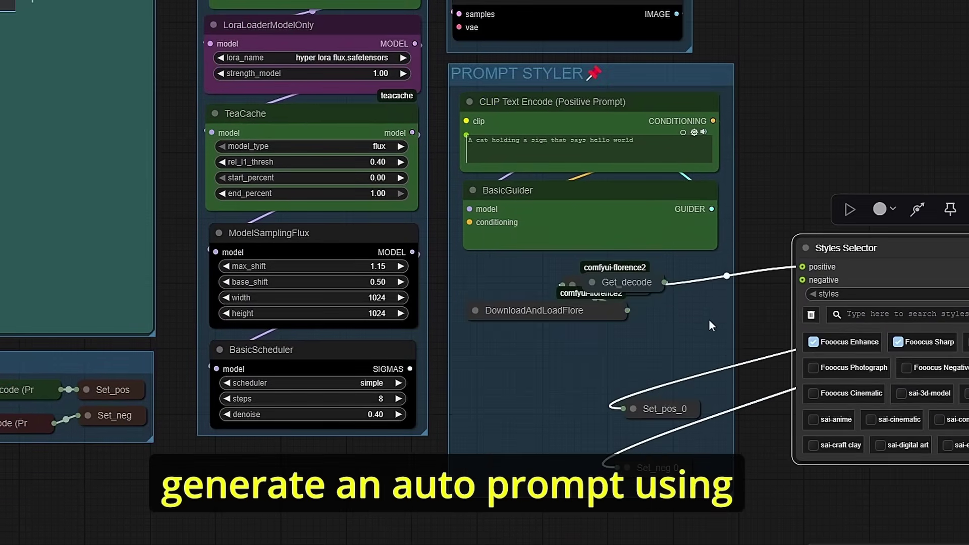
scroll(640, 345, "up", 4)
left_click(397, 294)
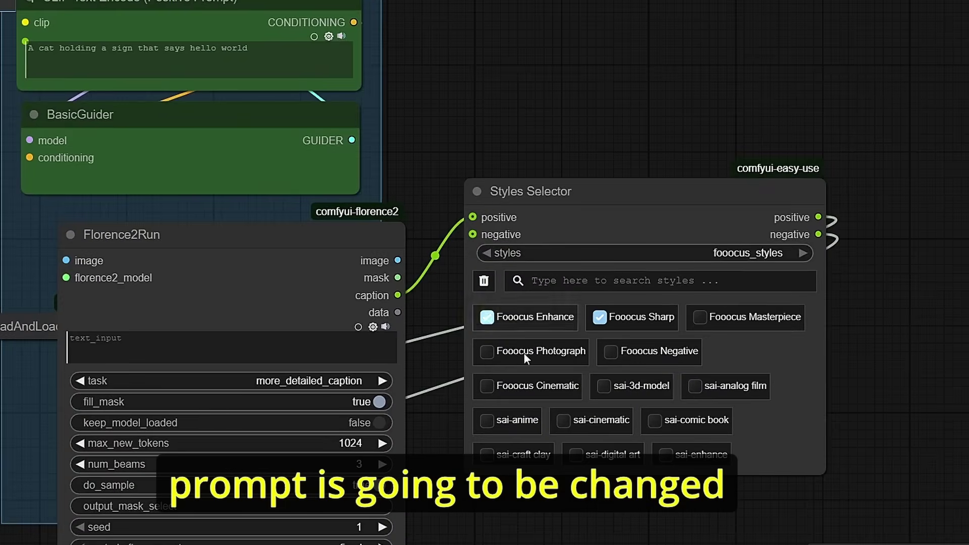
mouse_move(723, 353)
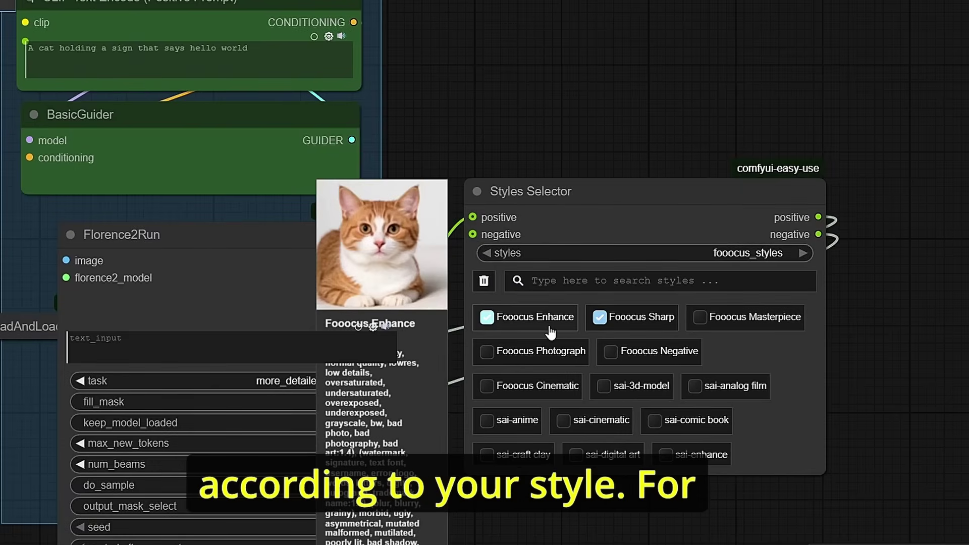
mouse_move(621, 329)
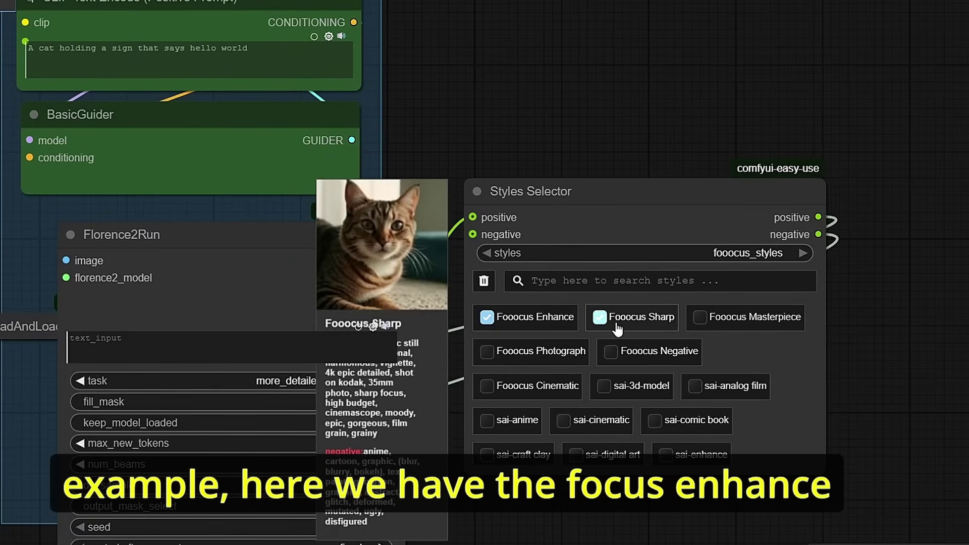
left_click_drag(583, 208, 572, 260)
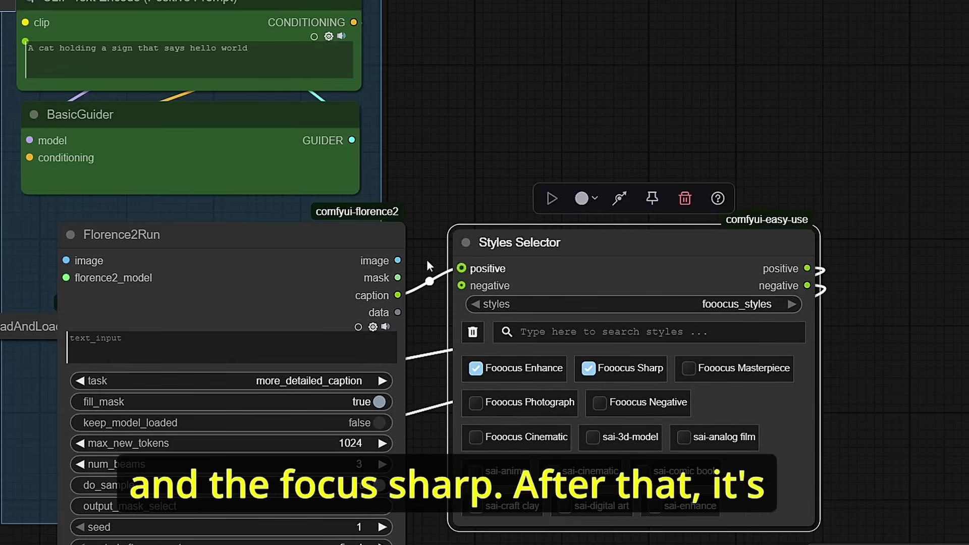
left_click(74, 235)
Step: Place the Styles Selector back inside the Prompt Styler group
left_click_drag(564, 130, 818, 136)
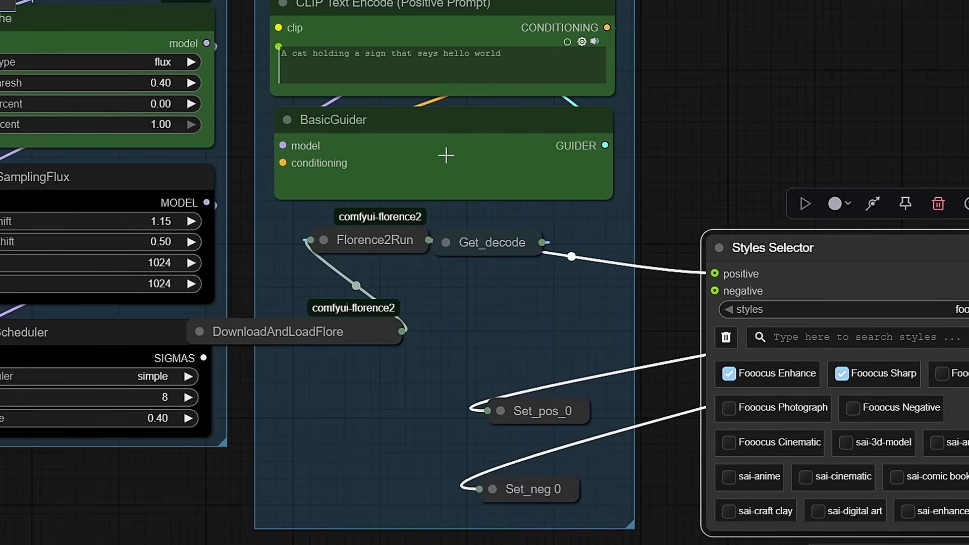
left_click_drag(712, 58, 741, 125)
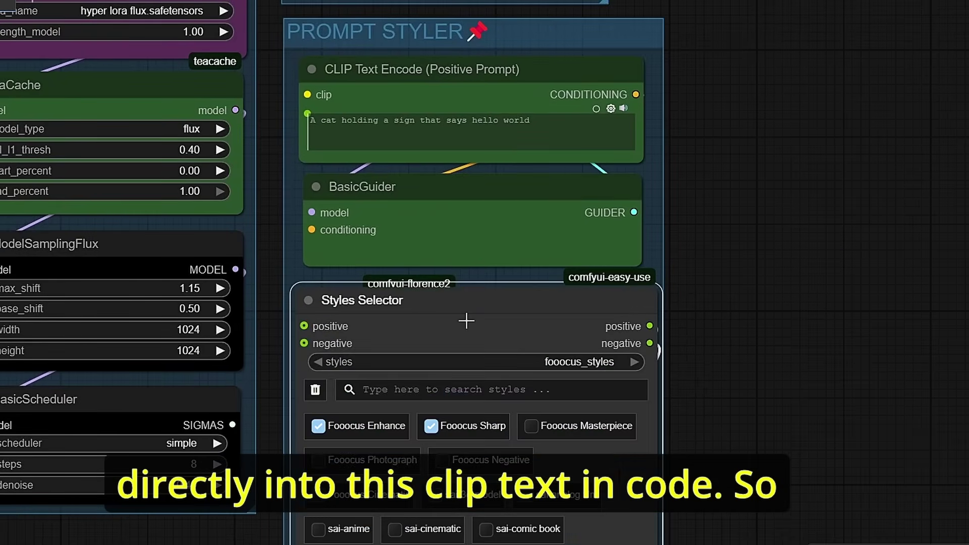
left_click_drag(465, 320, 461, 316)
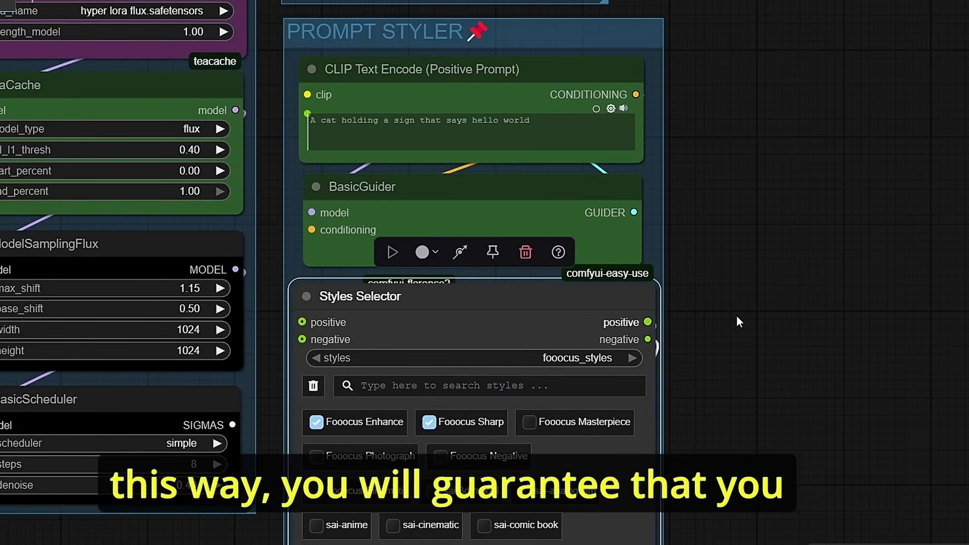
left_click(759, 315)
Step: Select the GGUF Loader in Flux Models, loading flux.1-lite-8B-alpha-Q5_K_S.gguf
scroll(762, 313, "down", 1)
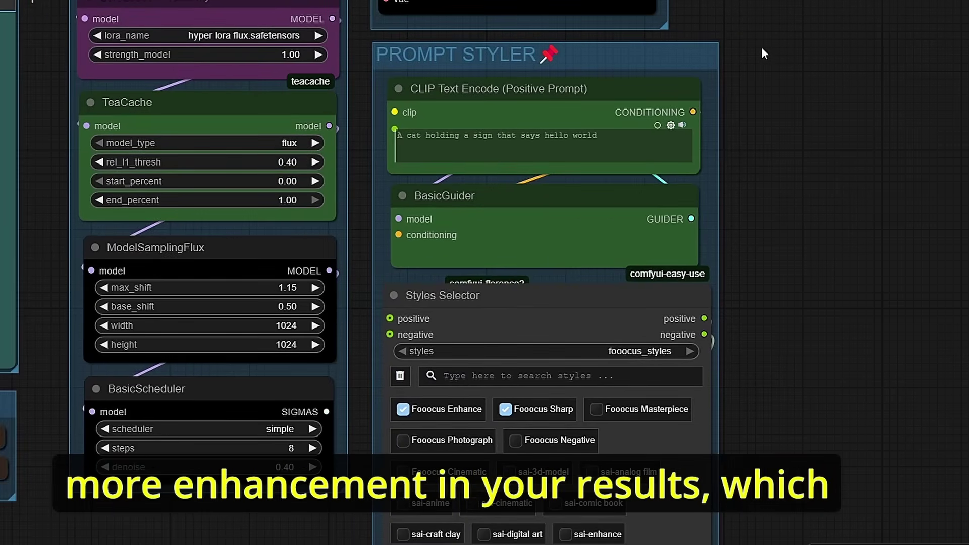
left_click_drag(763, 49, 786, 115)
scroll(785, 90, "up", 2)
scroll(786, 81, "down", 3)
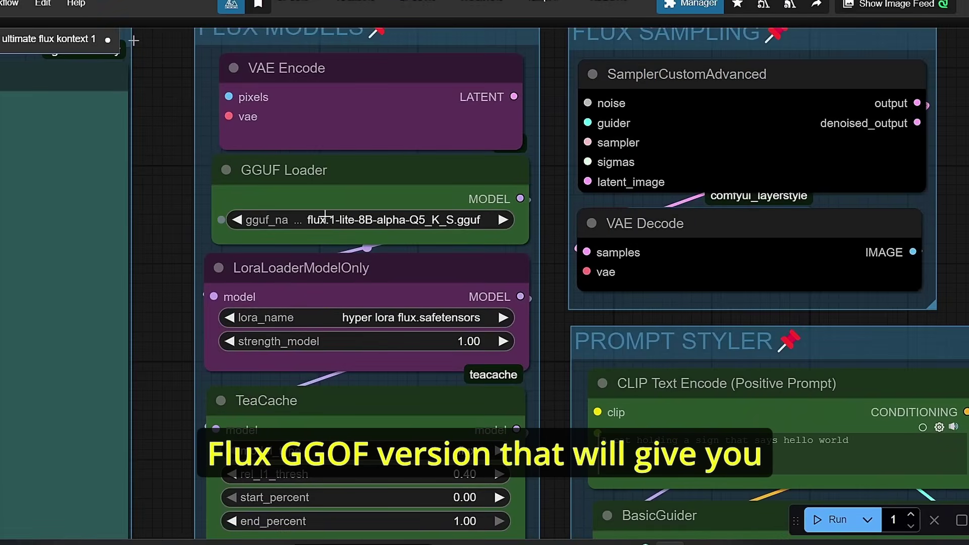
left_click(389, 191)
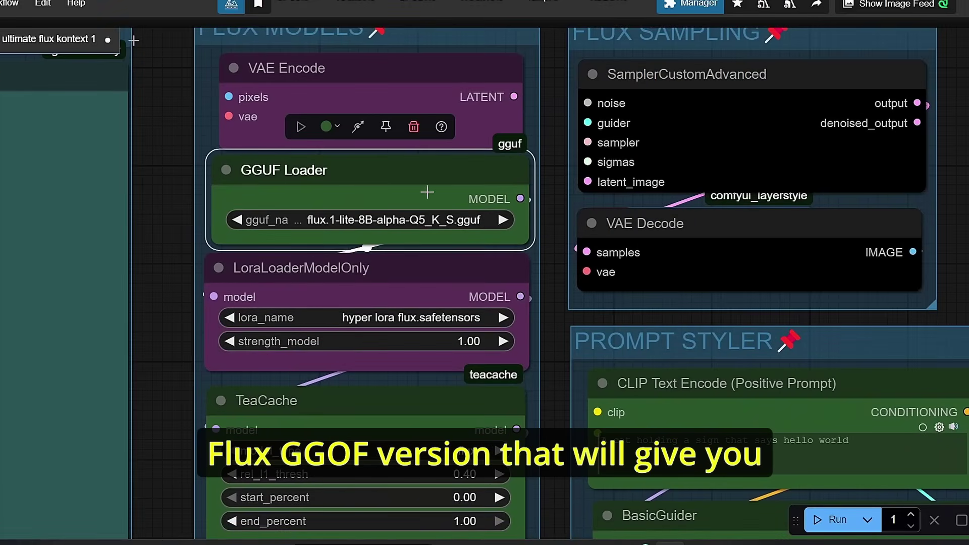
scroll(412, 189, "down", 3)
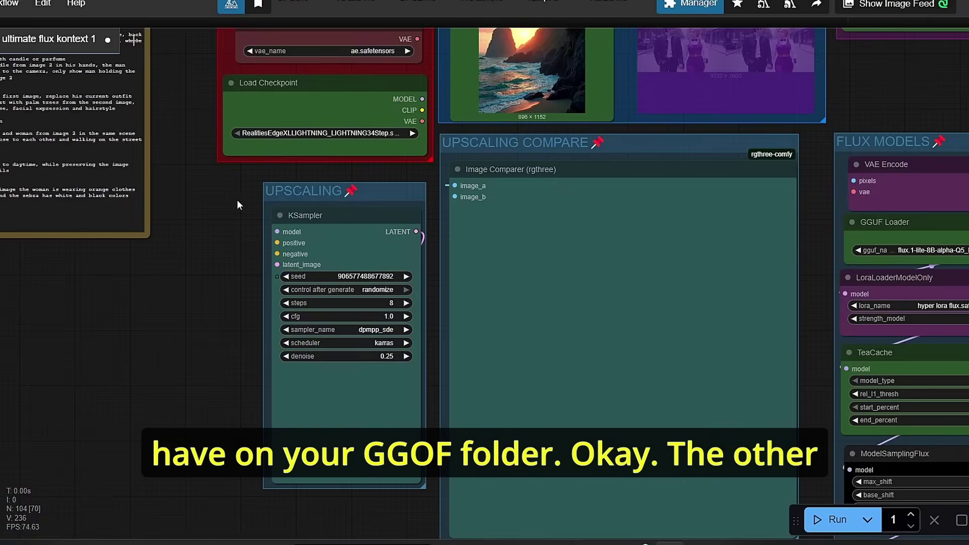
scroll(234, 201, "up", 2)
left_click_drag(231, 205, 175, 191)
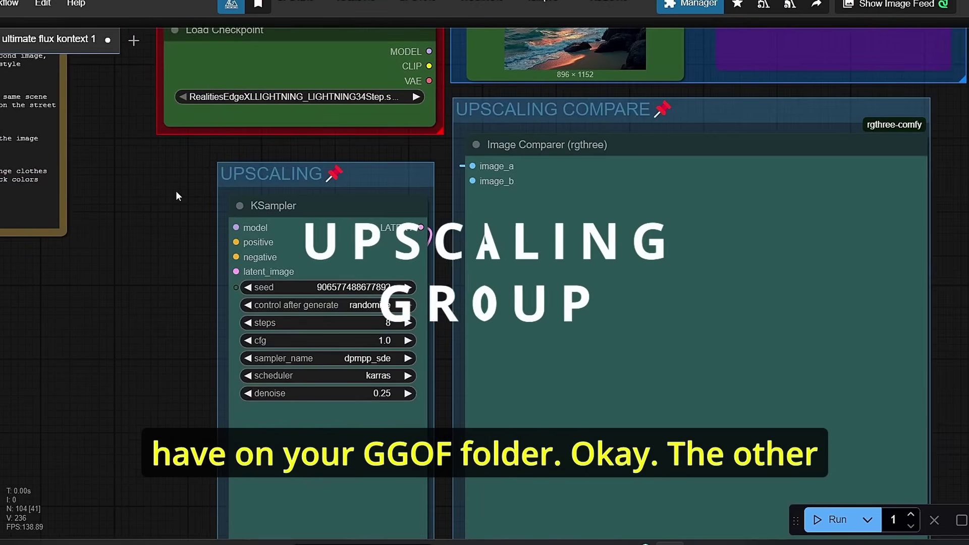
scroll(176, 190, "up", 2)
left_click_drag(204, 266, 215, 211)
scroll(215, 211, "down", 1)
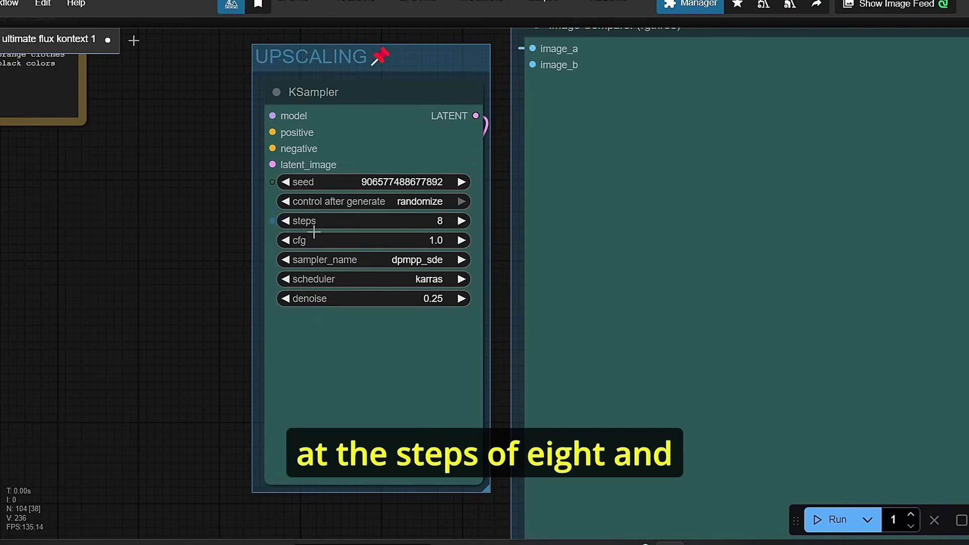
scroll(314, 232, "up", 4)
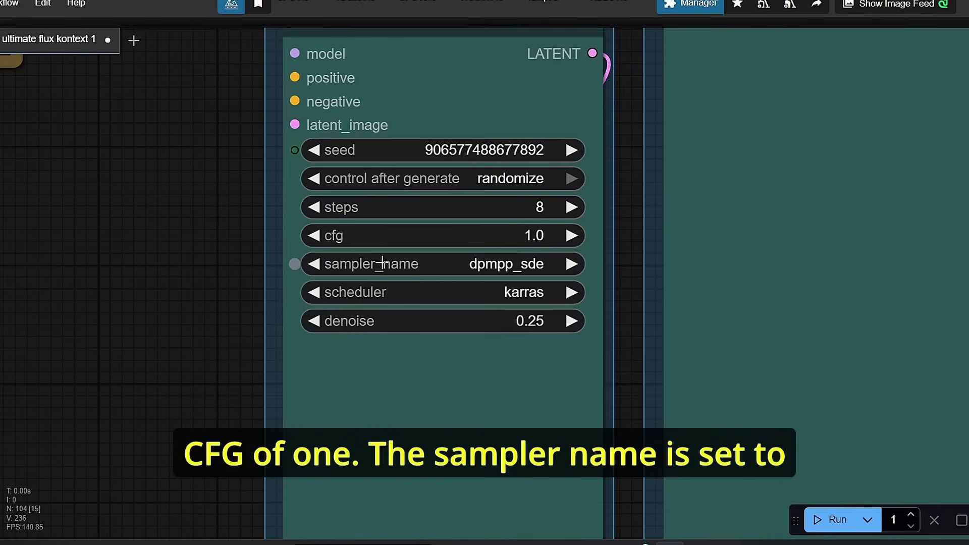
scroll(313, 236, "down", 4)
scroll(429, 265, "up", 4)
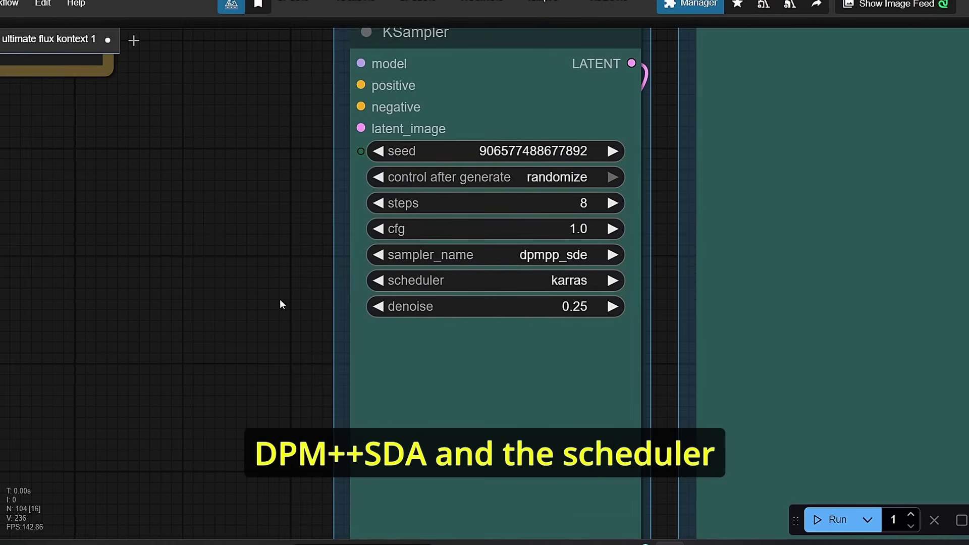
left_click_drag(280, 300, 204, 300)
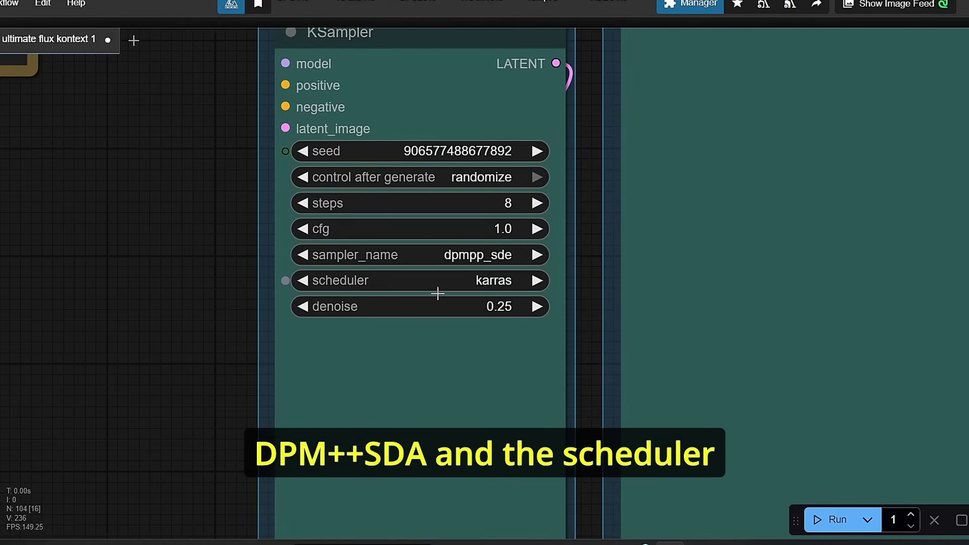
scroll(437, 293, "down", 3)
scroll(299, 353, "up", 4)
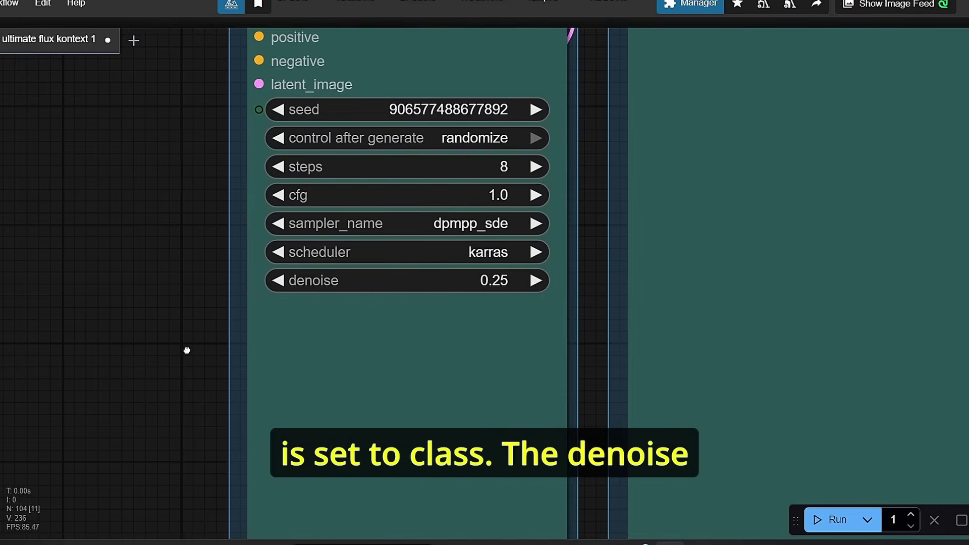
scroll(307, 345, "up", 2)
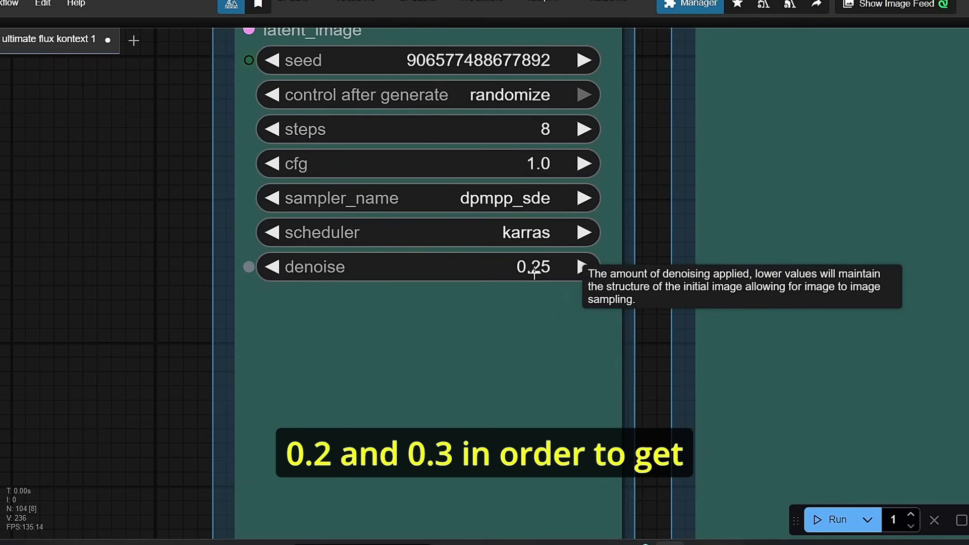
scroll(534, 272, "down", 9)
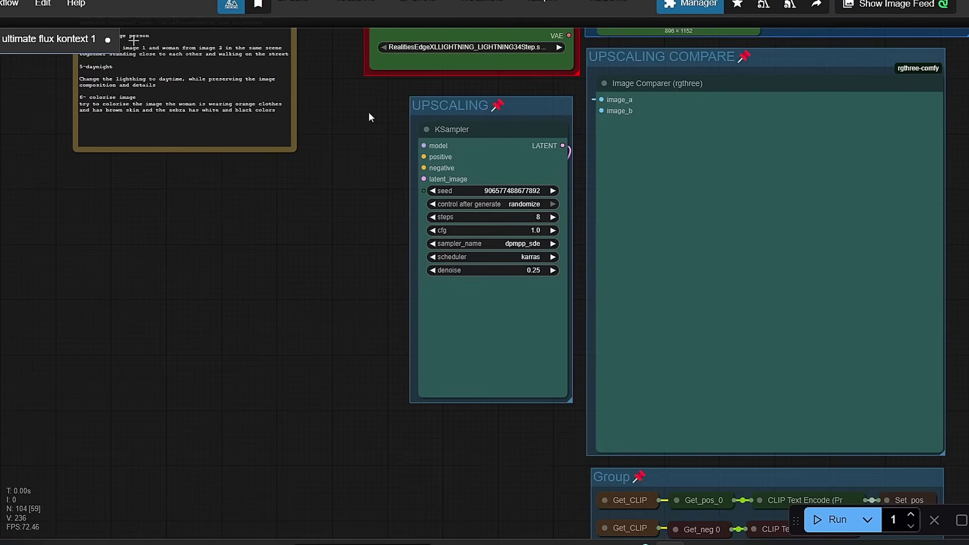
scroll(378, 122, "down", 3)
scroll(347, 373, "up", 8)
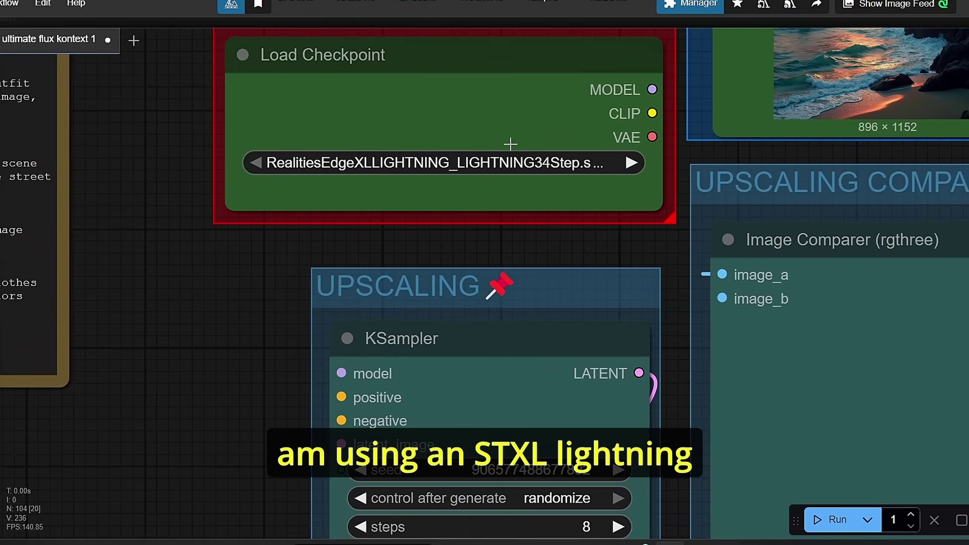
left_click(575, 198)
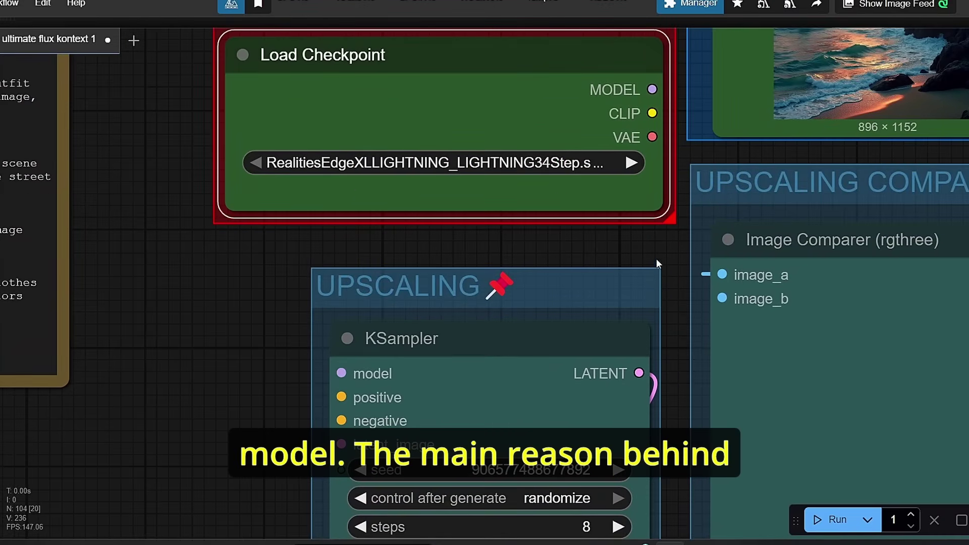
left_click_drag(656, 258, 609, 238)
left_click(609, 238)
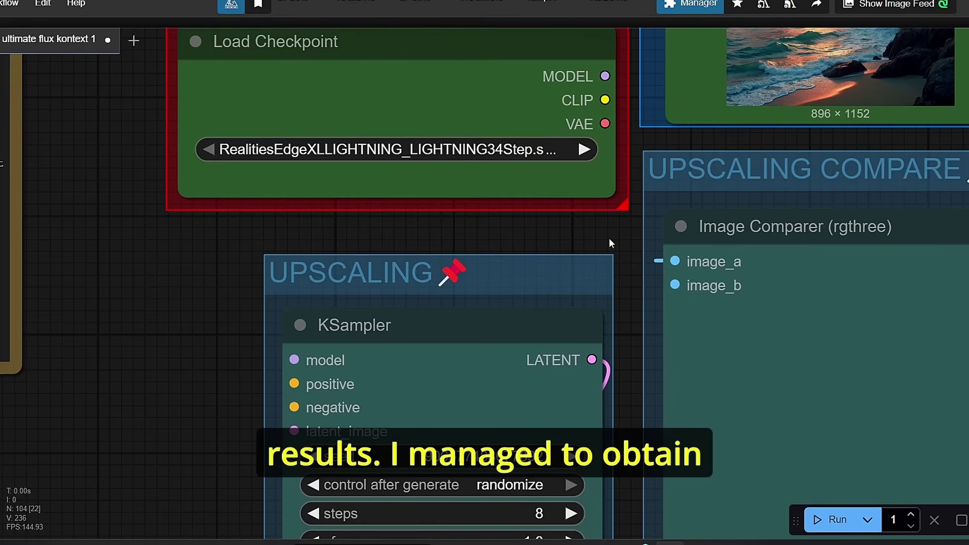
scroll(609, 239, "down", 2)
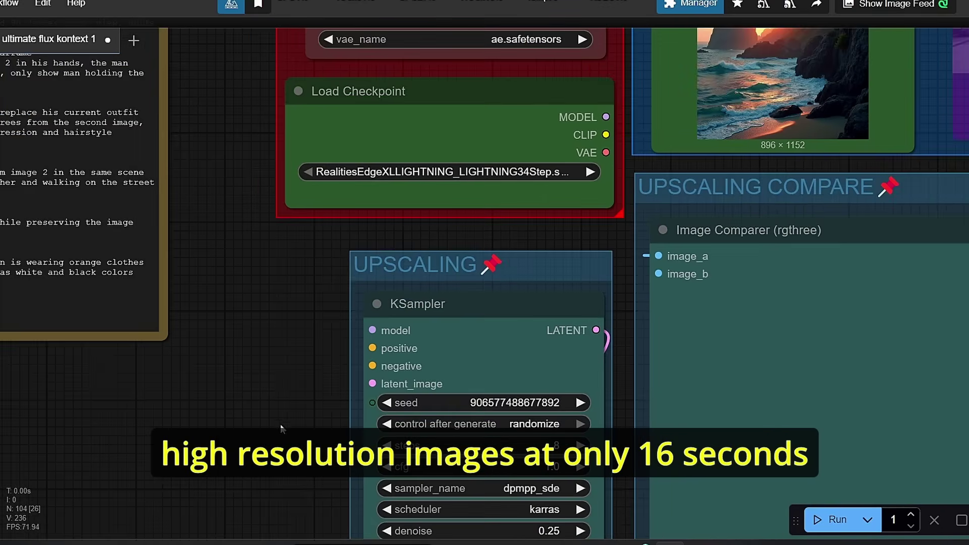
left_click_drag(282, 423, 257, 280)
left_click_drag(272, 186, 267, 331)
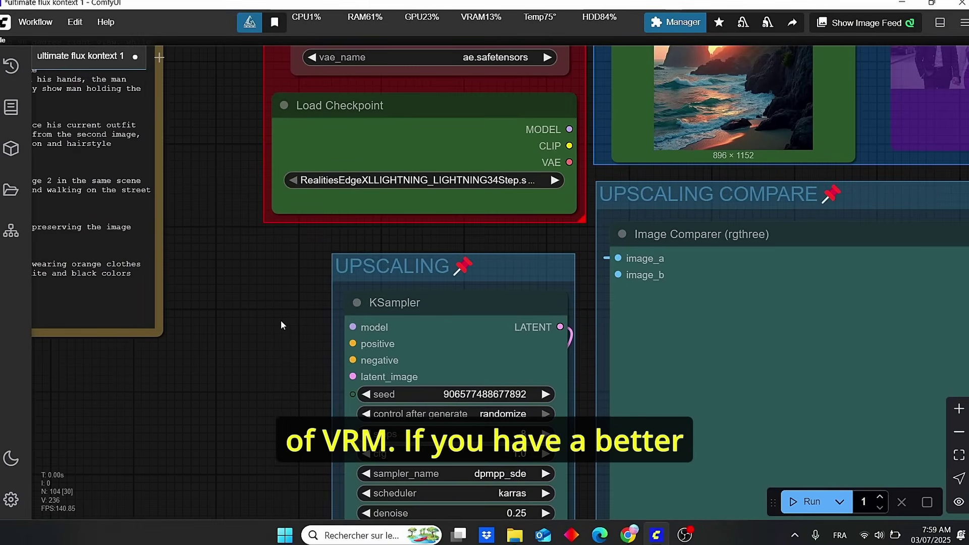
scroll(280, 320, "up", 1)
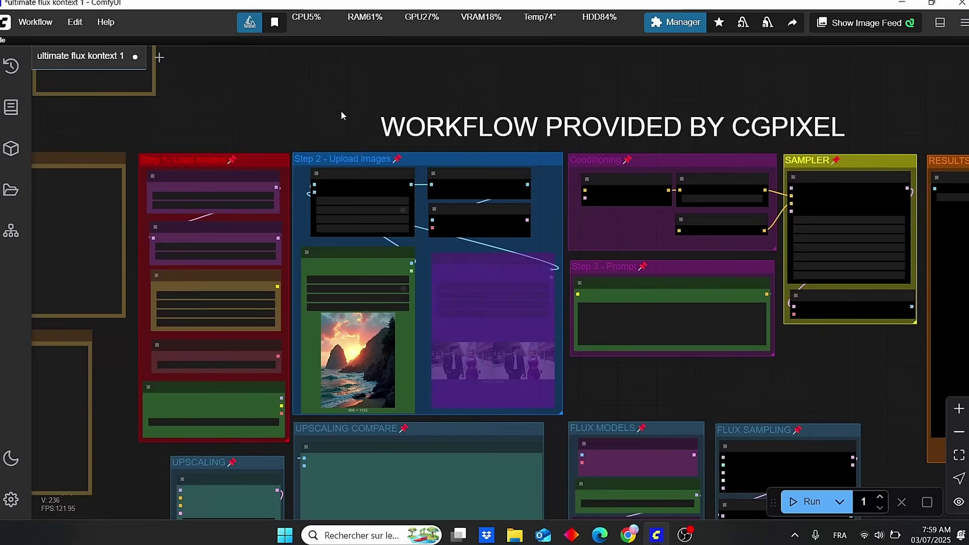
Step: Center the Step 1 loaders and select the flux1-dev-kontext_fp8_scaled Load Diffusion Model node
scroll(280, 127, "up", 2)
left_click_drag(281, 127, 438, 97)
scroll(438, 99, "up", 4)
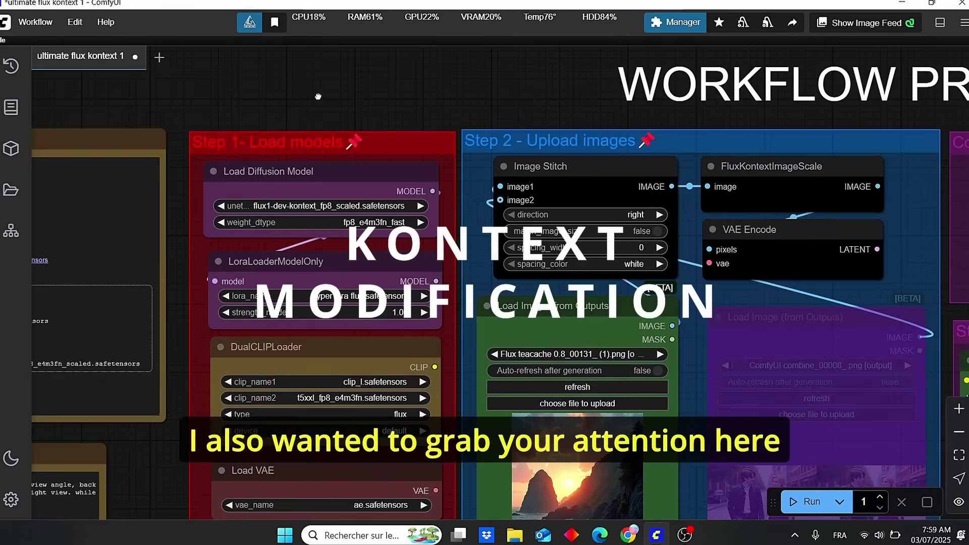
scroll(318, 95, "up", 3)
left_click_drag(318, 95, 451, 32)
left_click(372, 151)
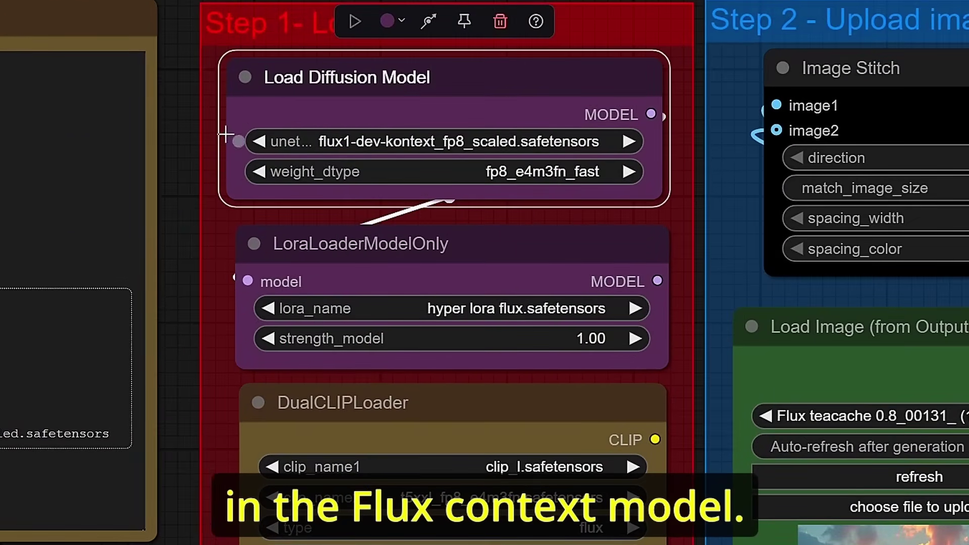
left_click(195, 241)
Step: Inspect the diffusion model's fp8_e4m3fn_fast weight type and the LoRA loader it feeds
scroll(195, 242, "up", 2)
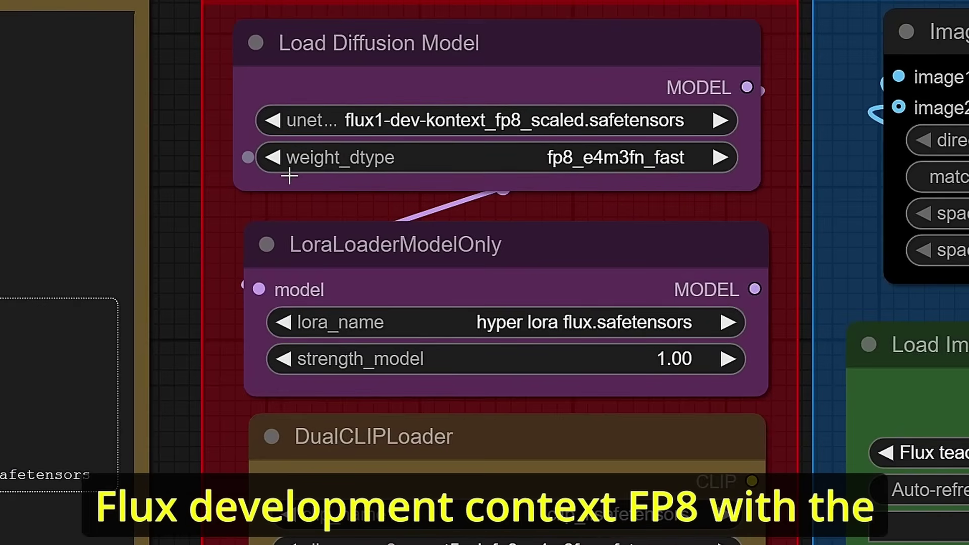
scroll(647, 174, "up", 2)
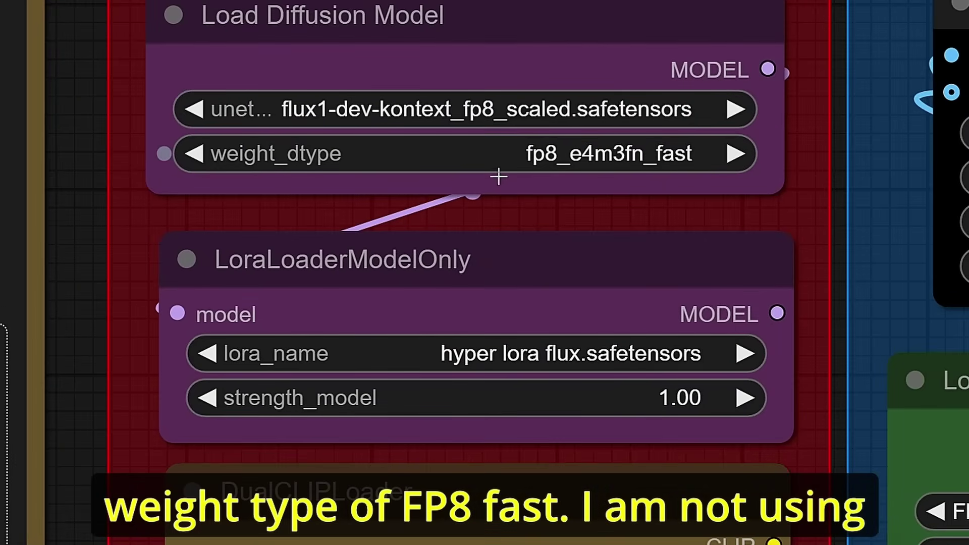
scroll(712, 171, "down", 2)
left_click(712, 171)
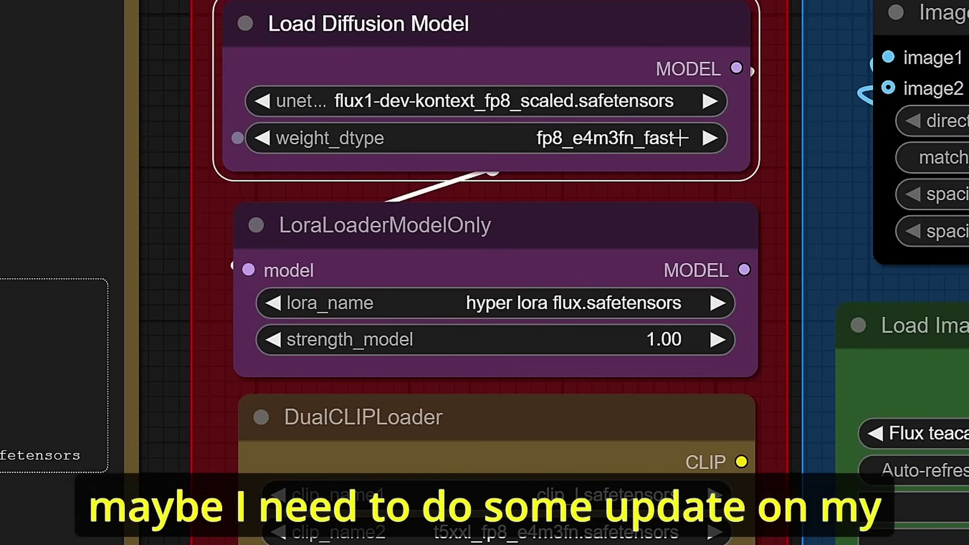
left_click(793, 222)
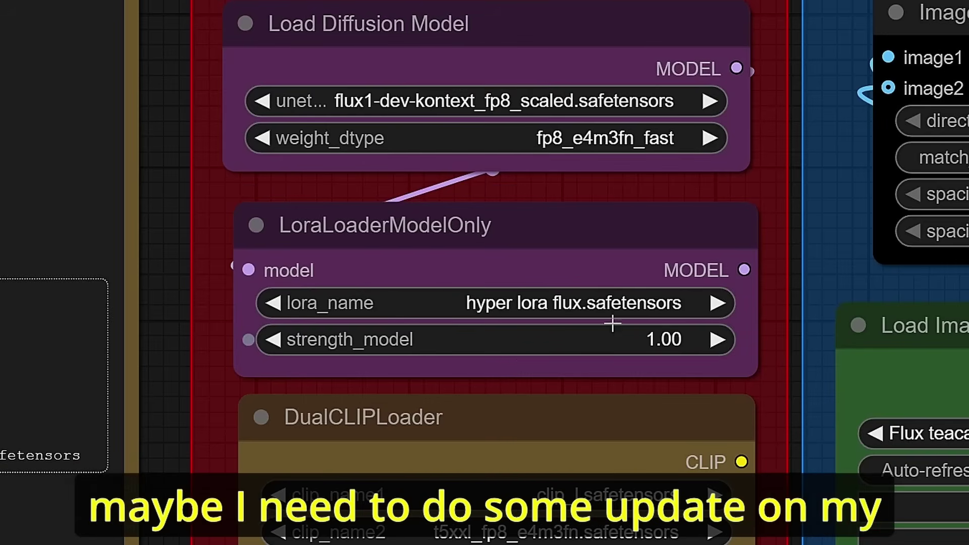
left_click(510, 265)
left_click(440, 62)
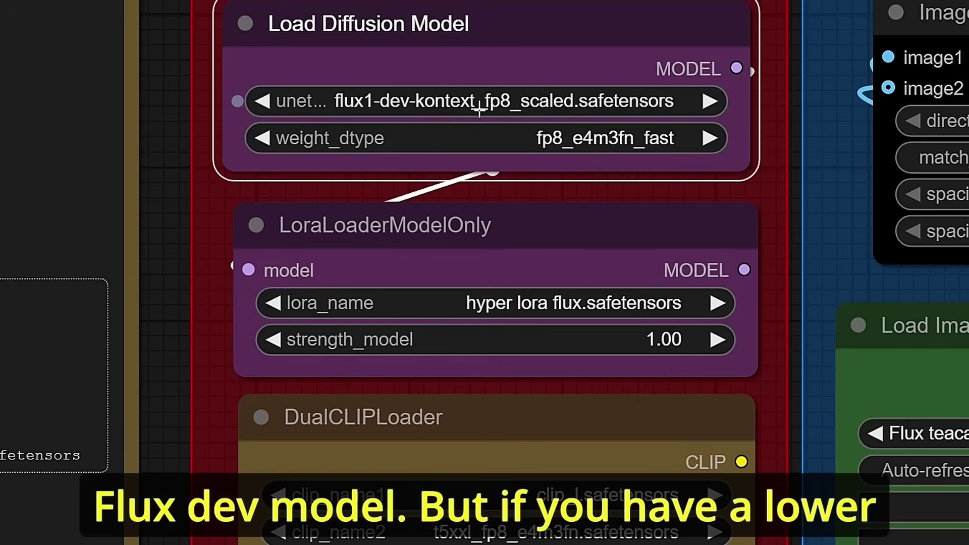
left_click(182, 248)
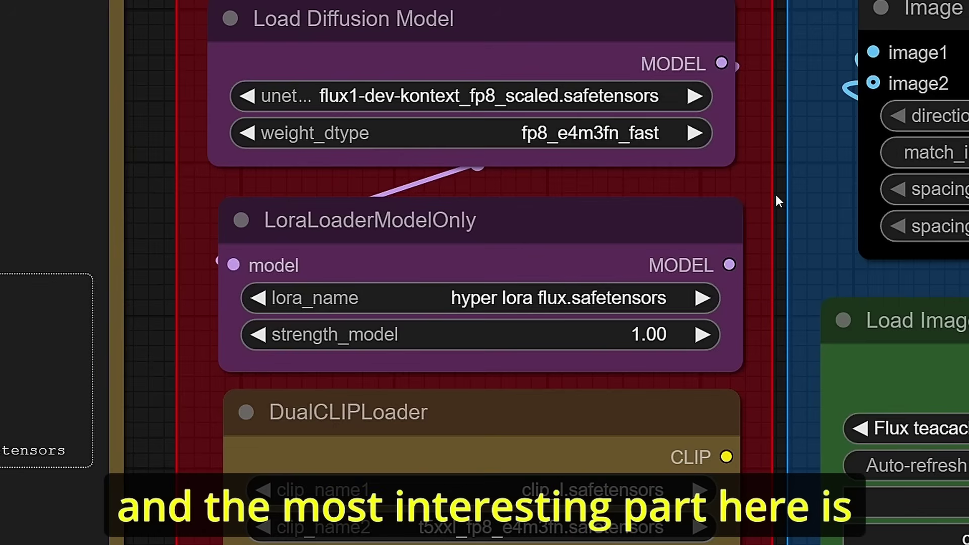
Step: Zoom in on the hyper lora flux LoRA loader, then pan over to the Step 2 image-upload group
left_click(641, 251)
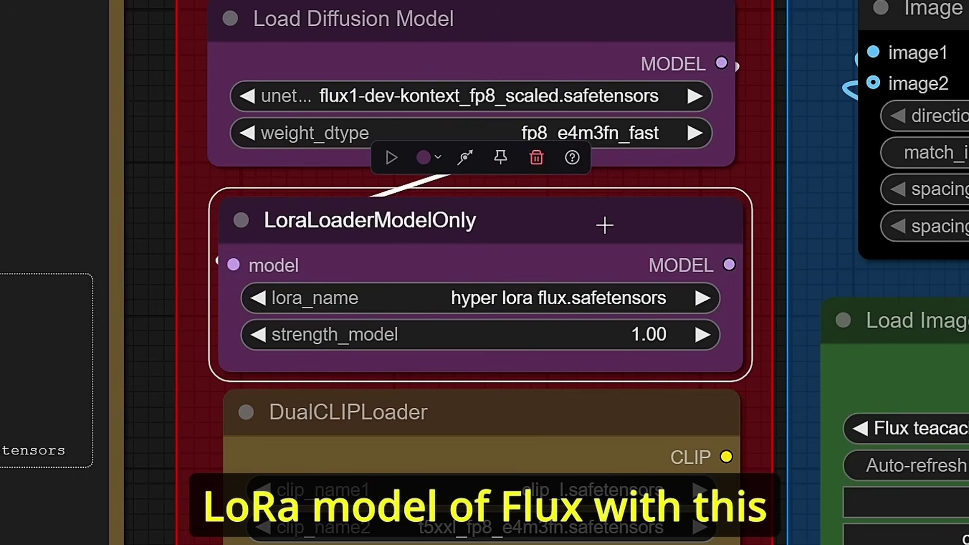
left_click_drag(151, 283, 171, 187)
scroll(531, 229, "up", 2)
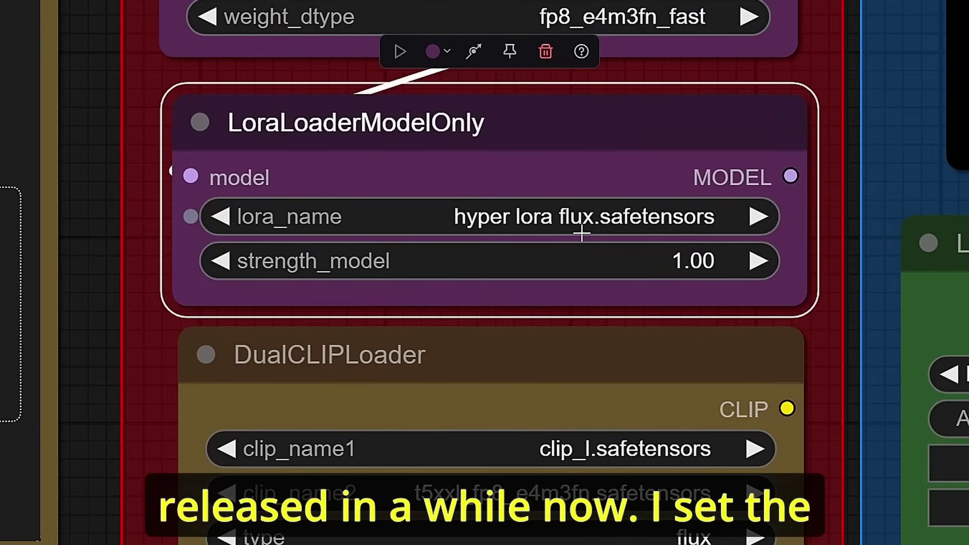
scroll(582, 233, "down", 3)
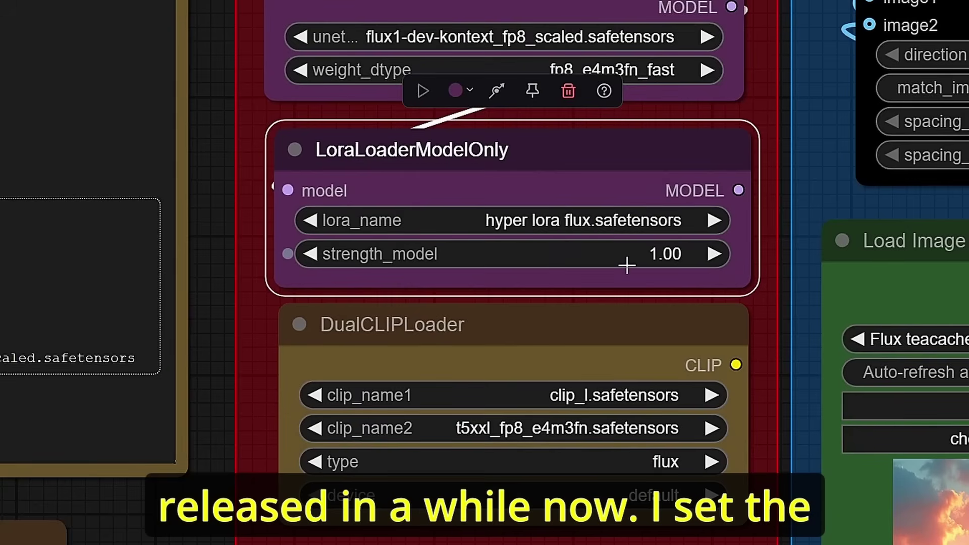
left_click(796, 231)
scroll(796, 231, "down", 3)
left_click_drag(789, 226, 487, 225)
Step: Pan to the sampler and results groups and zoom around the KSampler (8 steps, euler, simple)
left_click_drag(808, 299, 256, 308)
scroll(649, 530, "down", 3)
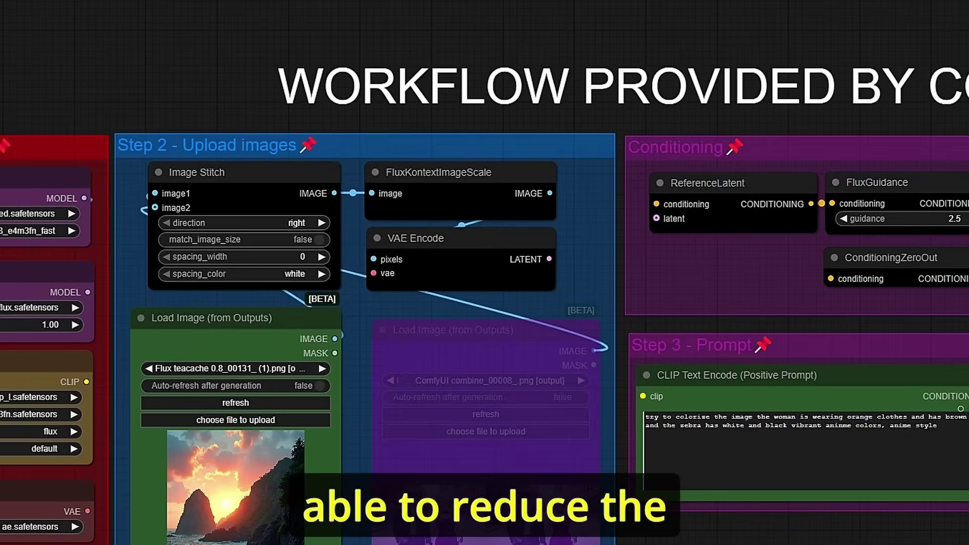
left_click_drag(818, 324, 216, 293)
scroll(503, 323, "up", 4)
scroll(570, 253, "up", 4)
scroll(574, 202, "down", 3)
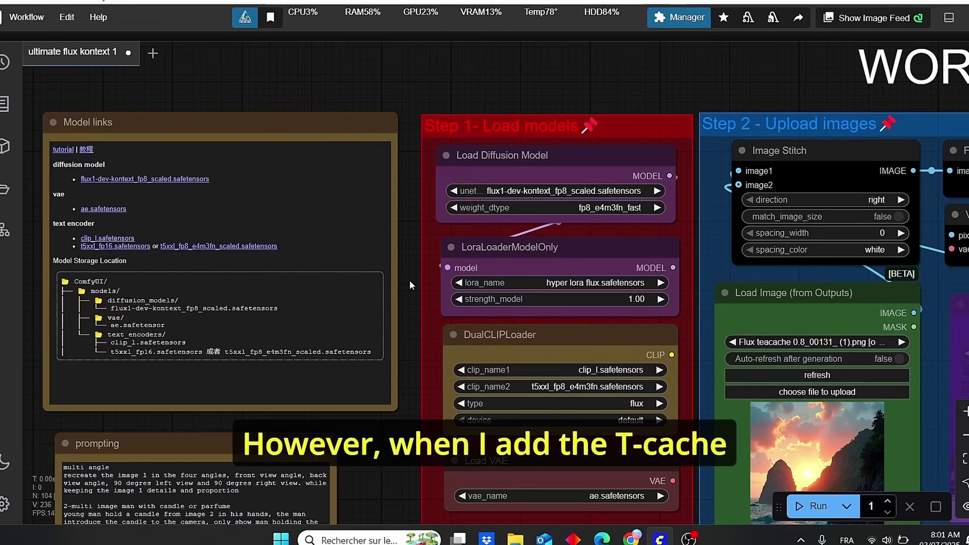
Step: Pan across the Step 1 and Step 2 groups to the Conditioning and prompt groups
scroll(410, 280, "down", 2)
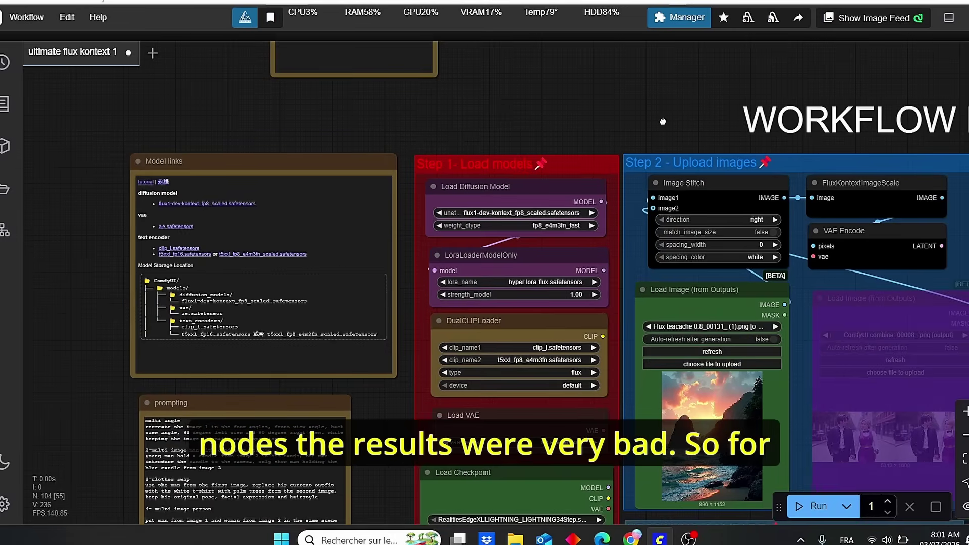
left_click_drag(662, 113, 577, 109)
scroll(553, 123, "up", 4)
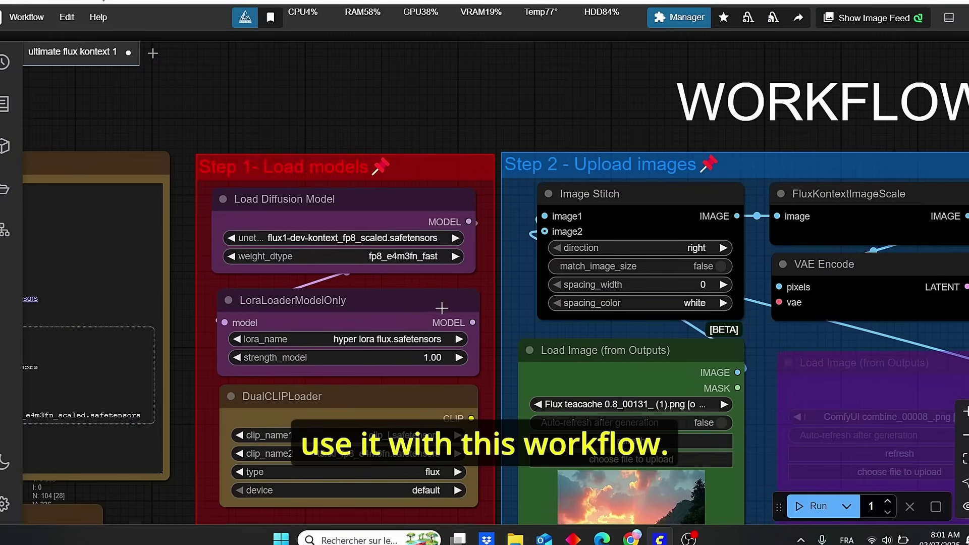
scroll(407, 321, "down", 4)
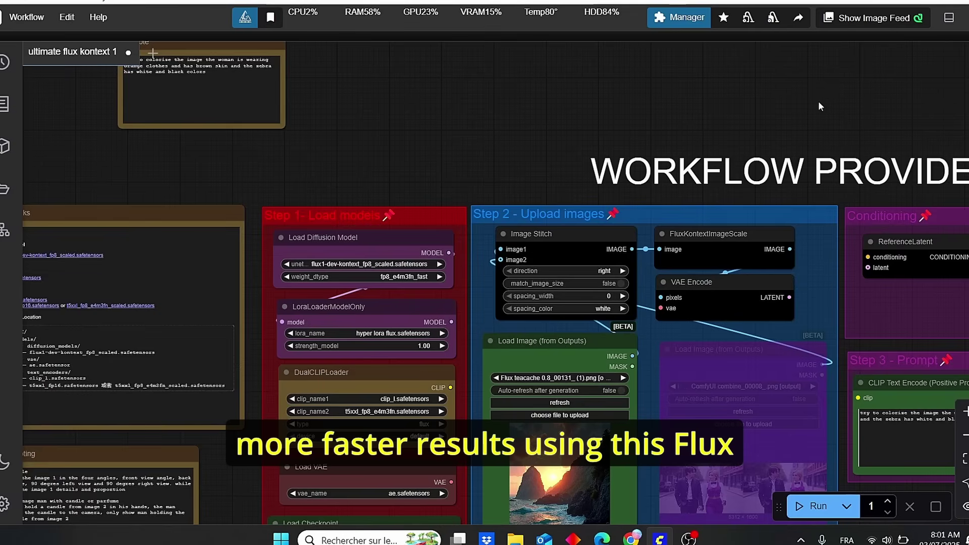
left_click_drag(917, 155, 530, 145)
Step: Look over the DualCLIPLoader, Load VAE (ae.safetensors) and checkpoint loaders, then frame Step 1–2 and Conditioning
left_click_drag(109, 160, 334, 75)
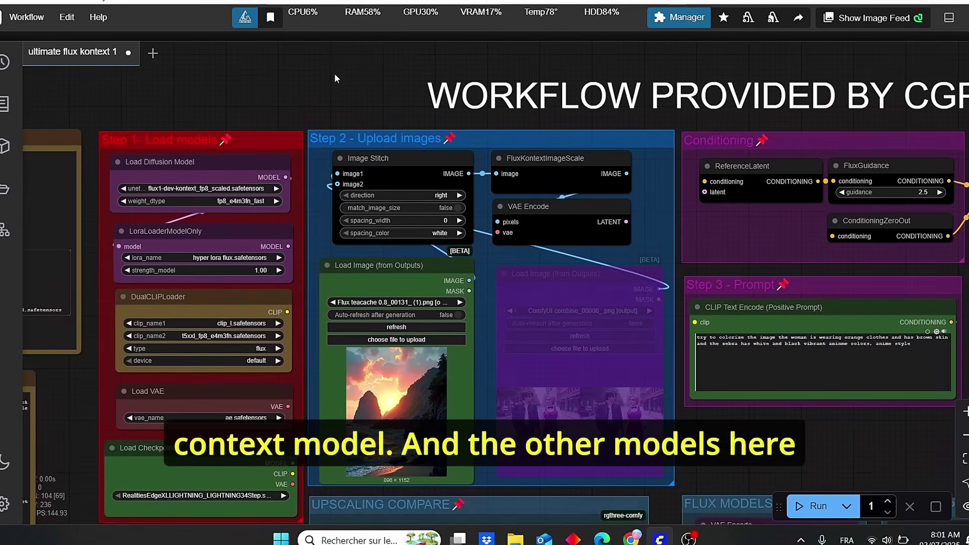
left_click_drag(269, 259, 279, 240)
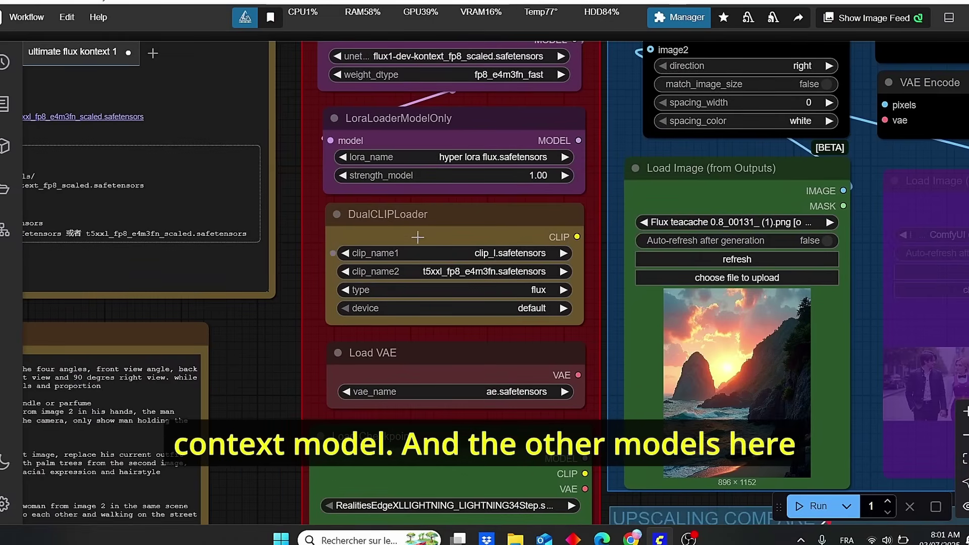
scroll(425, 243, "up", 2)
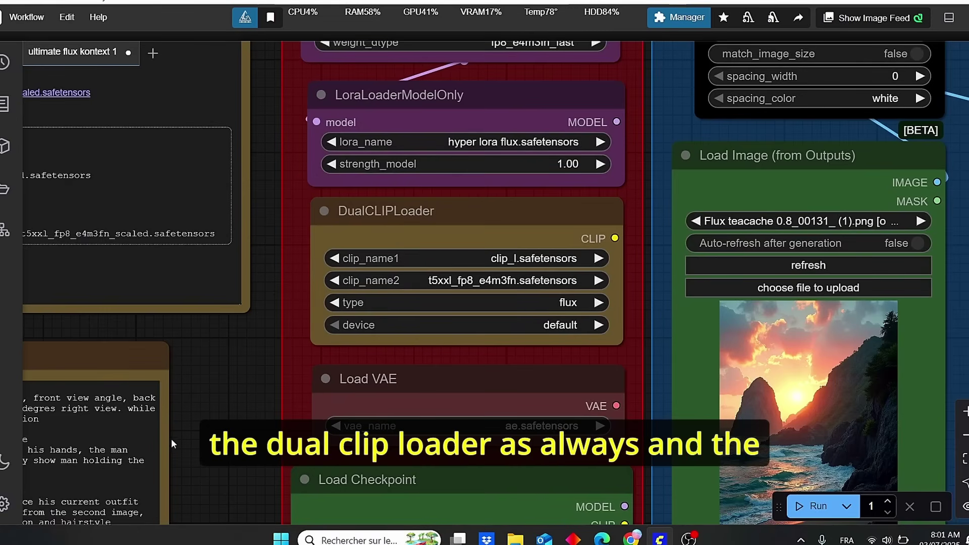
left_click_drag(248, 427, 269, 257)
scroll(667, 278, "down", 6)
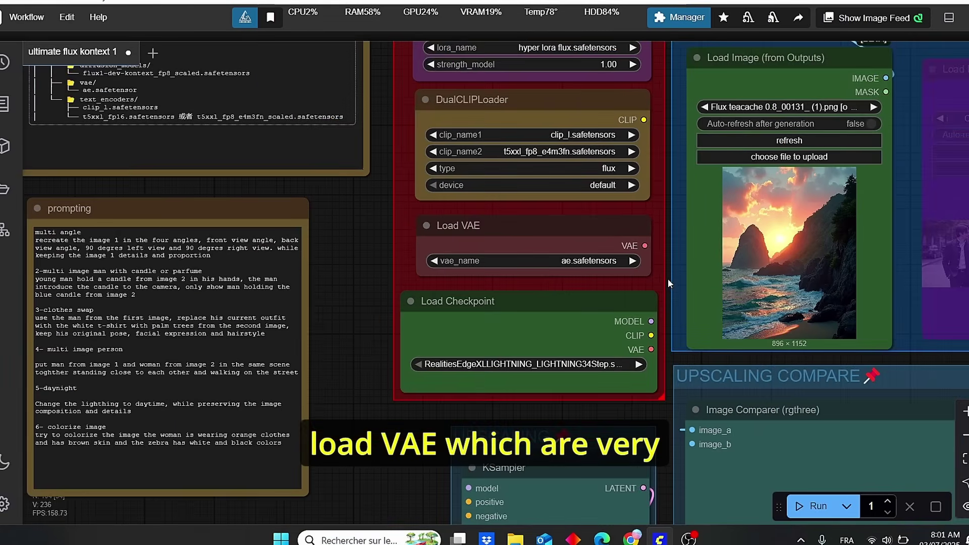
left_click_drag(476, 231, 416, 315)
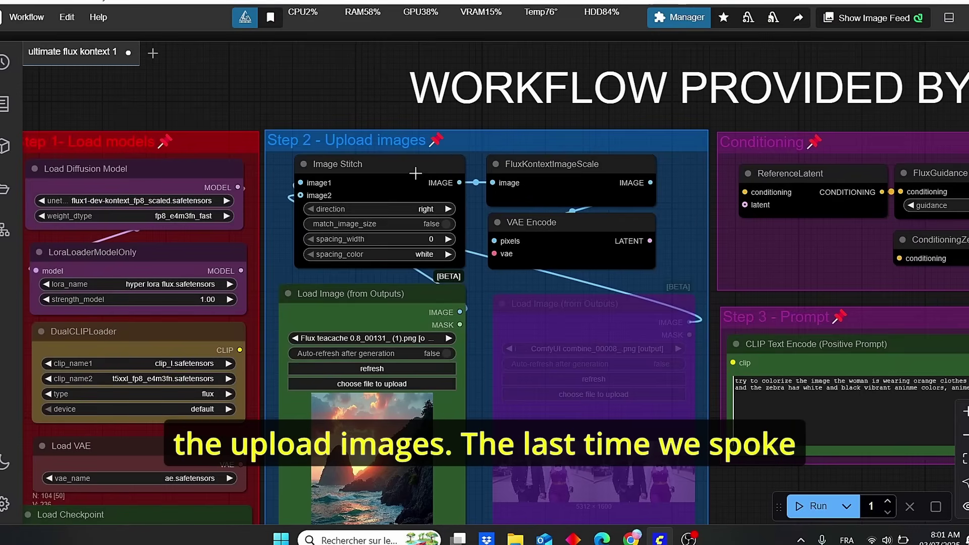
Step: Un-bypass the second image loader so the workflow takes multiple input images
left_click(402, 319)
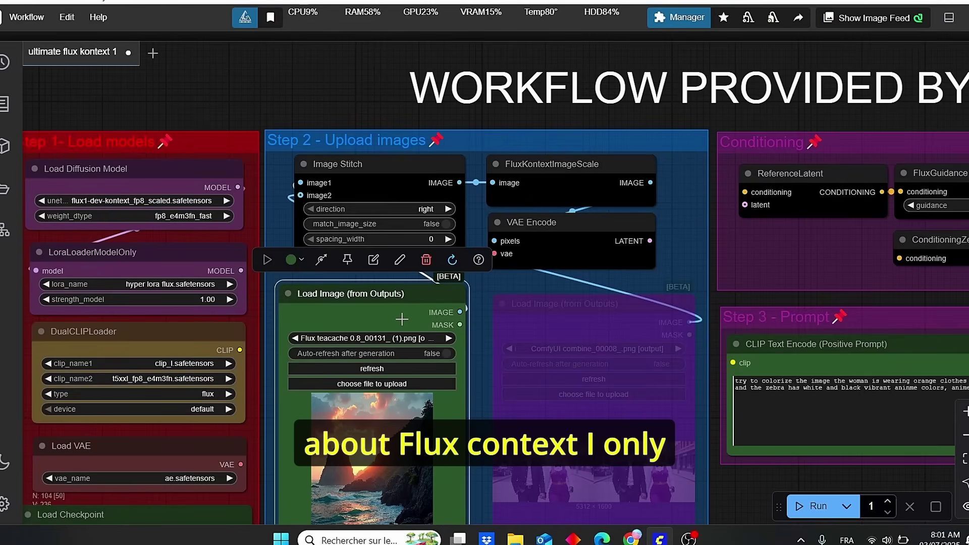
scroll(402, 319, "down", 1)
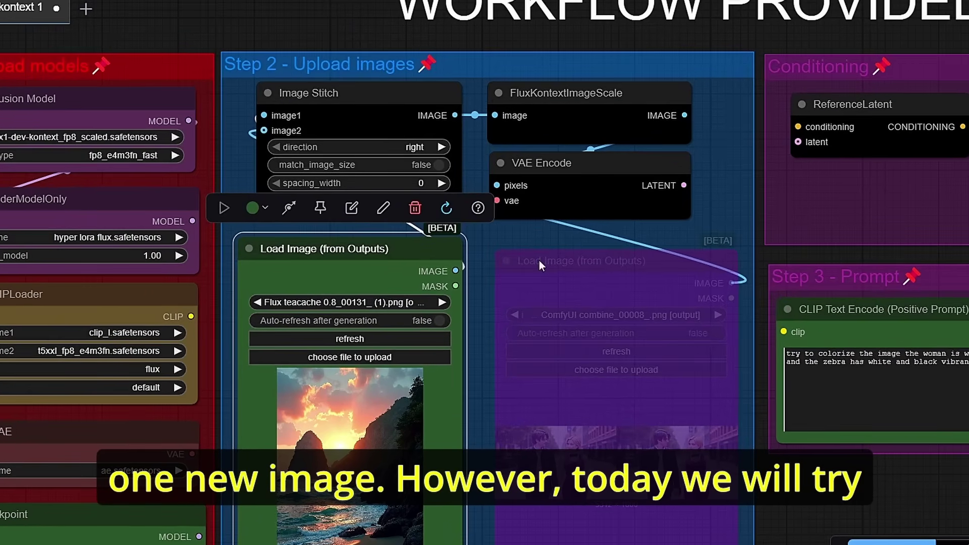
left_click(553, 275)
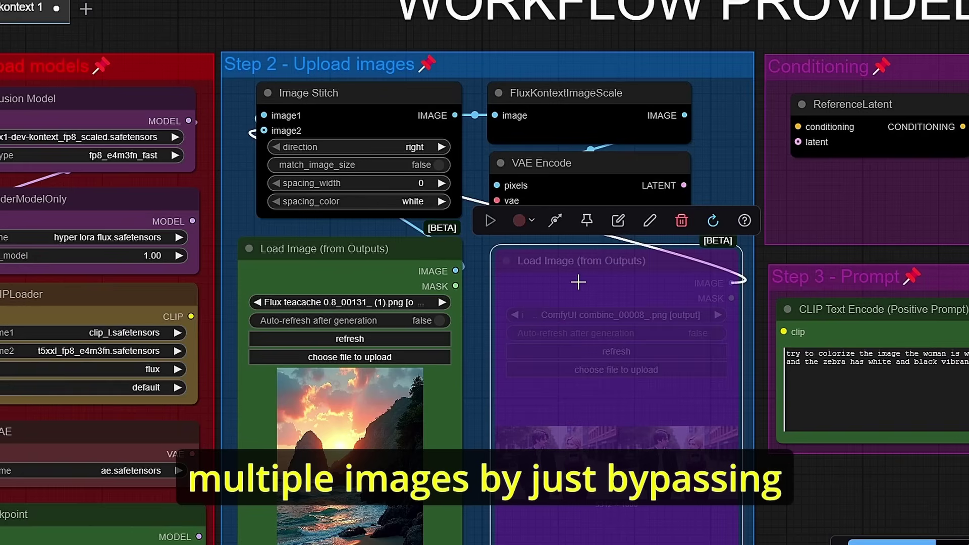
key("ctrl+b")
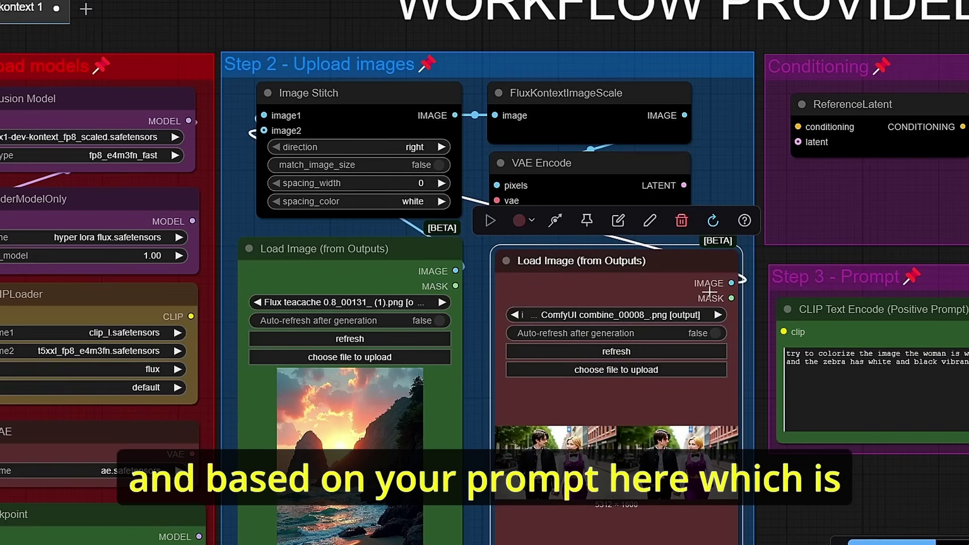
Step: Center the Step 3 positive prompt node, then zoom out to the overall workflow layout
scroll(729, 309, "down", 2)
left_click_drag(873, 459, 740, 455)
scroll(731, 384, "up", 3)
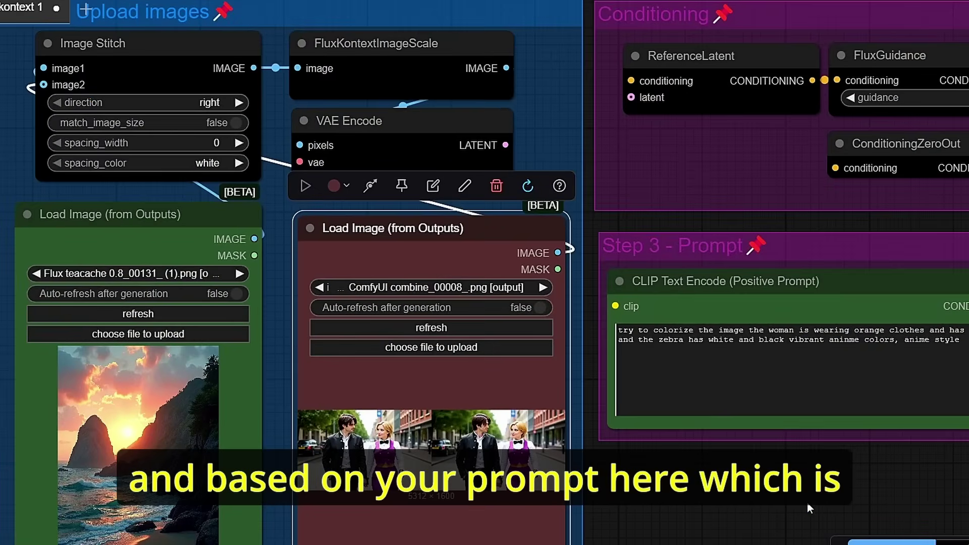
left_click_drag(808, 504, 561, 493)
scroll(646, 412, "up", 3)
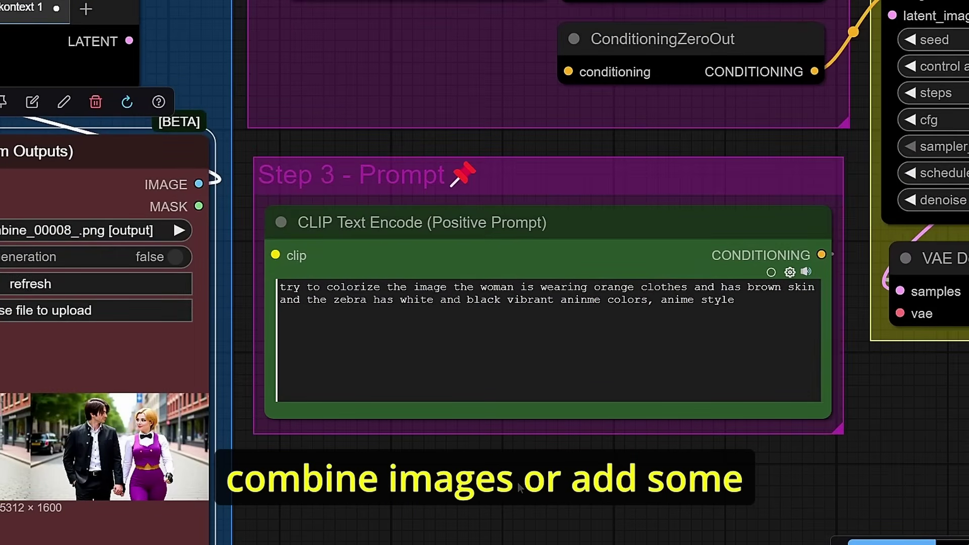
scroll(520, 487, "down", 2)
left_click_drag(503, 515, 473, 458)
scroll(472, 460, "down", 3)
scroll(661, 482, "down", 2)
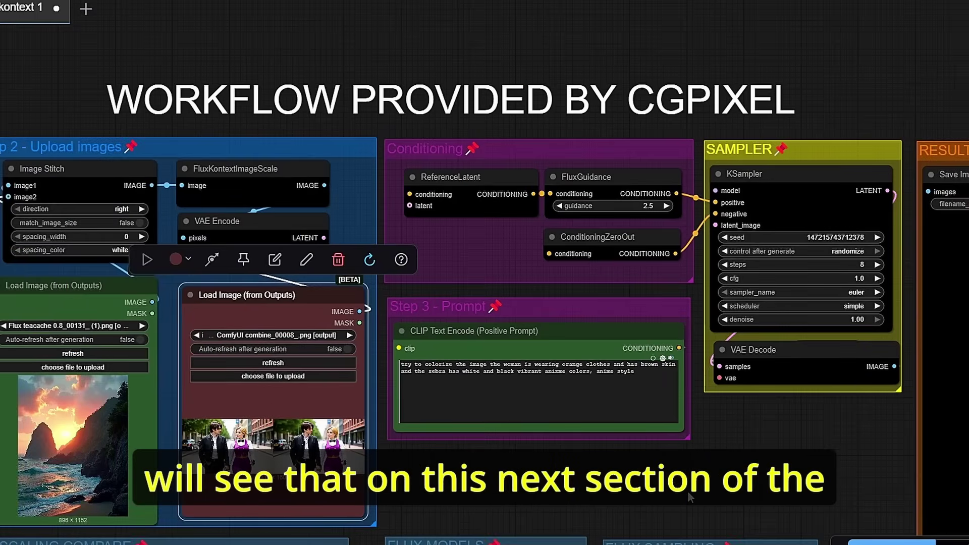
left_click_drag(689, 495, 677, 336)
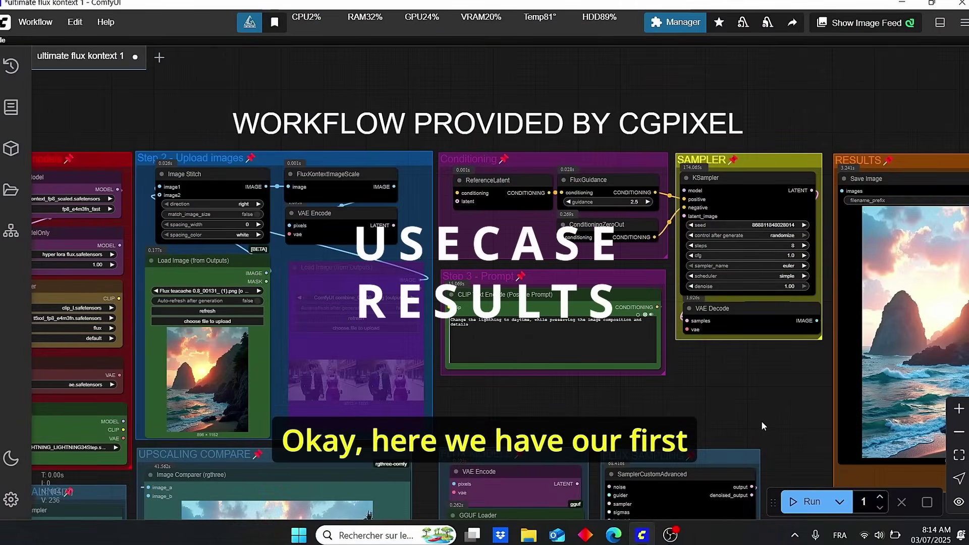
left_click_drag(767, 419, 183, 343)
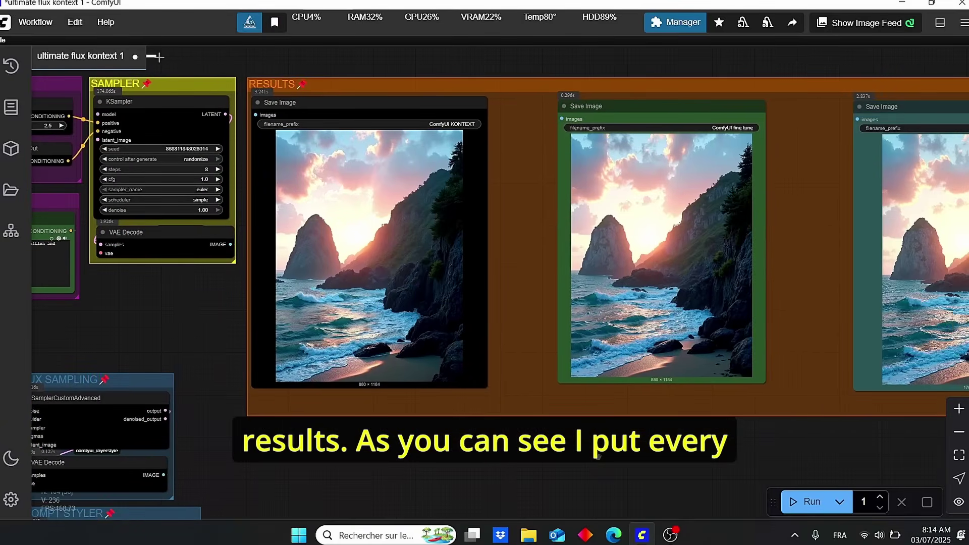
left_click_drag(464, 51, 416, 70)
left_click_drag(635, 64, 547, 76)
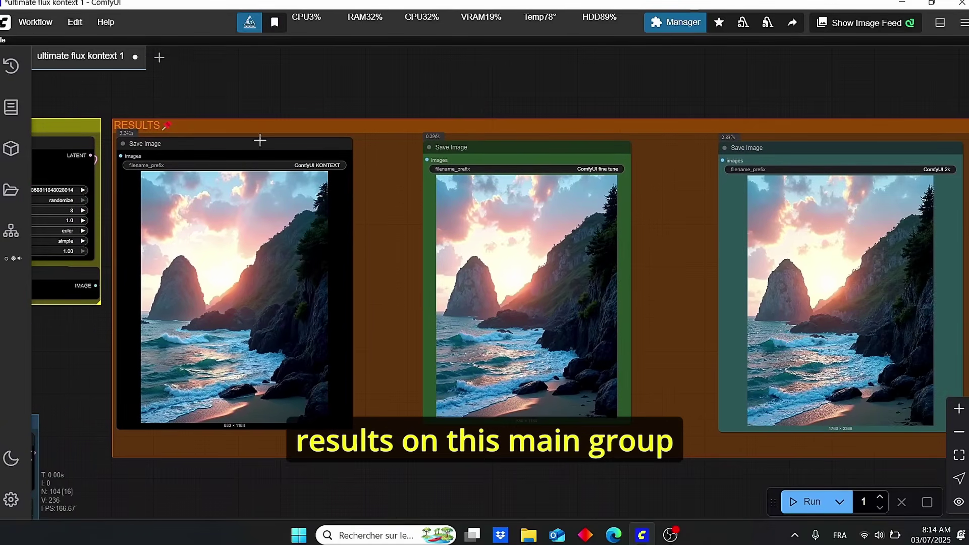
left_click_drag(717, 65, 696, 66)
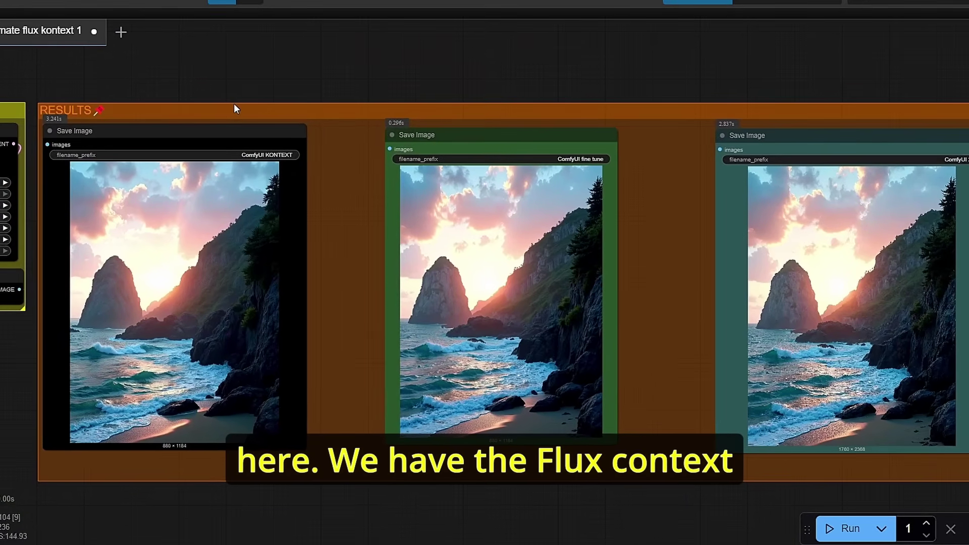
scroll(263, 121, "up", 3)
left_click_drag(305, 101, 559, 50)
scroll(559, 140, "up", 3)
scroll(559, 140, "down", 7)
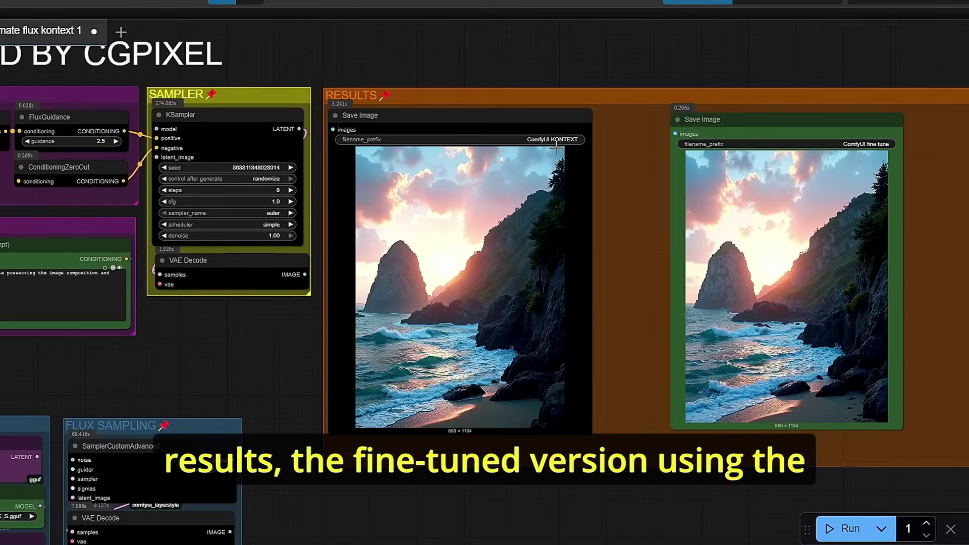
left_click_drag(739, 40, 443, 54)
scroll(568, 154, "up", 7)
key("2")
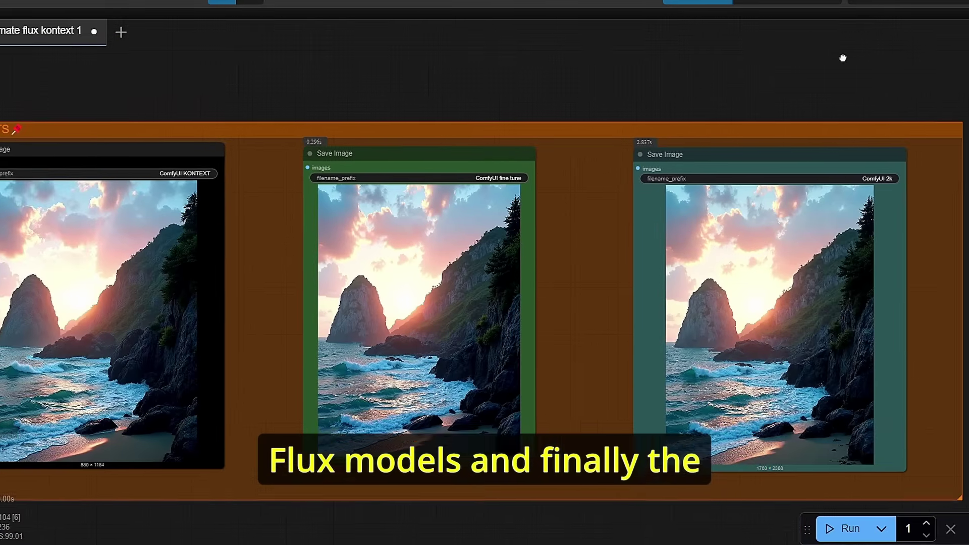
left_click_drag(843, 58, 506, 41)
scroll(496, 118, "up", 4)
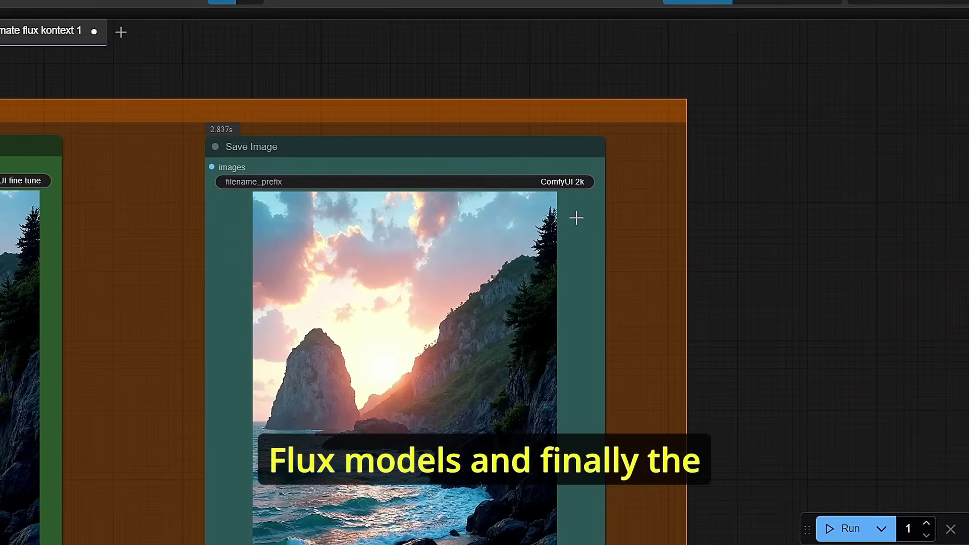
left_click_drag(794, 323, 946, 175)
left_click_drag(946, 175, 962, 166)
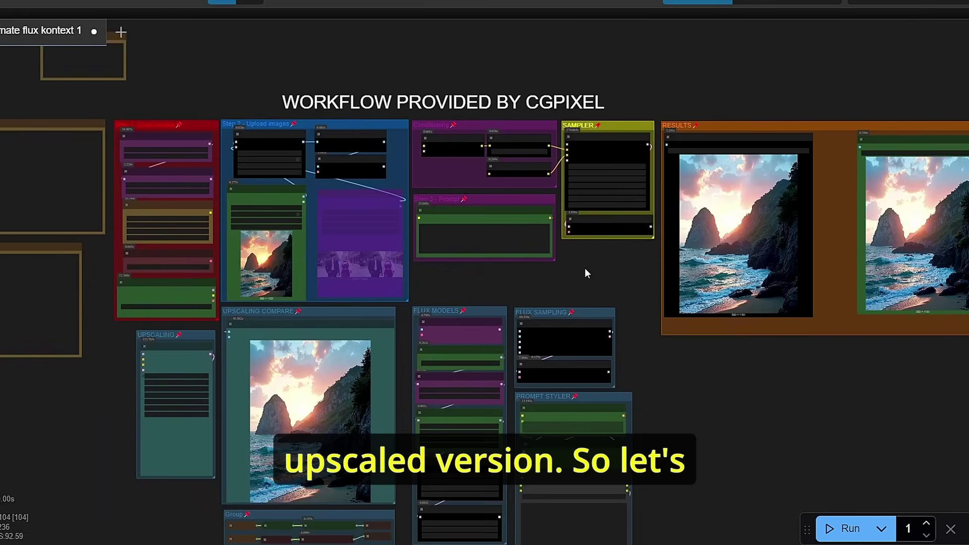
scroll(585, 268, "up", 2)
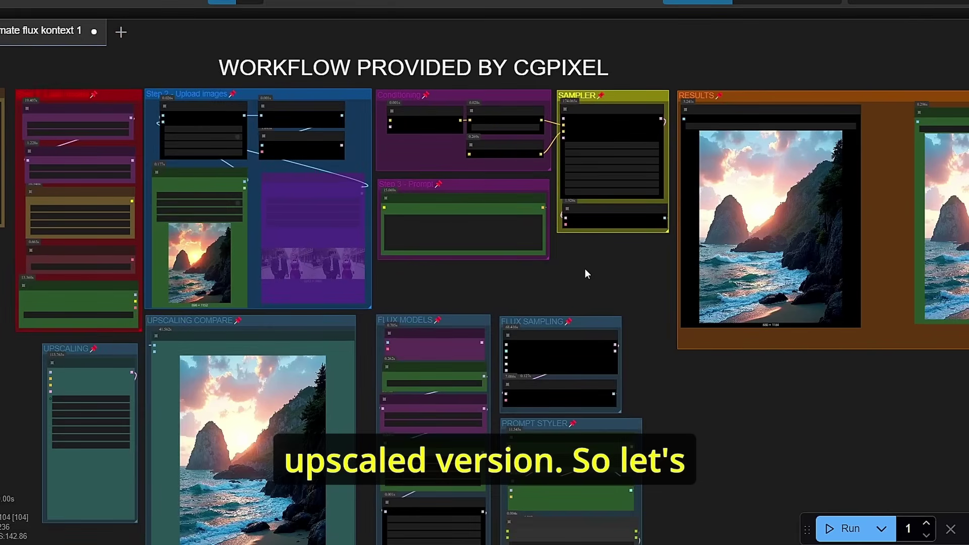
left_click_drag(591, 266, 538, 379)
scroll(520, 172, "up", 5)
scroll(520, 170, "up", 10)
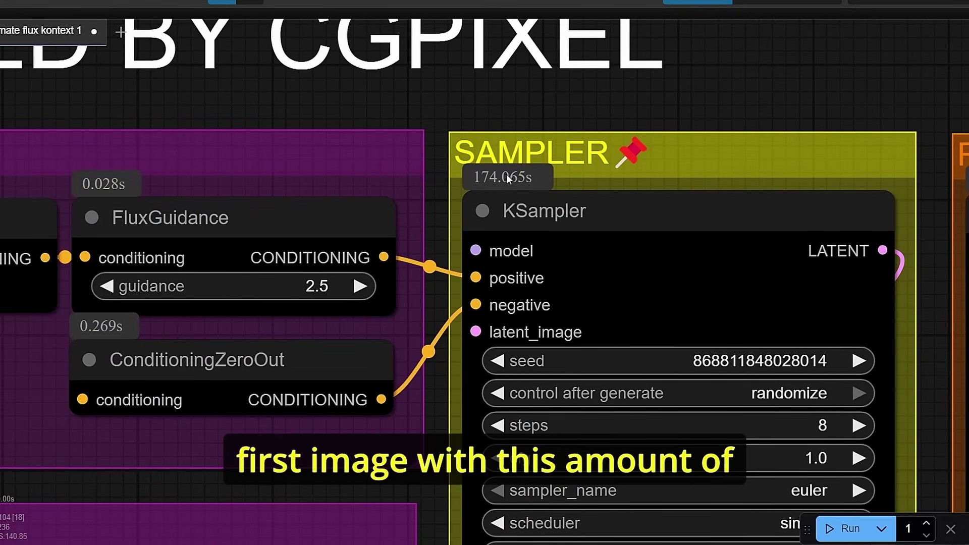
scroll(520, 196, "down", 1)
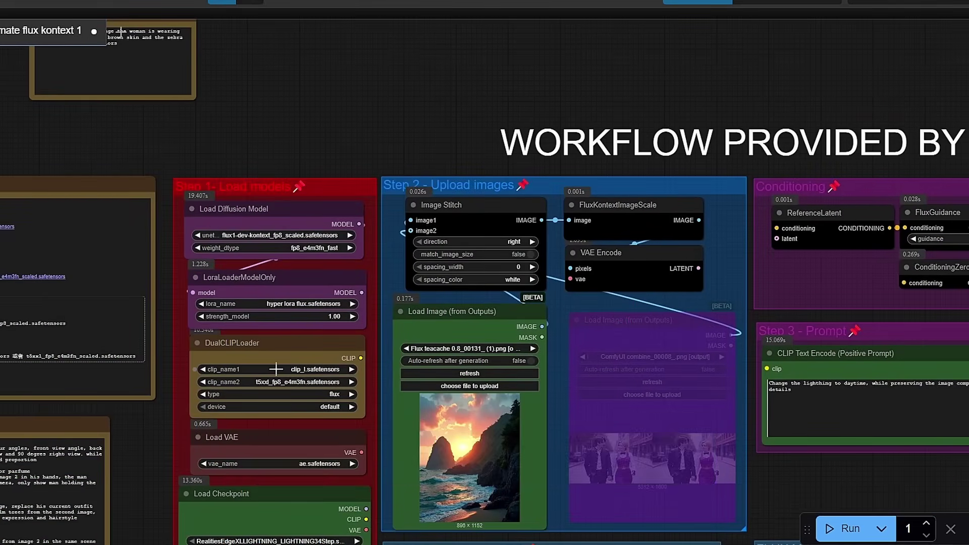
scroll(276, 369, "down", 4)
left_click_drag(358, 514, 296, 249)
scroll(297, 249, "up", 13)
scroll(318, 223, "up", 2)
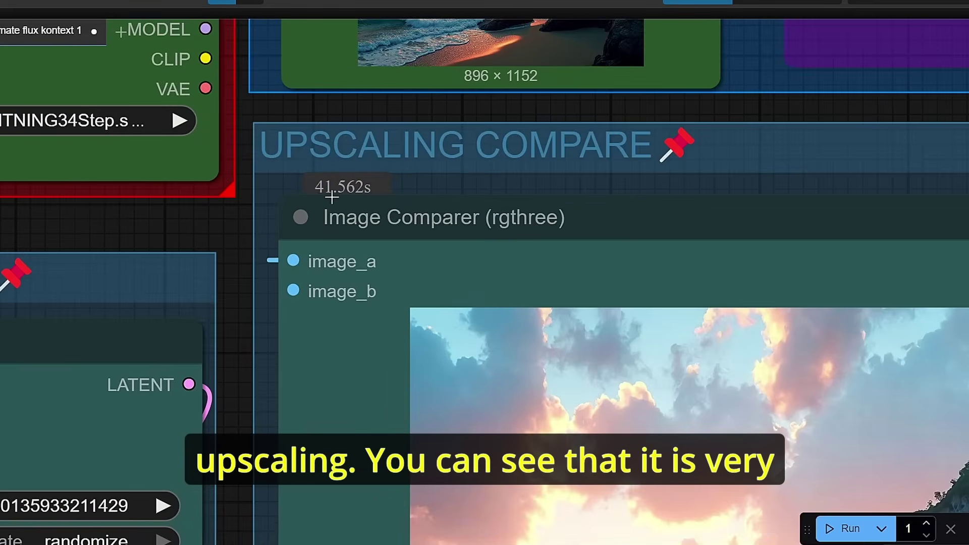
scroll(313, 193, "down", 8)
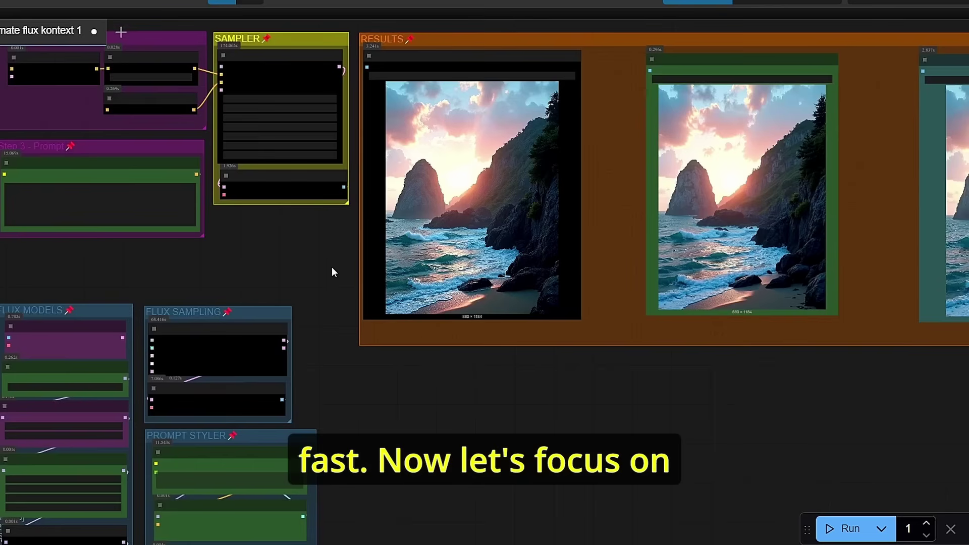
left_click_drag(332, 266, 385, 278)
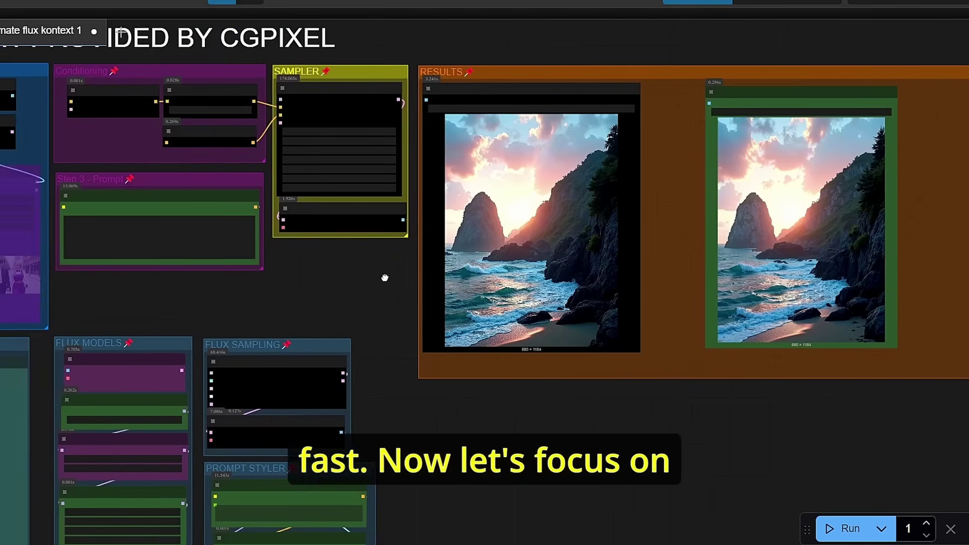
scroll(357, 323, "down", 2)
scroll(243, 304, "up", 5)
left_click_drag(244, 303, 503, 284)
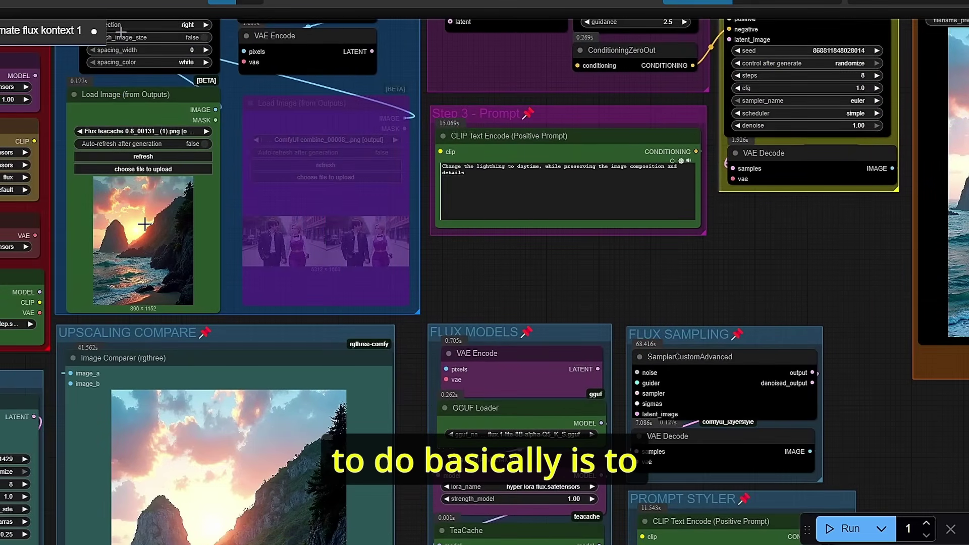
scroll(145, 223, "up", 3)
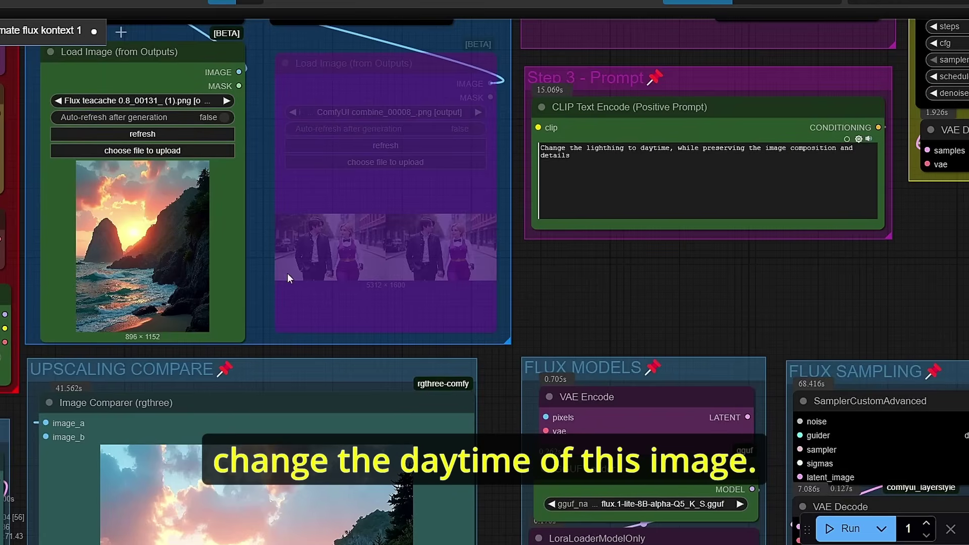
left_click_drag(634, 293, 514, 396)
scroll(461, 318, "up", 6)
left_click_drag(644, 398, 504, 407)
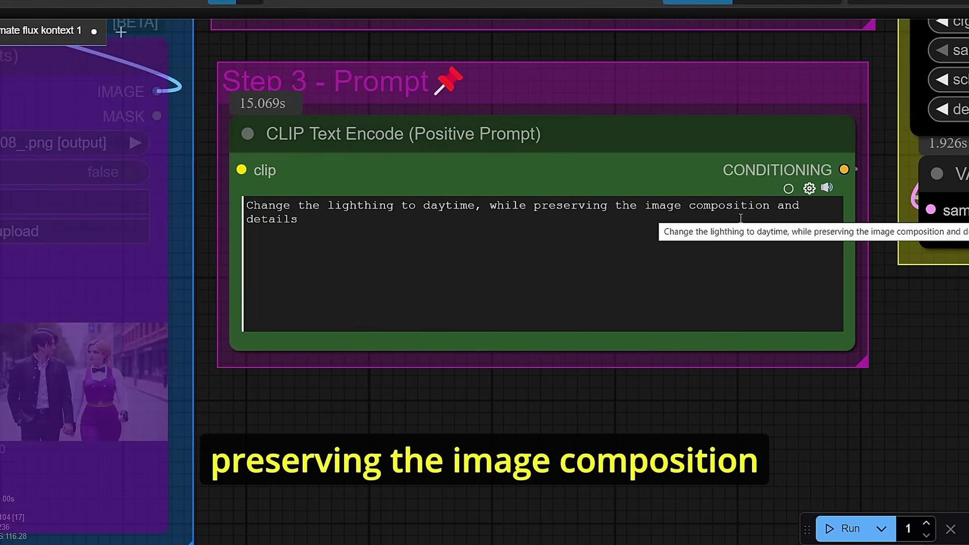
scroll(358, 240, "down", 5)
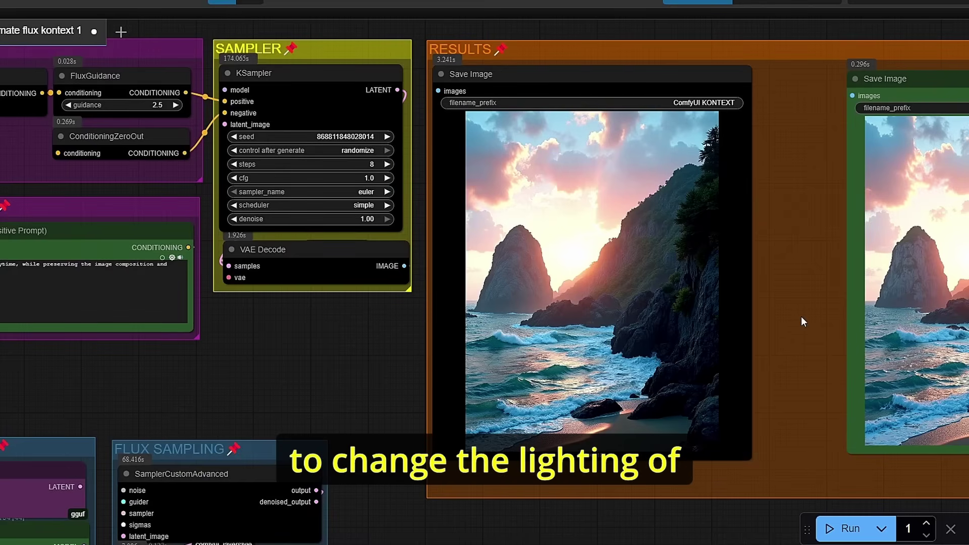
left_click_drag(734, 319, 875, 370)
scroll(693, 319, "up", 10)
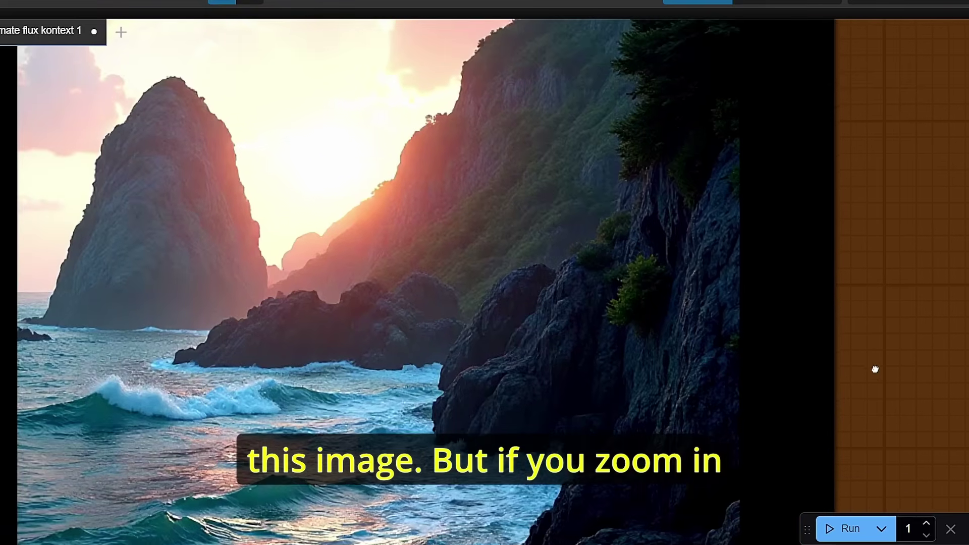
scroll(494, 177, "up", 3)
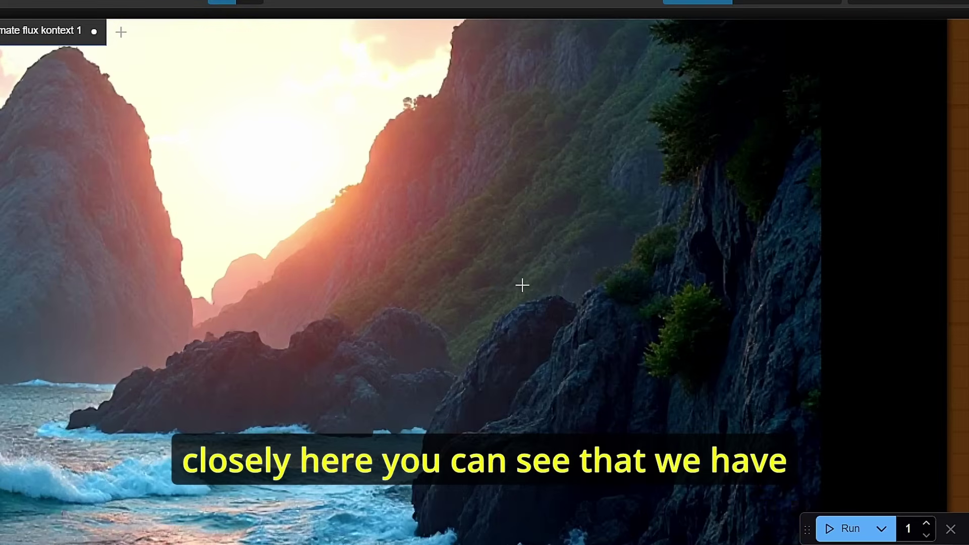
scroll(478, 357, "down", 1)
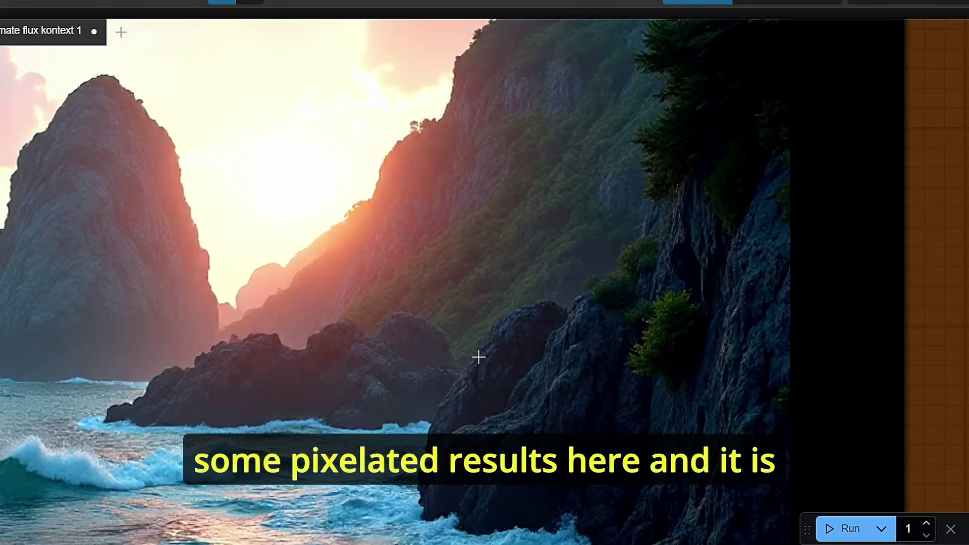
scroll(478, 357, "down", 10)
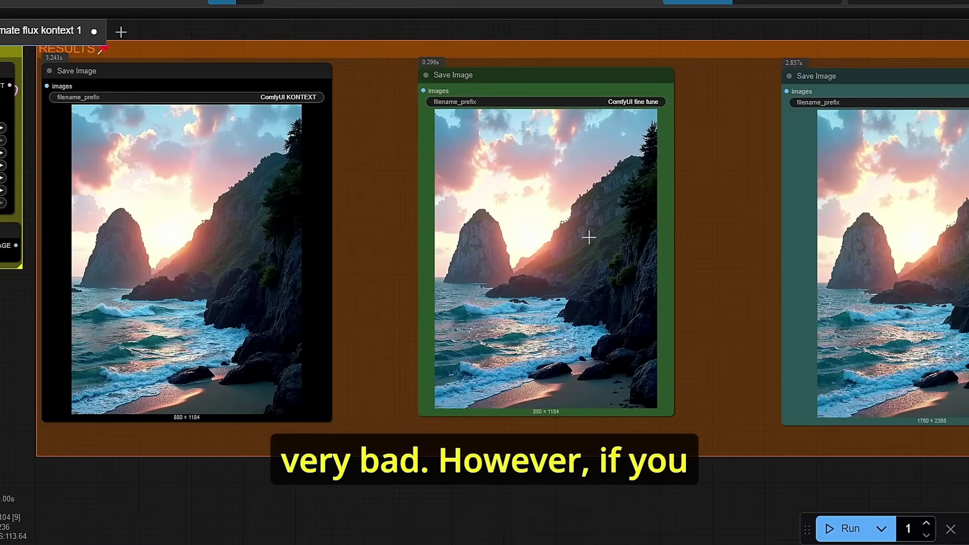
scroll(632, 214, "up", 6)
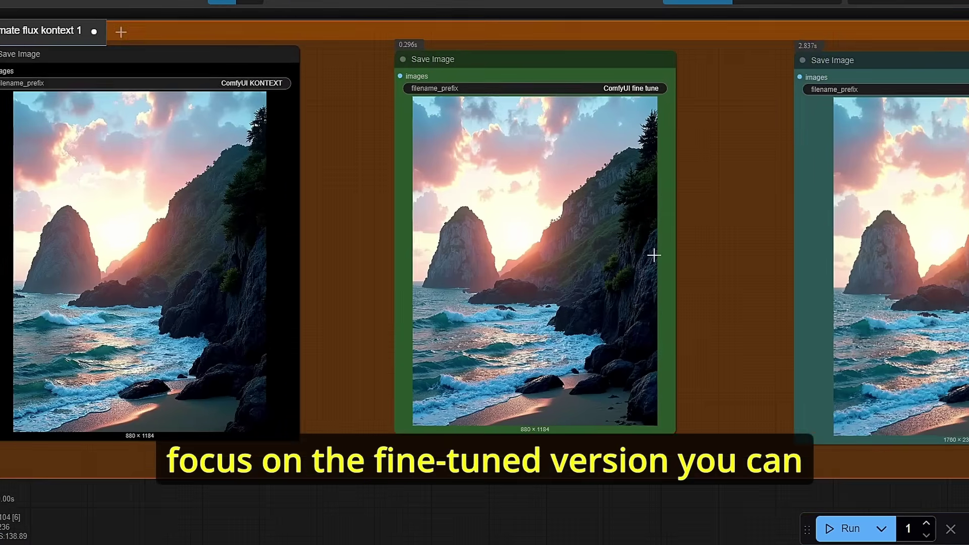
scroll(839, 347, "up", 4)
left_click_drag(811, 339, 964, 331)
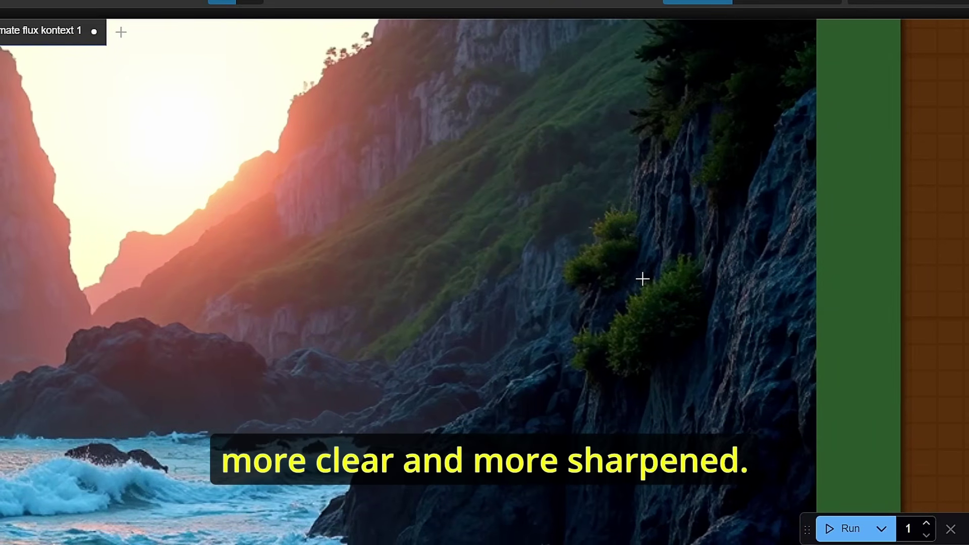
scroll(642, 278, "down", 3)
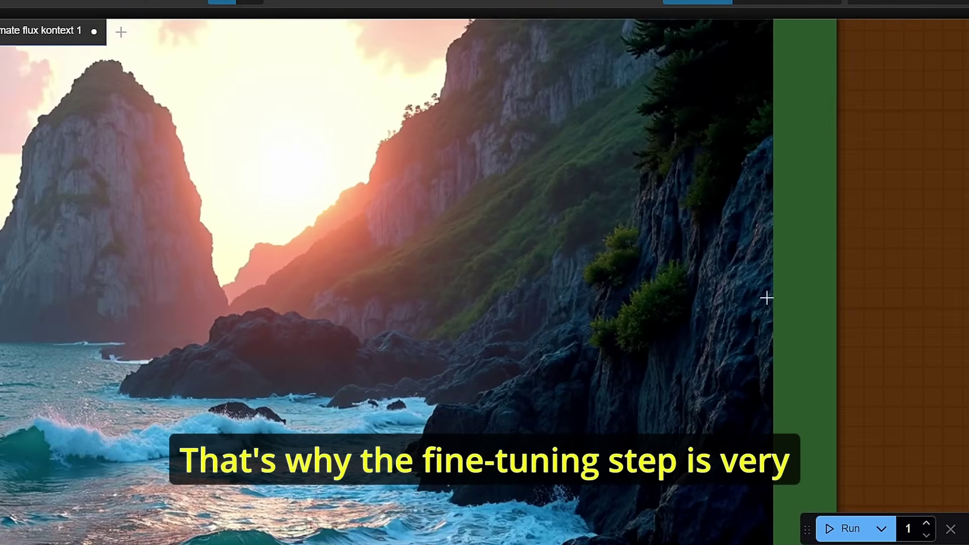
left_click_drag(928, 265, 968, 271)
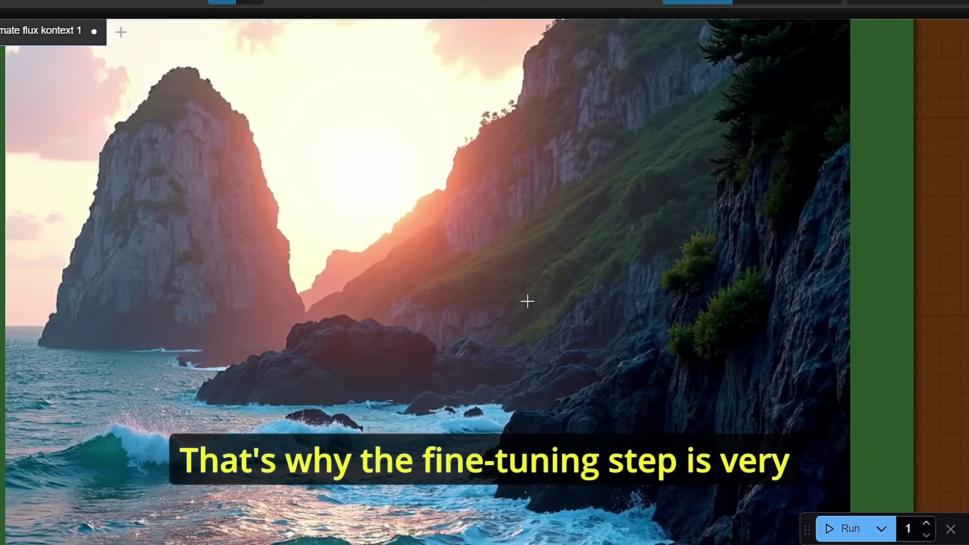
scroll(527, 301, "down", 5)
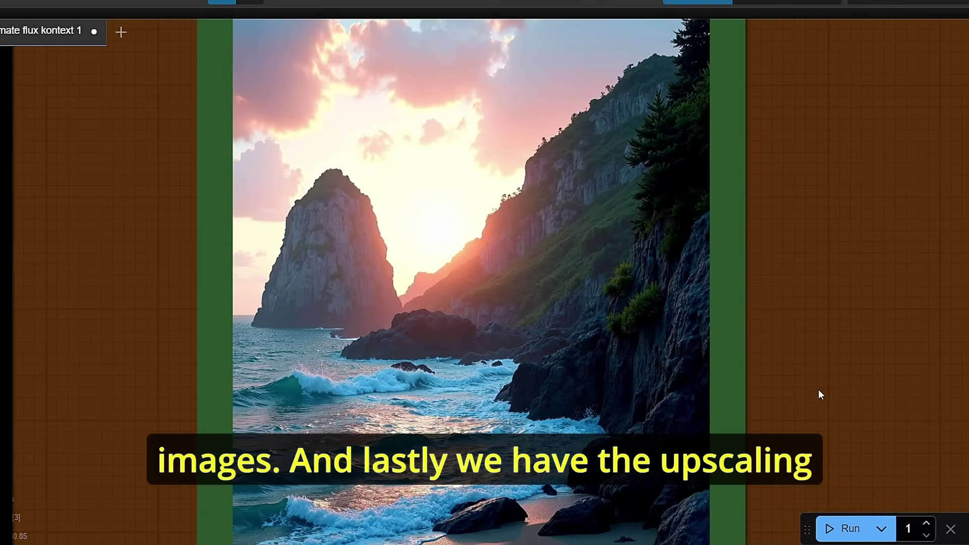
left_click_drag(817, 391, 297, 320)
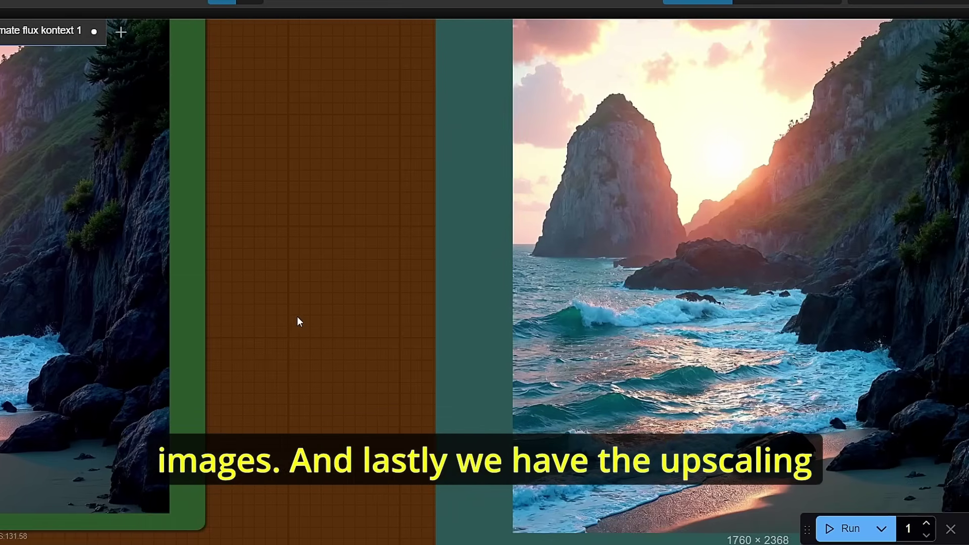
scroll(322, 314, "down", 4)
scroll(326, 312, "up", 5)
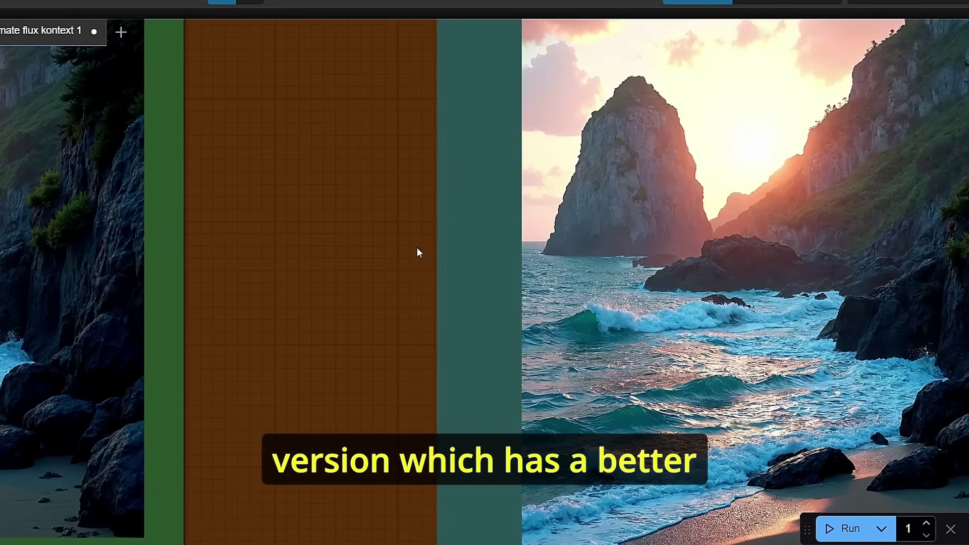
left_click_drag(416, 248, 99, 294)
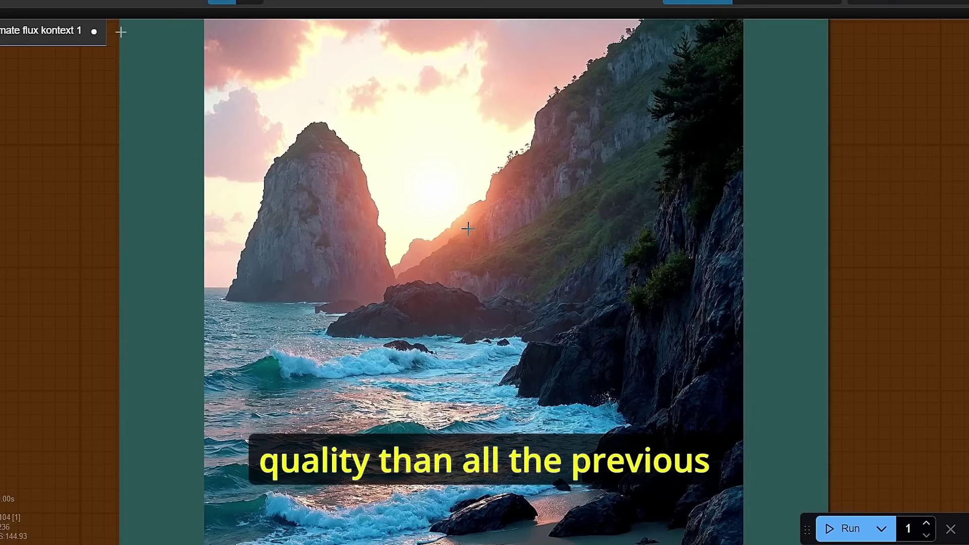
scroll(700, 245, "up", 4)
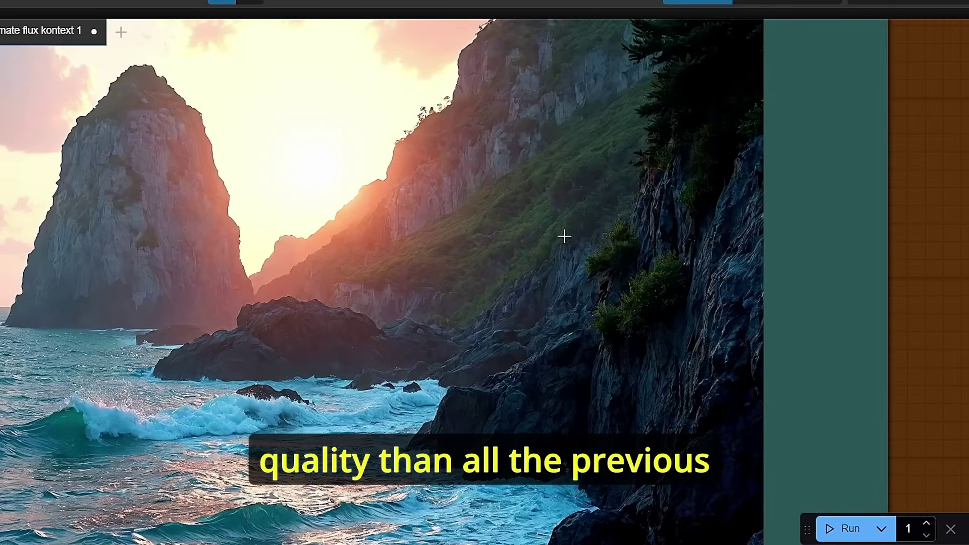
scroll(536, 257, "down", 17)
left_click_drag(632, 444, 870, 295)
left_click_drag(370, 325, 623, 280)
left_click_drag(123, 273, 538, 223)
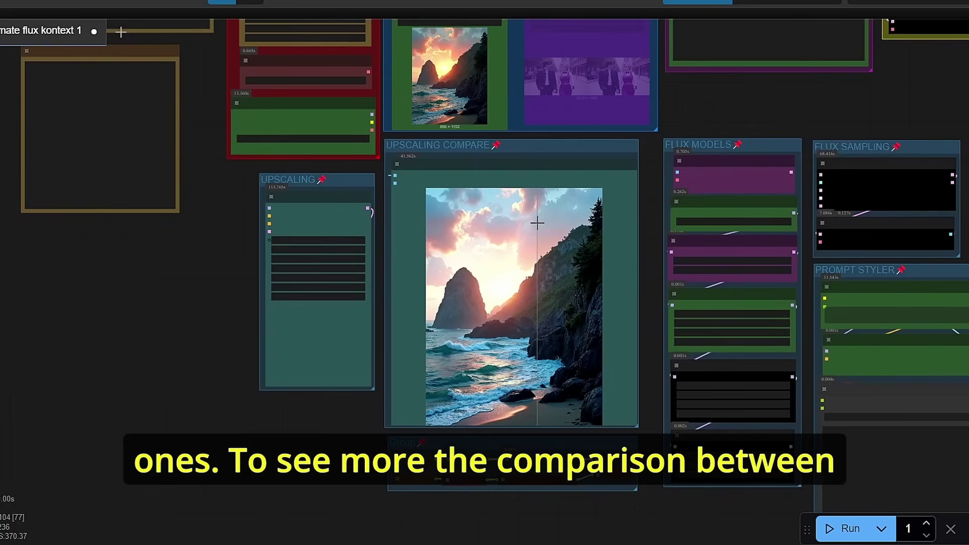
scroll(537, 223, "up", 4)
left_click_drag(344, 310, 171, 222)
scroll(240, 241, "up", 2)
scroll(223, 236, "up", 2)
scroll(384, 355, "up", 6)
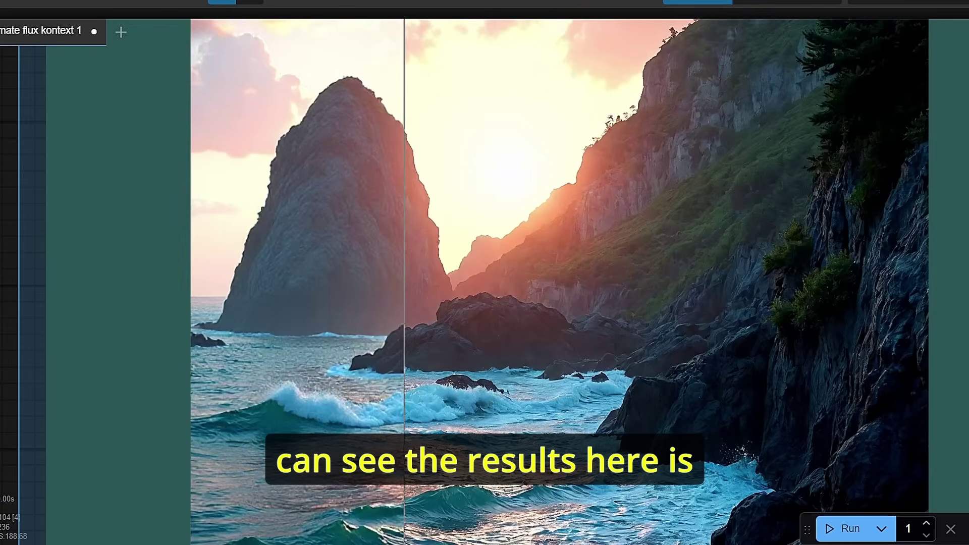
scroll(405, 458, "up", 3)
scroll(405, 454, "up", 5)
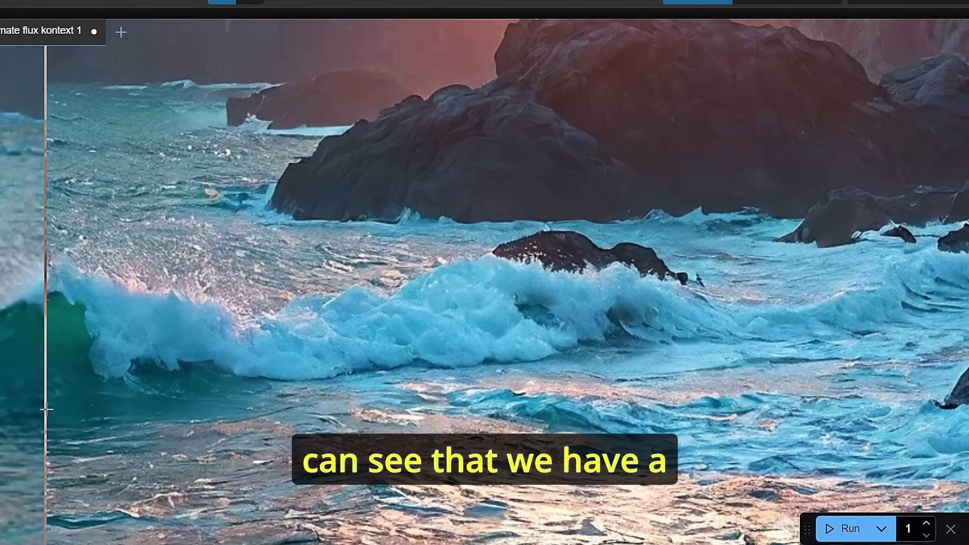
Step: Move the image comparer aside to expose the VAE Decode node by the upscaling sampler
scroll(47, 409, "down", 2)
scroll(46, 408, "down", 8)
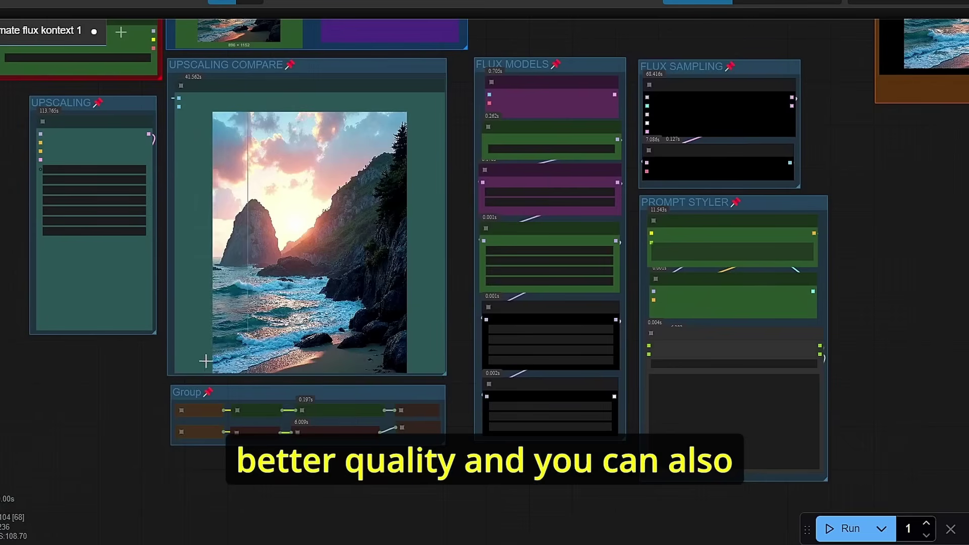
left_click_drag(165, 391, 342, 424)
scroll(333, 235, "up", 5)
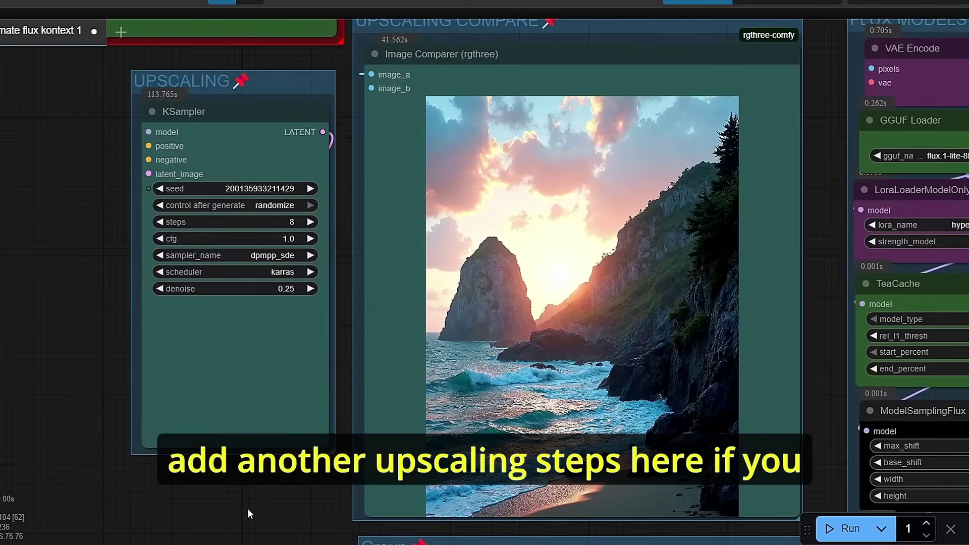
left_click_drag(221, 534, 346, 440)
scroll(275, 527, "down", 3)
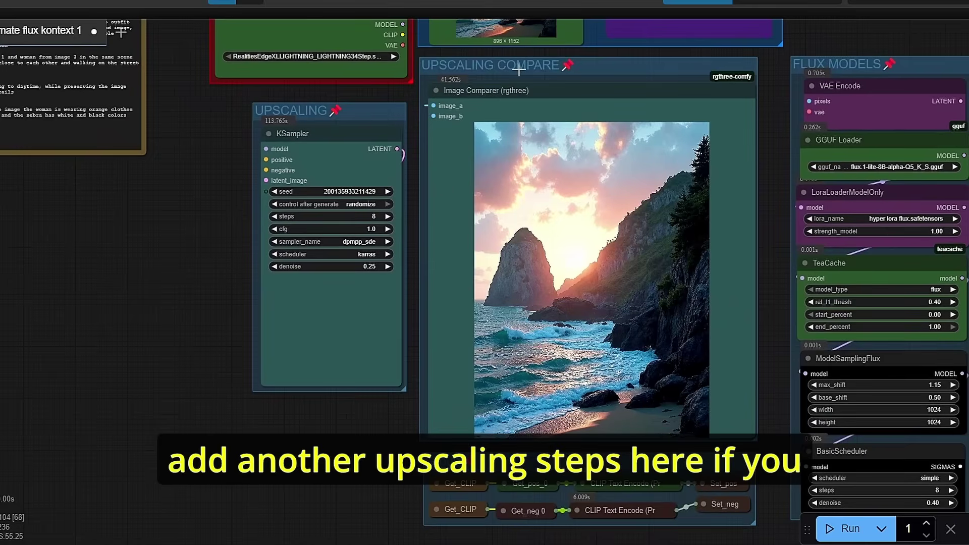
left_click_drag(505, 82, 639, 206)
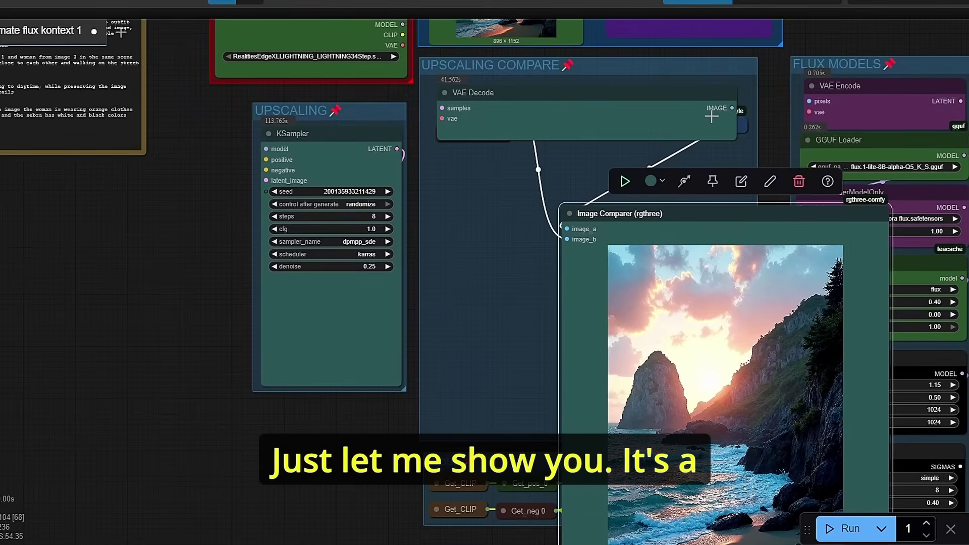
Step: Wire VAE Decode's IMAGE into a new Upscale Image chain with Load Upscale Model (4x-ClearRealityV1.pth)
left_click_drag(732, 107, 640, 174)
scroll(495, 460, "down", 3)
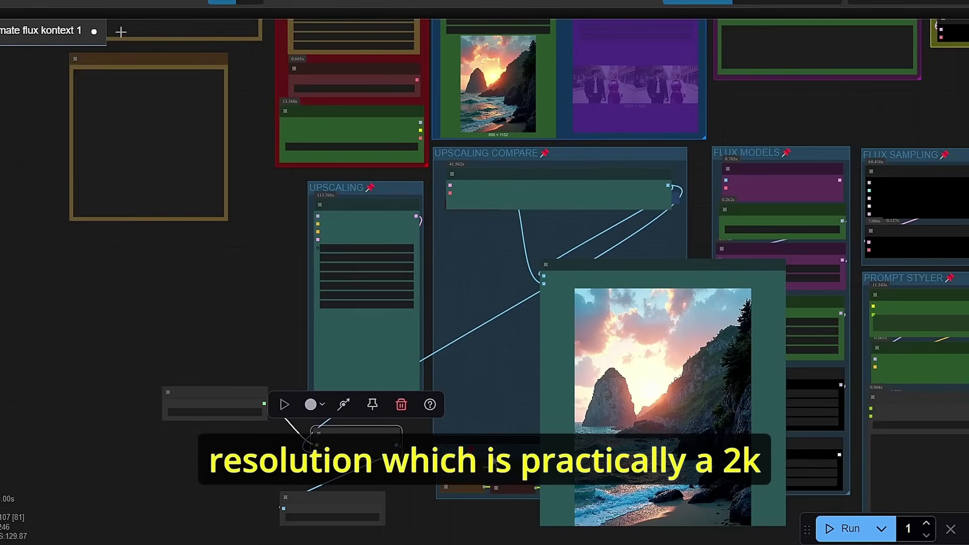
left_click_drag(411, 473, 374, 369)
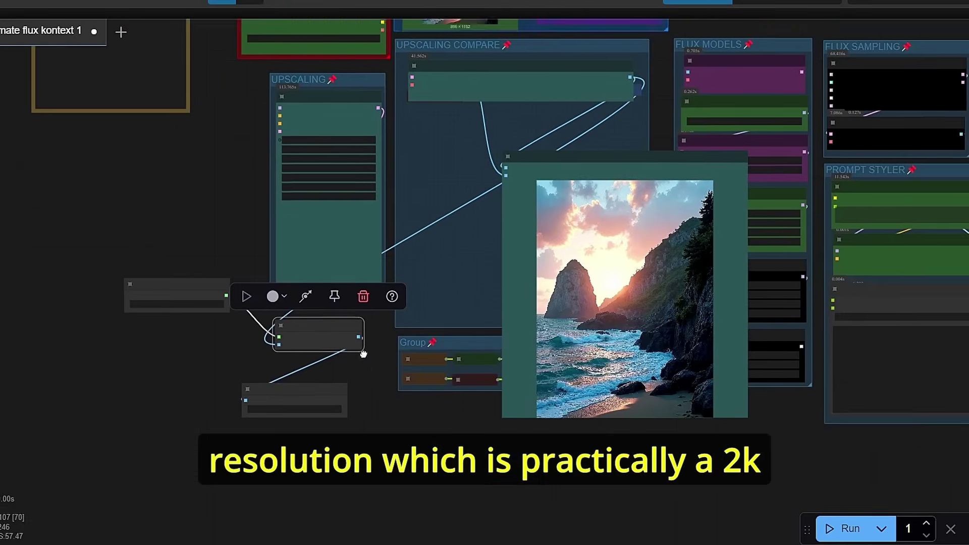
scroll(389, 381, "up", 3)
scroll(558, 350, "up", 2)
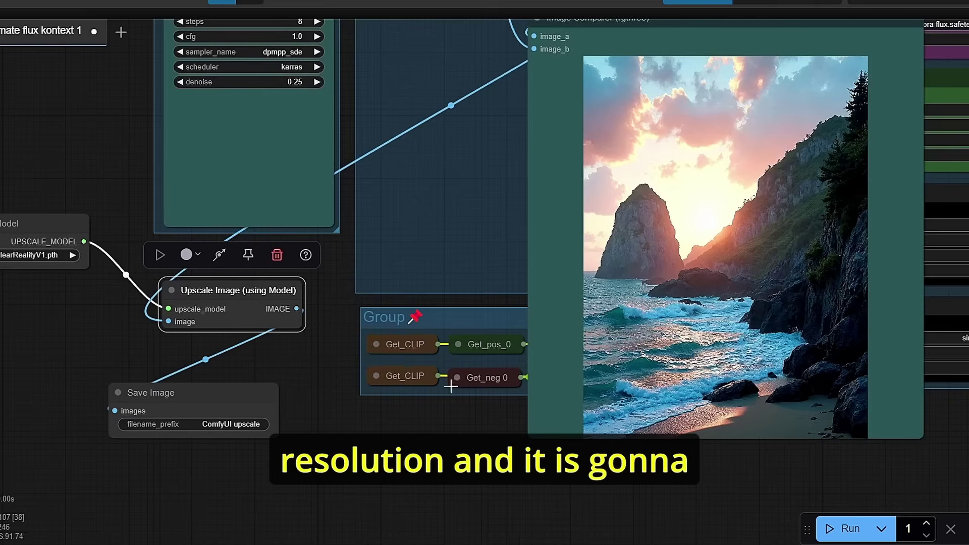
left_click_drag(314, 363, 417, 360)
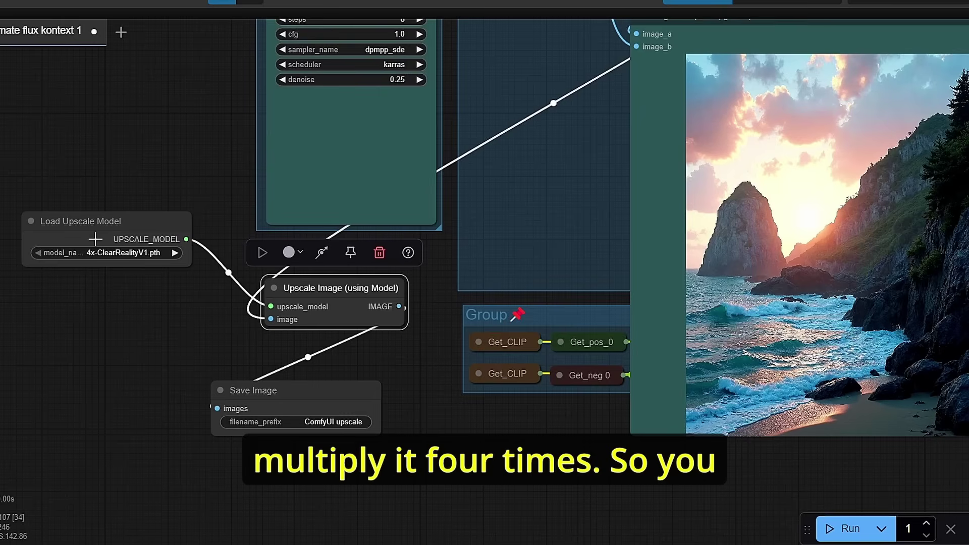
Step: Reposition the new Save Image node and move the image comparer back beside KSampler
left_click(249, 398)
left_click_drag(303, 407, 286, 377)
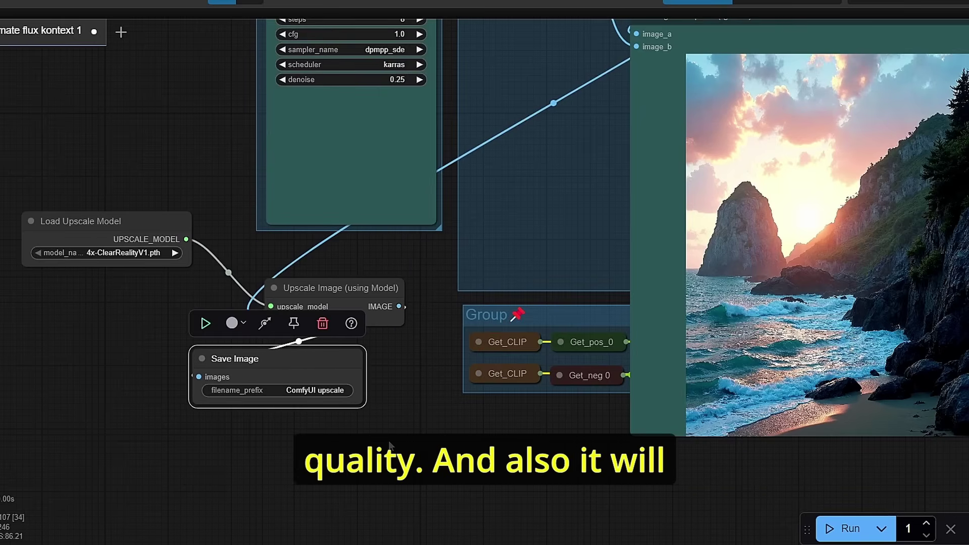
scroll(396, 427, "down", 1)
scroll(388, 413, "down", 1)
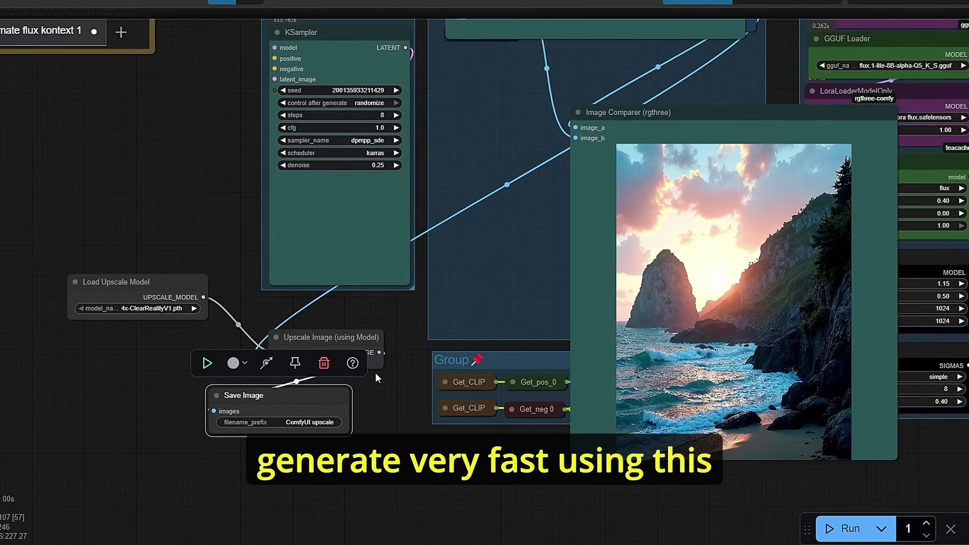
scroll(375, 372, "up", 3)
scroll(82, 308, "left", 2)
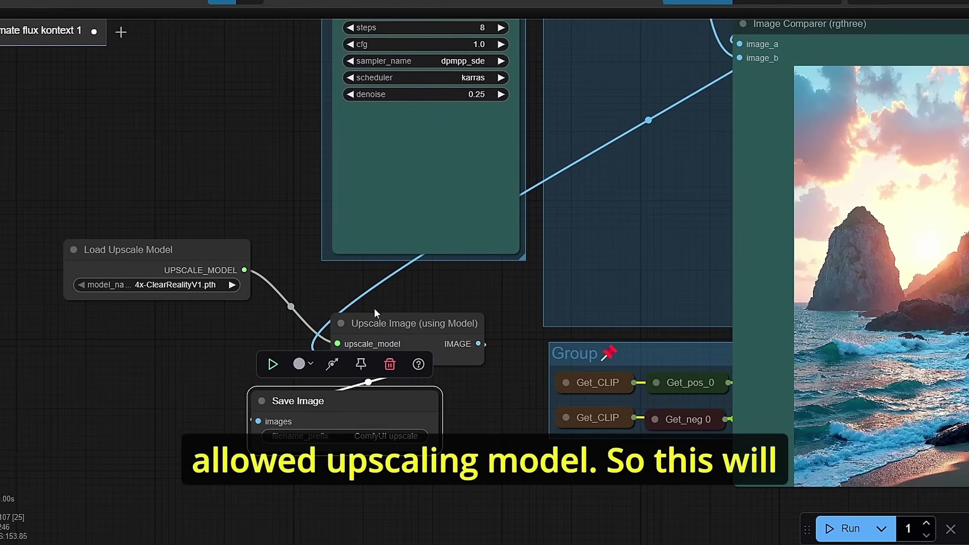
left_click(415, 324)
scroll(381, 373, "down", 4)
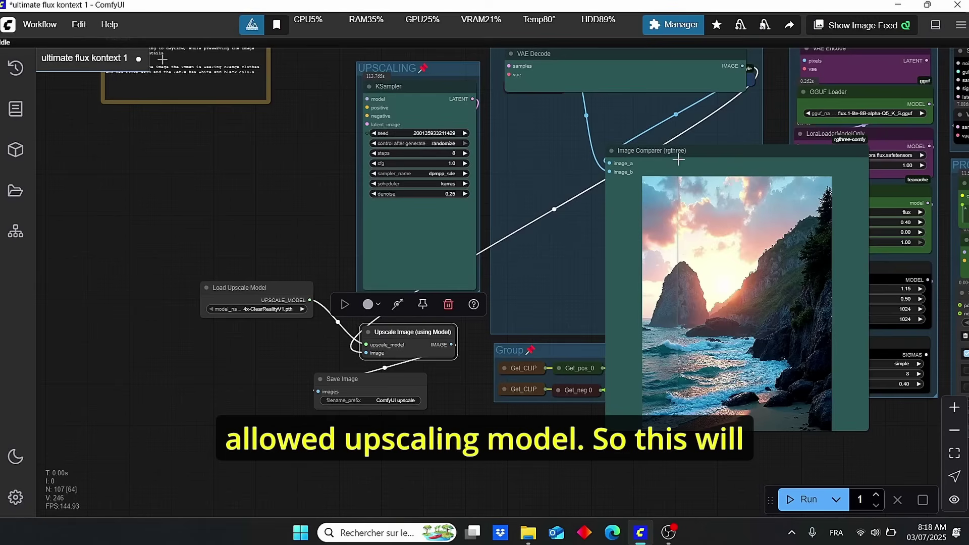
left_click_drag(679, 160, 580, 68)
scroll(474, 327, "up", 1)
Step: Copy the colorize line from the prompting note for the Step 3 prompt
left_click_drag(473, 327, 448, 435)
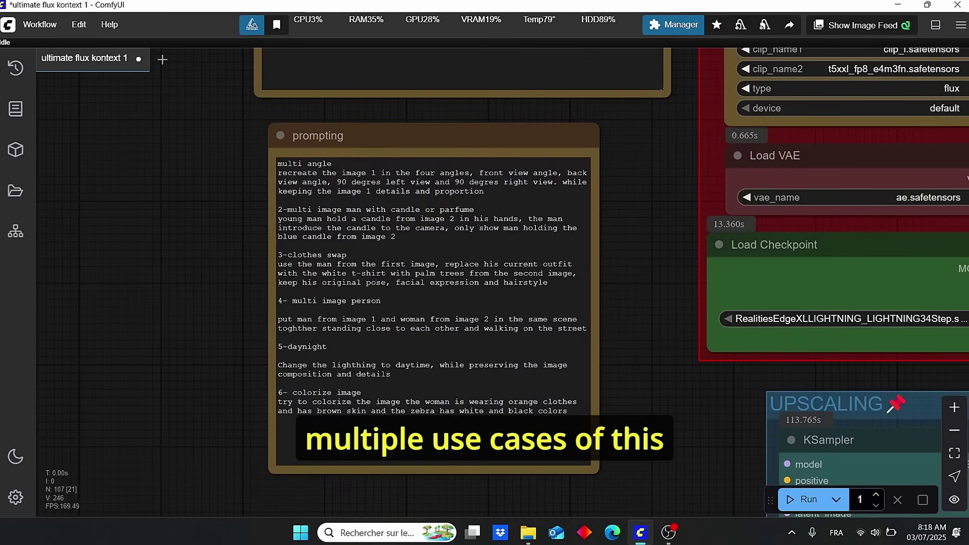
left_click_drag(689, 414, 664, 408)
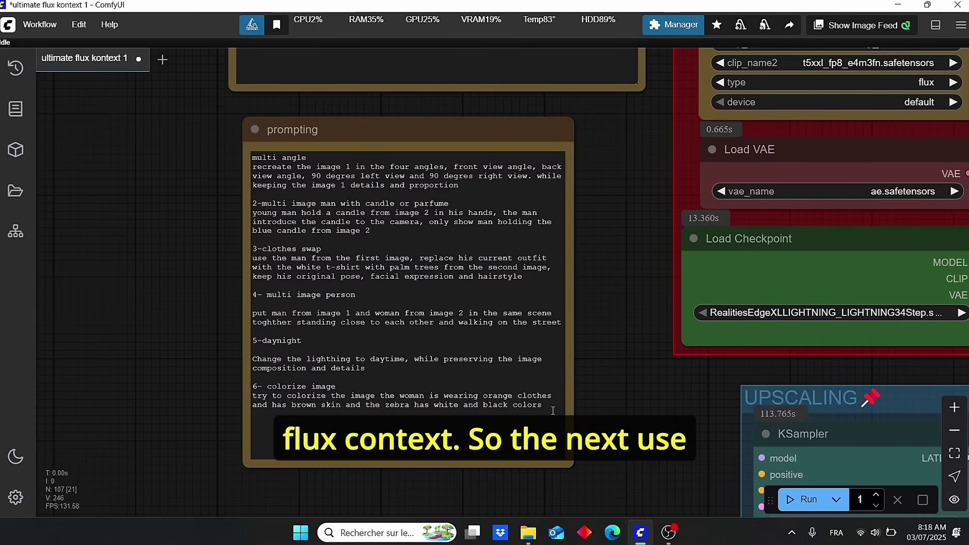
left_click_drag(553, 411, 253, 396)
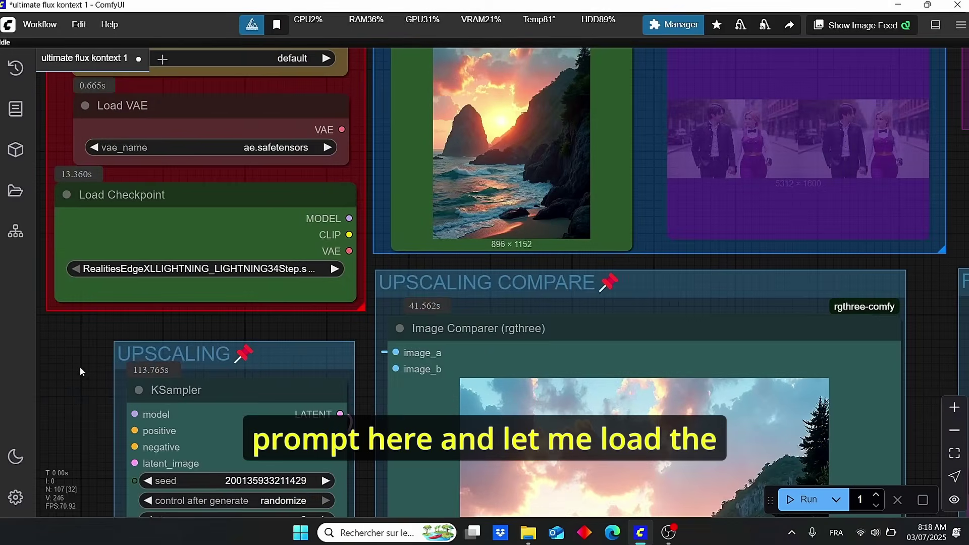
Step: Upload the black-and-white woman-and-zebra drawing into the Load Image node
left_click_drag(496, 52, 513, 183)
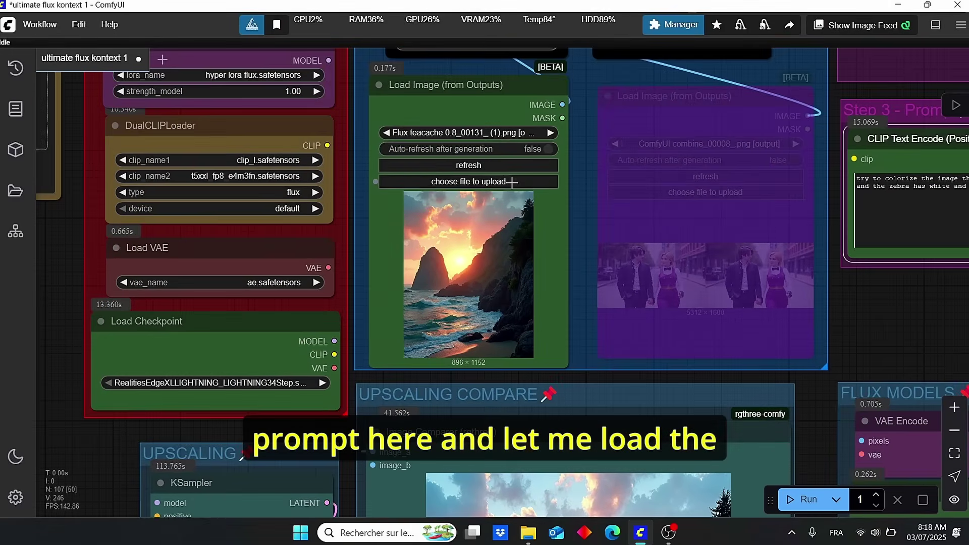
left_click(513, 182)
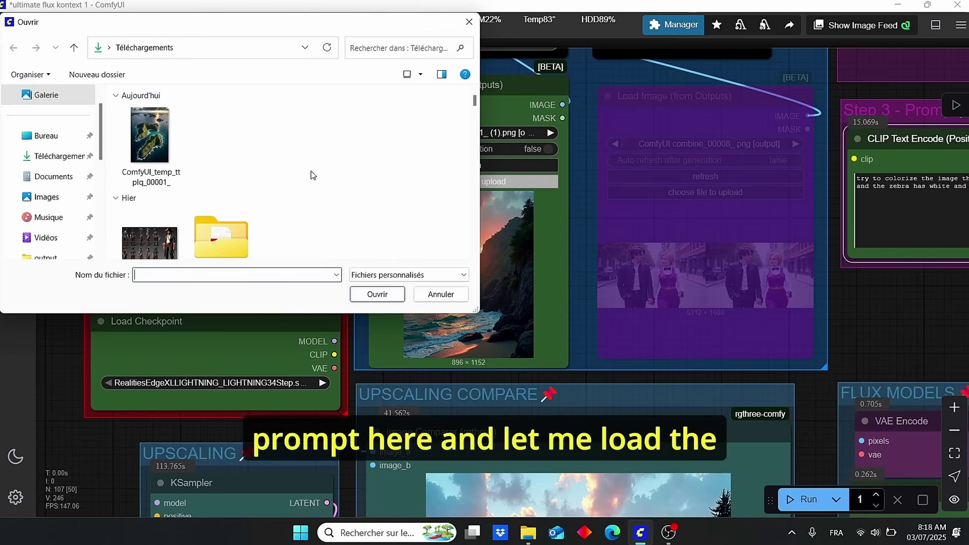
left_click(56, 175)
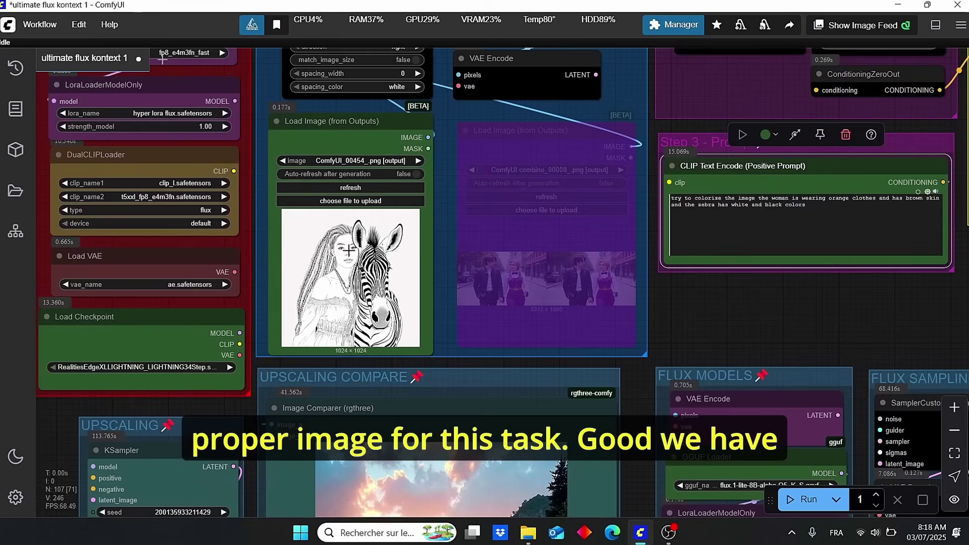
scroll(353, 373, "up", 5)
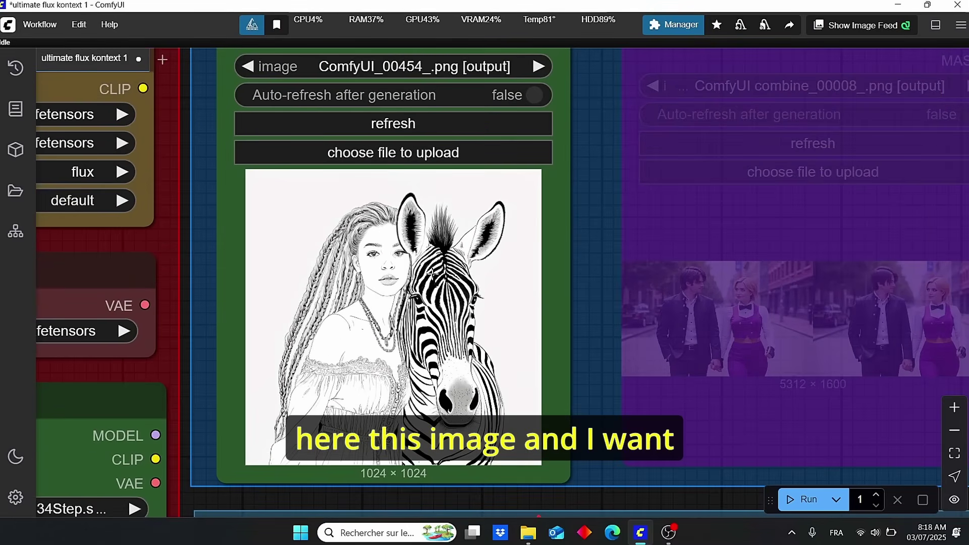
scroll(429, 275, "down", 3)
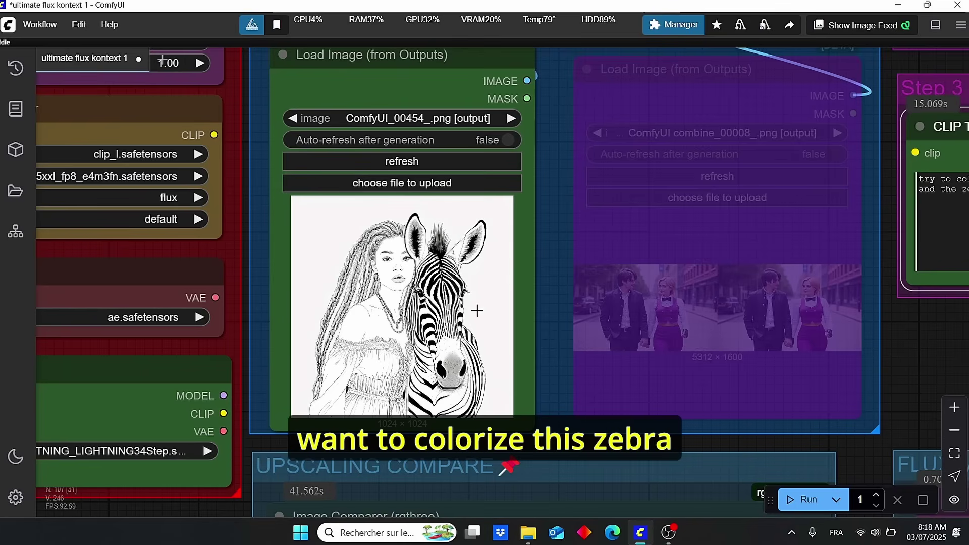
scroll(470, 325, "down", 3)
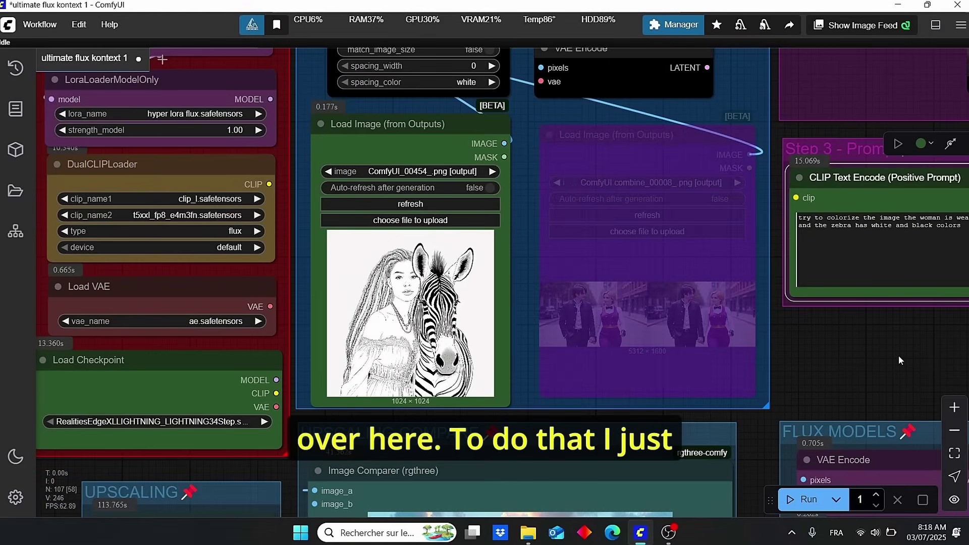
left_click_drag(899, 355, 482, 376)
scroll(483, 384, "up", 3)
scroll(335, 256, "up", 2)
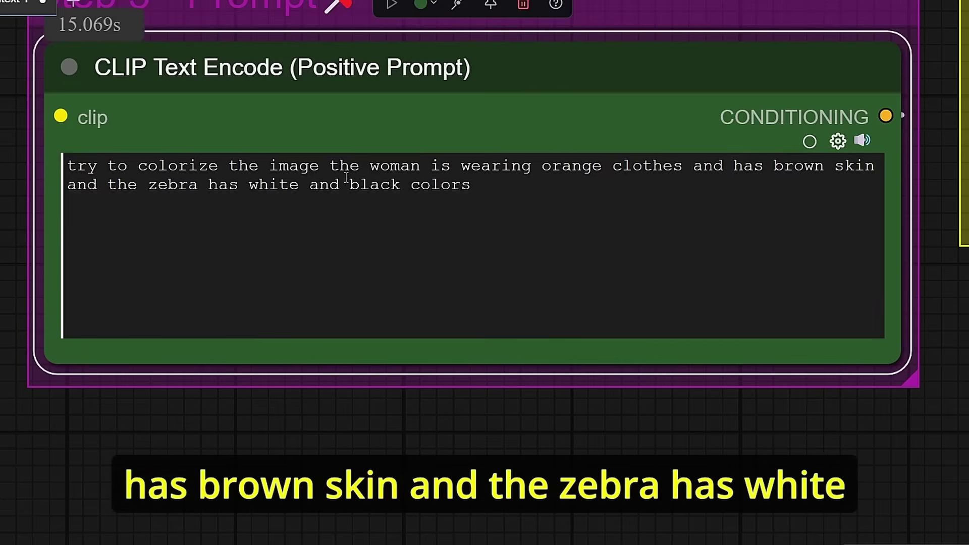
Step: Edit the colorize prompt to end with 'black anime vibrant colors, anime style'
left_click(475, 216)
type(", ")
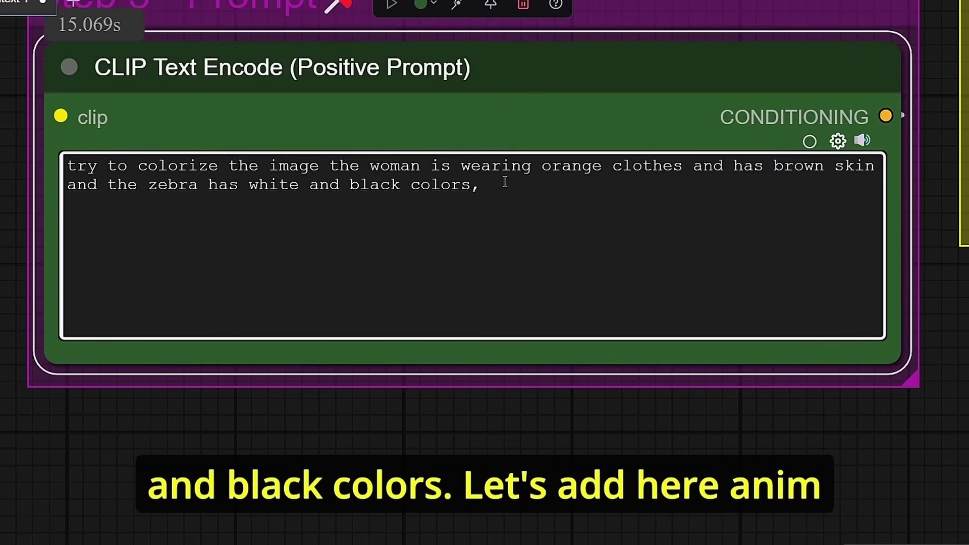
type("anime style")
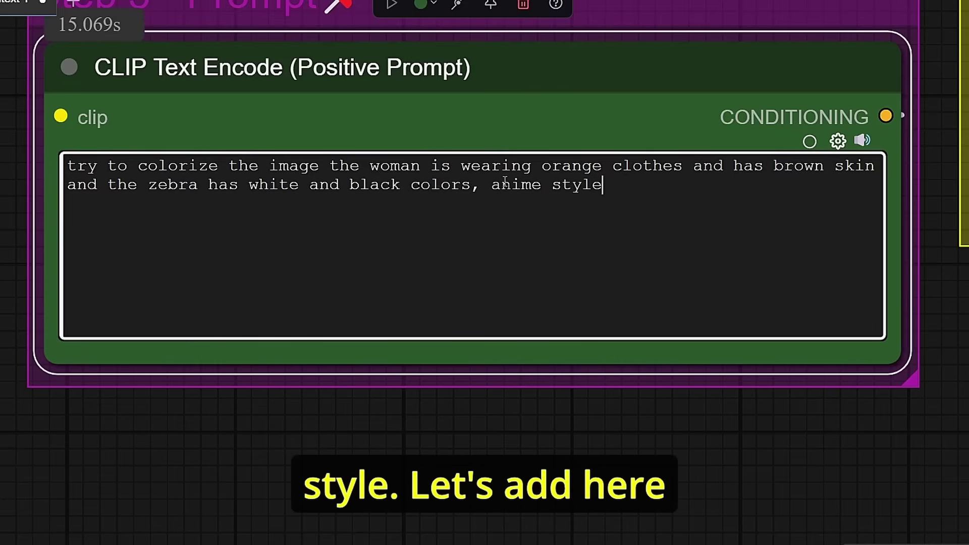
key("ctrl+Left")
key("ctrl+Left")
key("ctrl+Left")
type("anime")
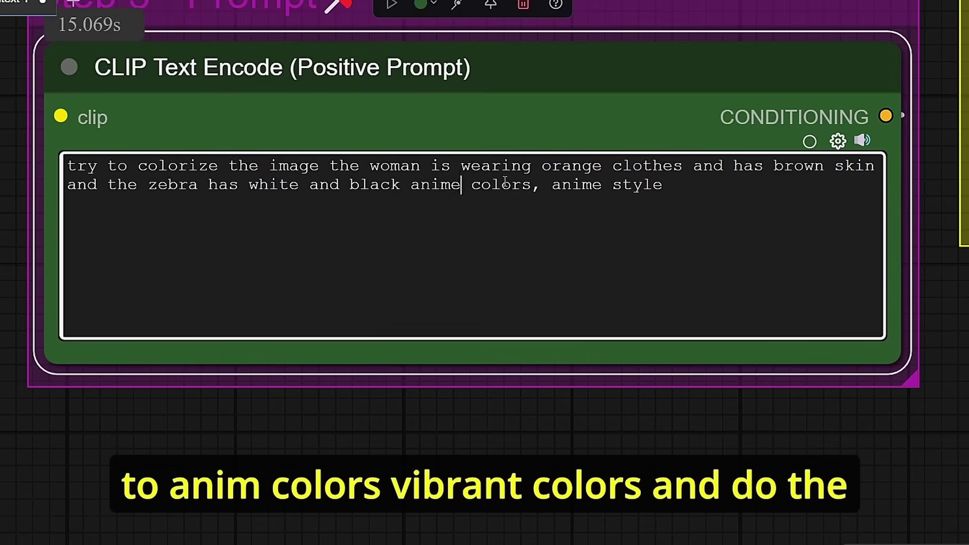
left_click(460, 185)
type("vibrant")
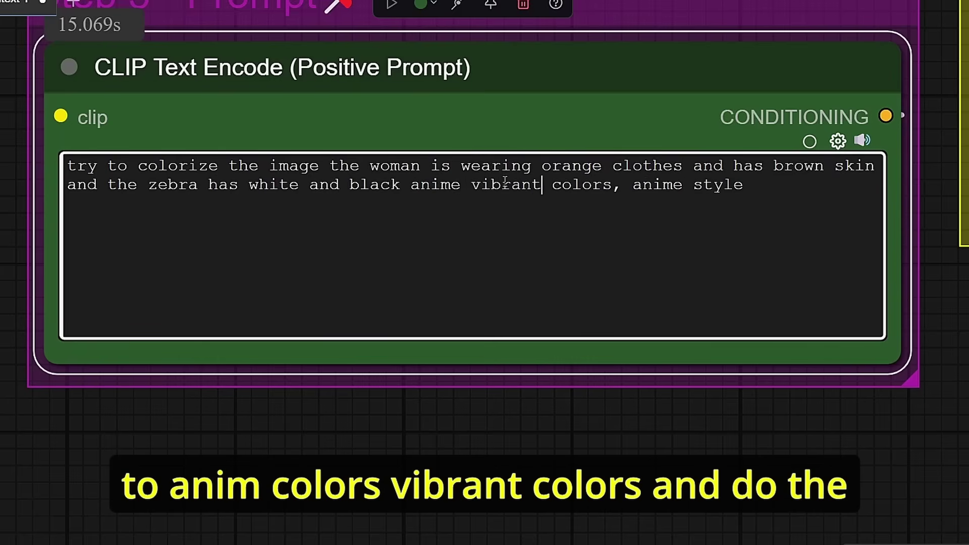
key("ctrl+shift+Left")
key("ctrl+shift+Left")
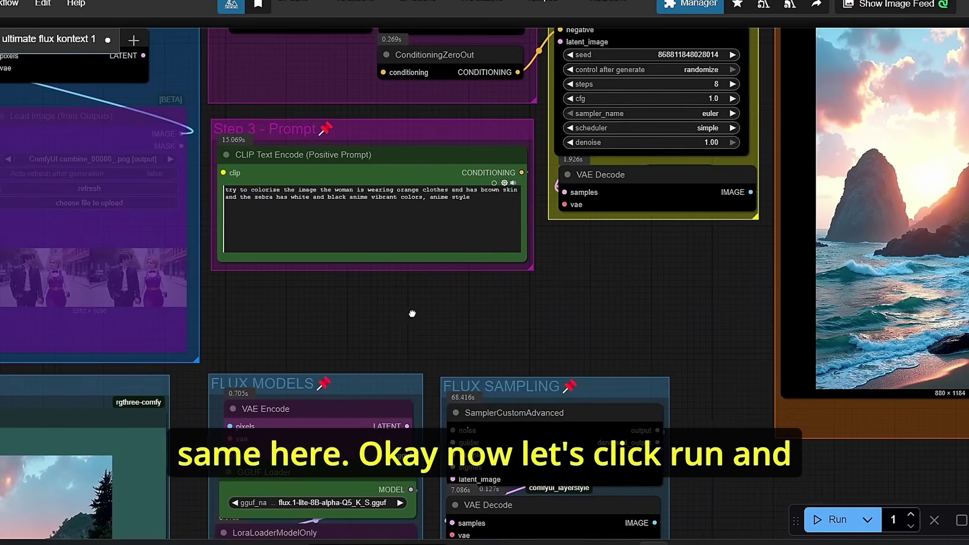
Step: Bring the prompt area into view for the four-angle front, back, left and right recreation prompt
left_click_drag(411, 313, 497, 357)
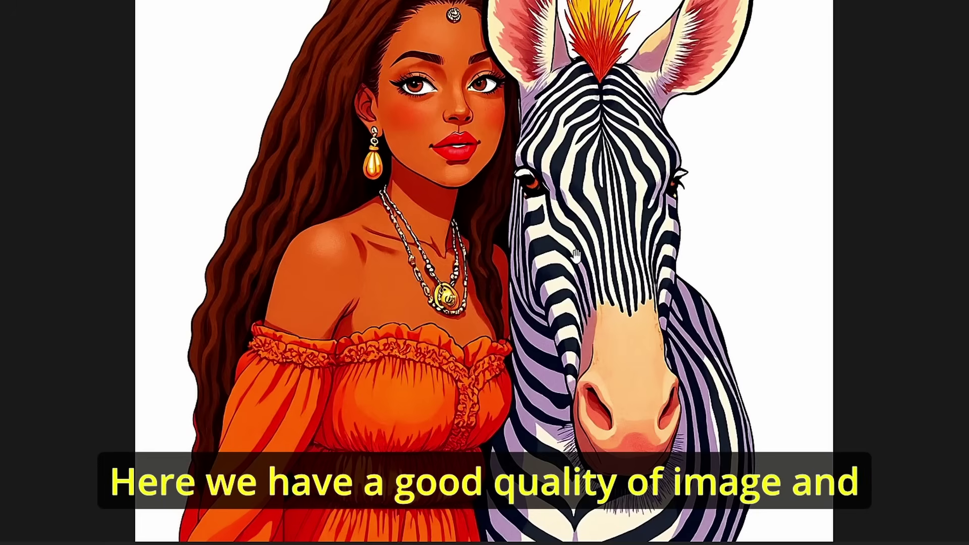
scroll(654, 275, "up", 2)
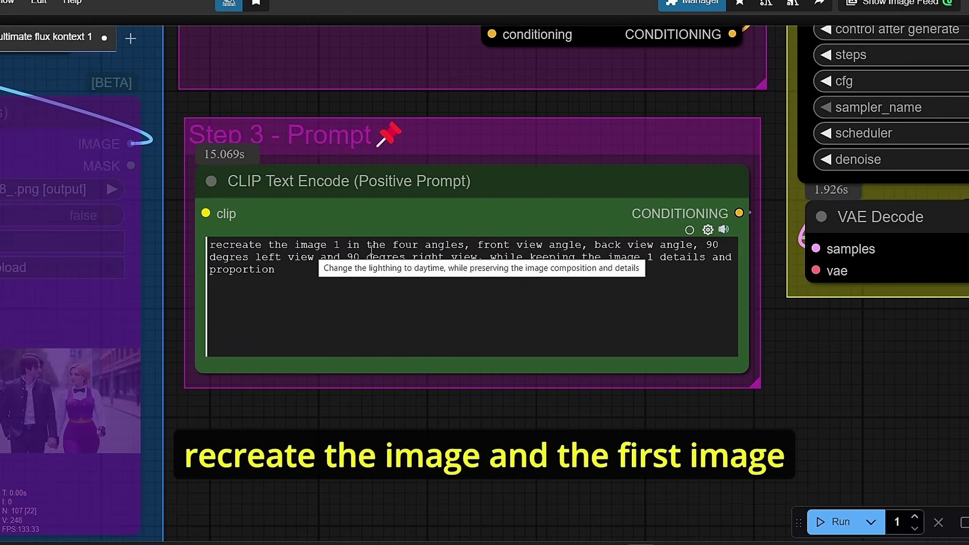
Step: Load ComfyUI_00223_.png, the 1024 × 1024 marble bust, into the first Load Image node
scroll(314, 444, "down", 4)
left_click_drag(314, 444, 622, 446)
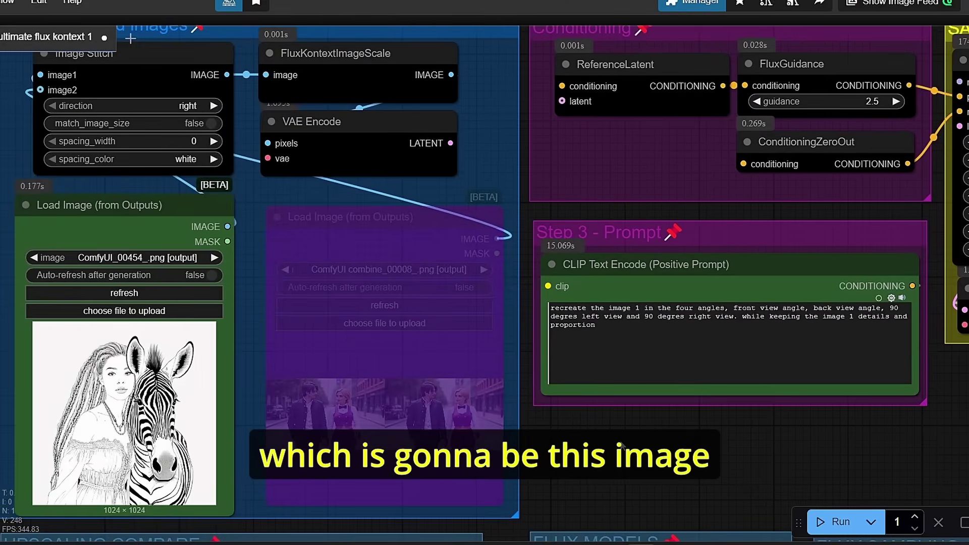
left_click(152, 244)
left_click_drag(776, 450, 542, 400)
scroll(504, 290, "up", 5)
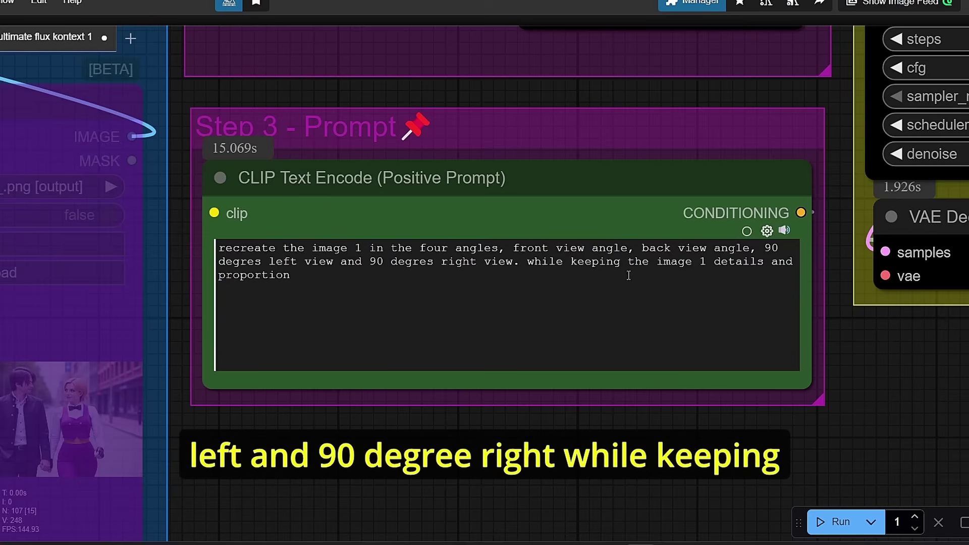
scroll(497, 374, "down", 4)
left_click_drag(440, 433, 654, 424)
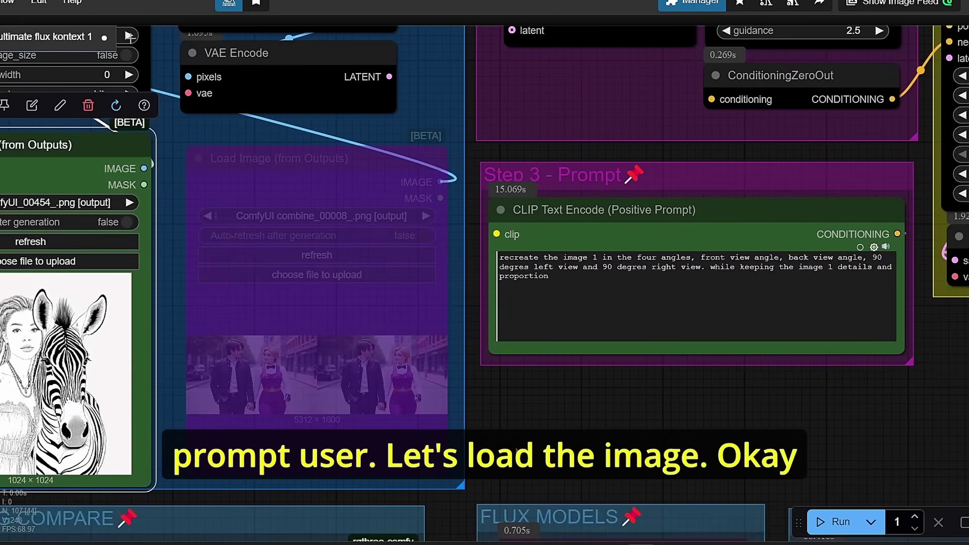
left_click(327, 273)
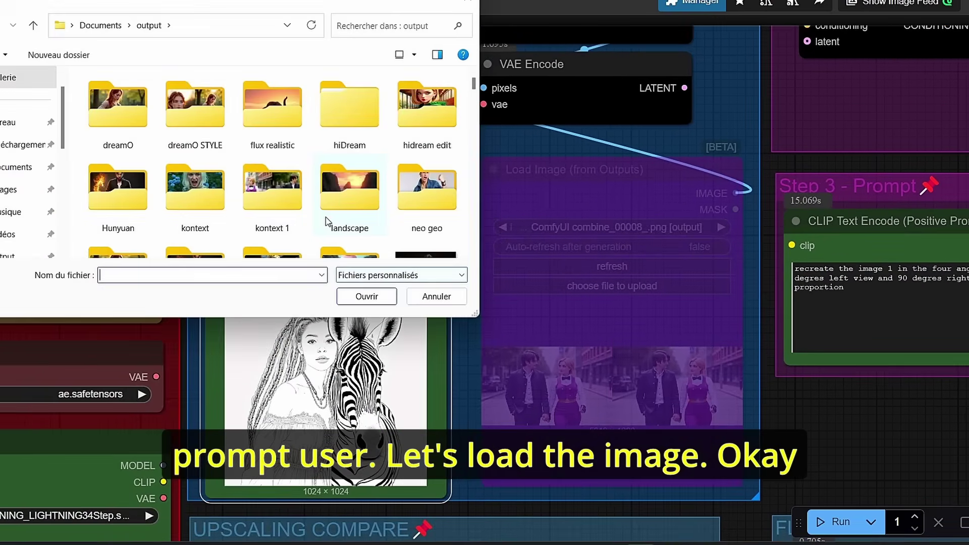
scroll(323, 217, "down", 1)
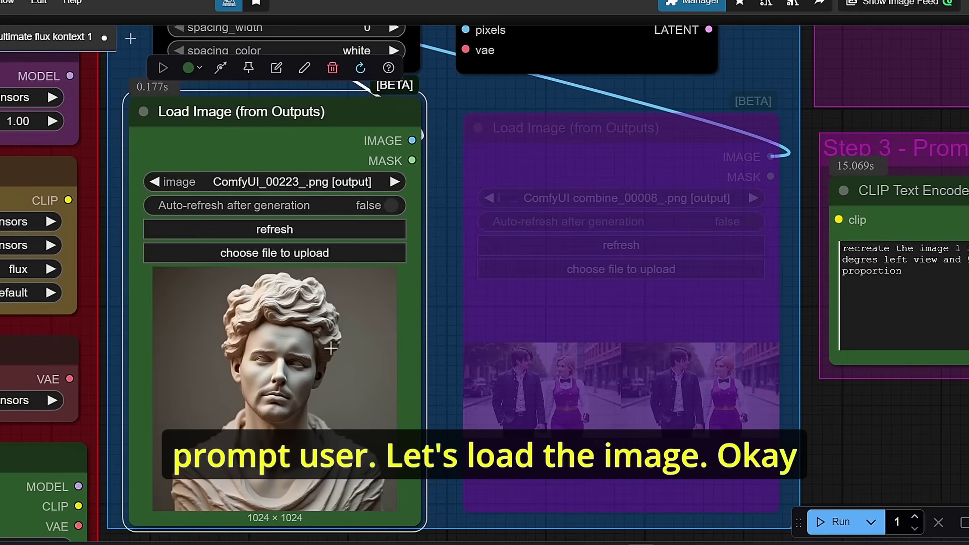
scroll(350, 292, "down", 4)
left_click_drag(790, 416, 740, 419)
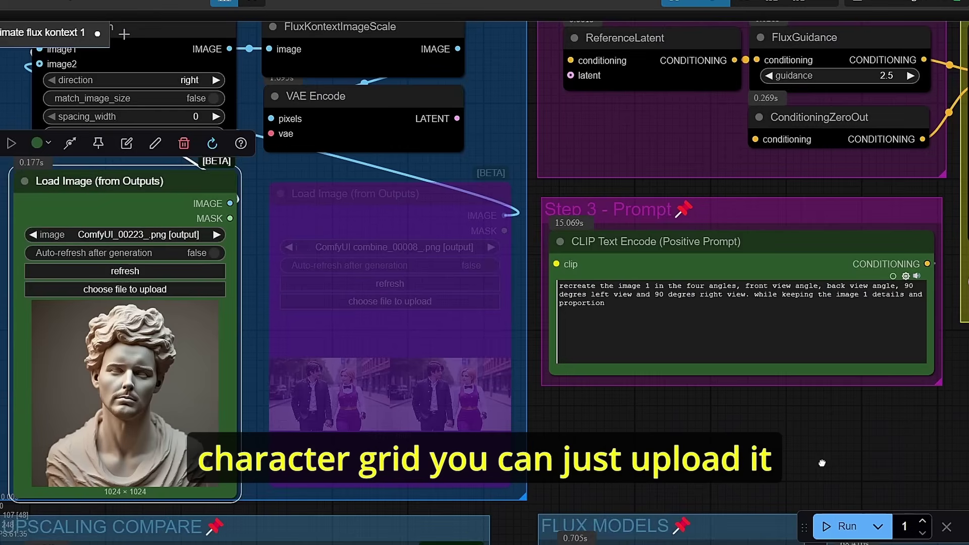
Step: Load the ComfyUI 2k_00010_ four-angle bust grid into the second Load Image and unbypass it
left_click(397, 300)
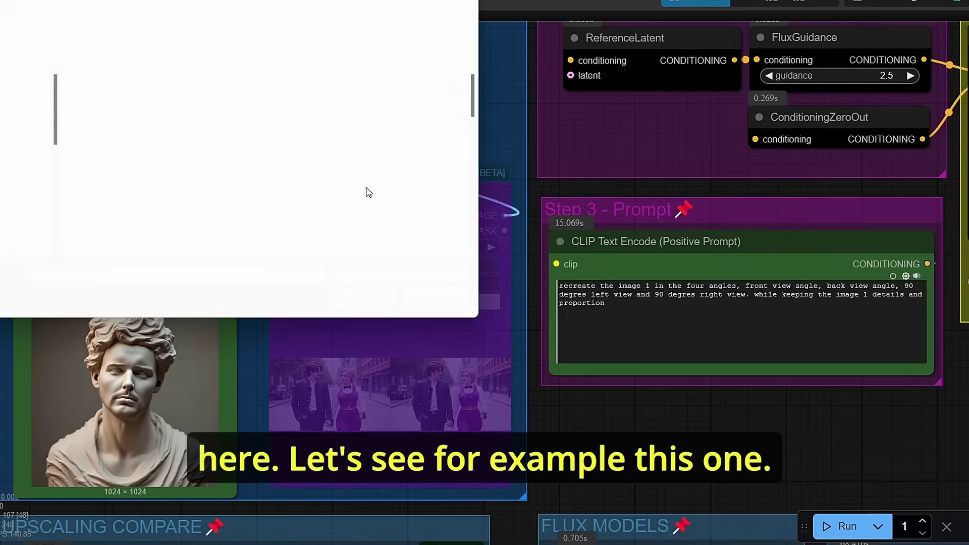
left_click(359, 202)
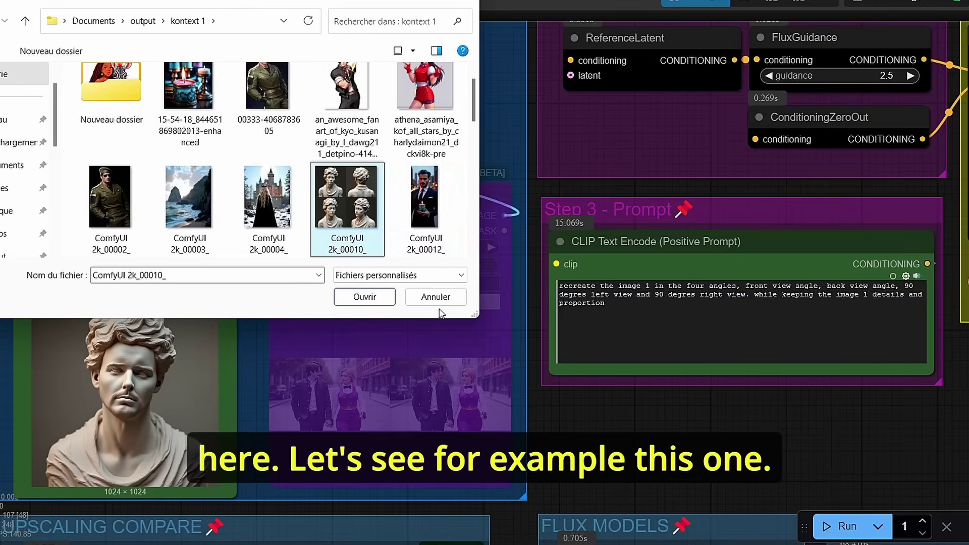
left_click(366, 296)
left_click(407, 216)
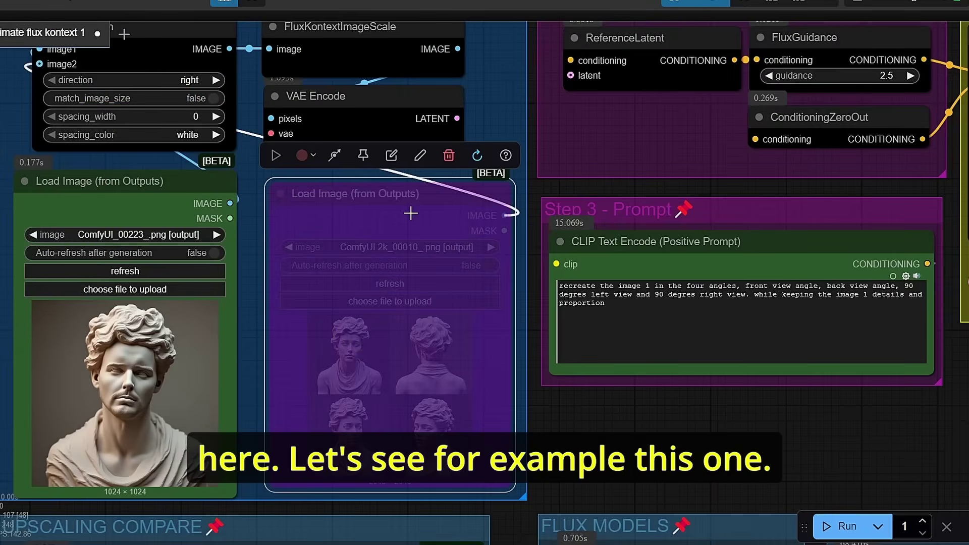
key("ctrl+b")
left_click_drag(532, 193, 579, 196)
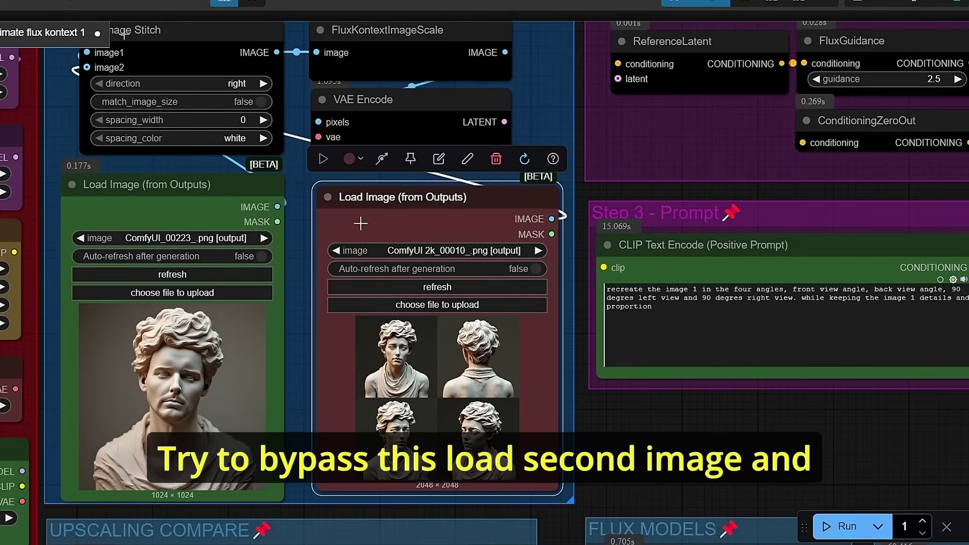
left_click(640, 178)
scroll(682, 420, "up", 1)
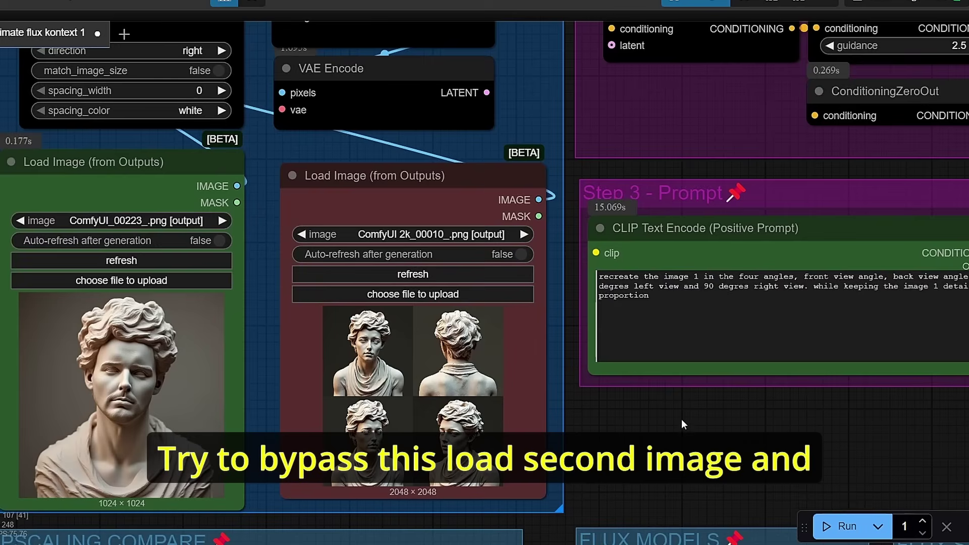
left_click_drag(681, 379, 617, 385)
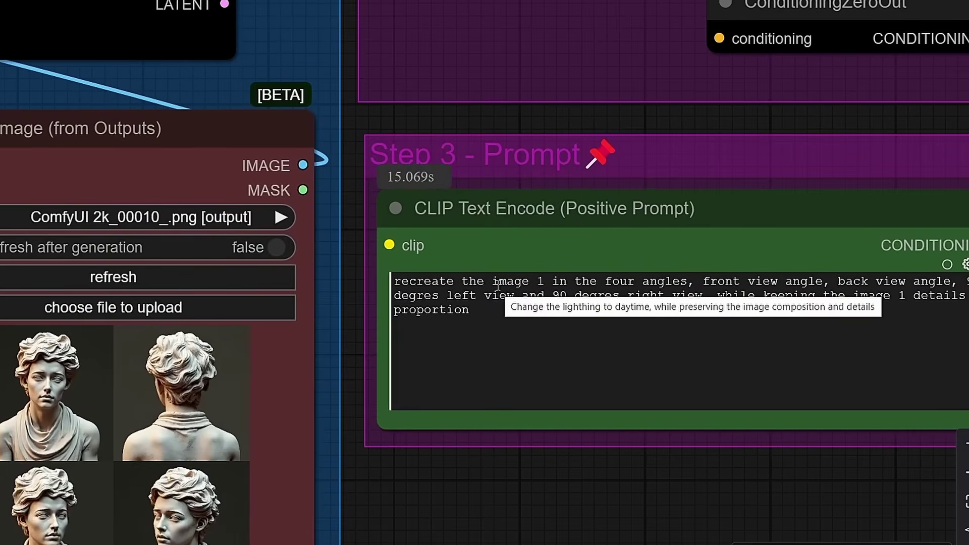
Step: Add 'like in the image 2' to the prompt after 'angles'
left_click(694, 274)
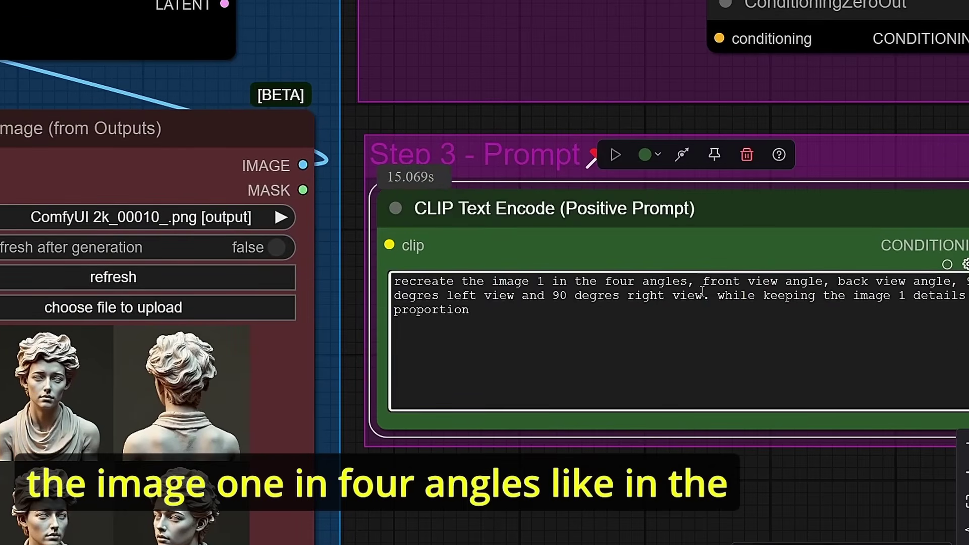
type("like in the i")
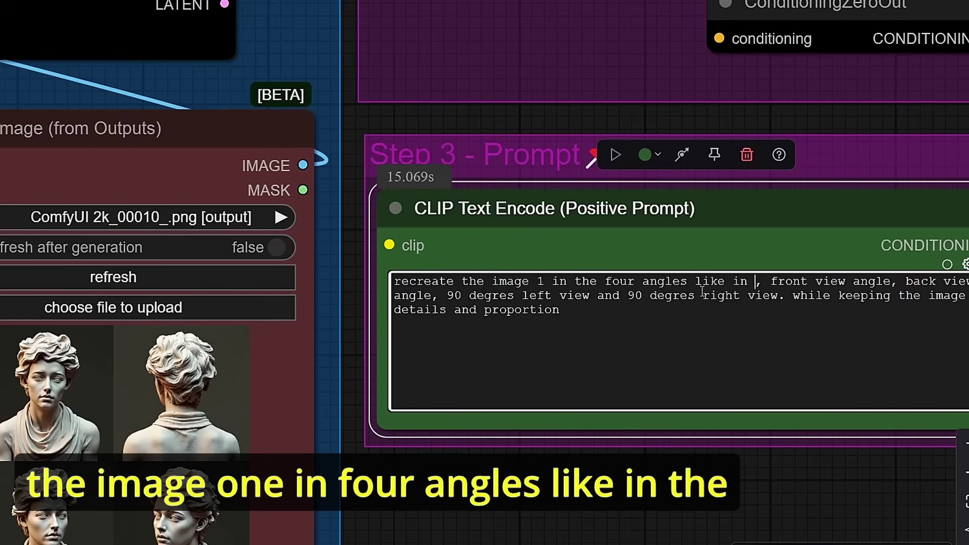
type("mage 2")
left_click_drag(636, 485, 500, 481)
scroll(450, 484, "down", 3)
scroll(447, 476, "up", 2)
left_click_drag(354, 470, 484, 466)
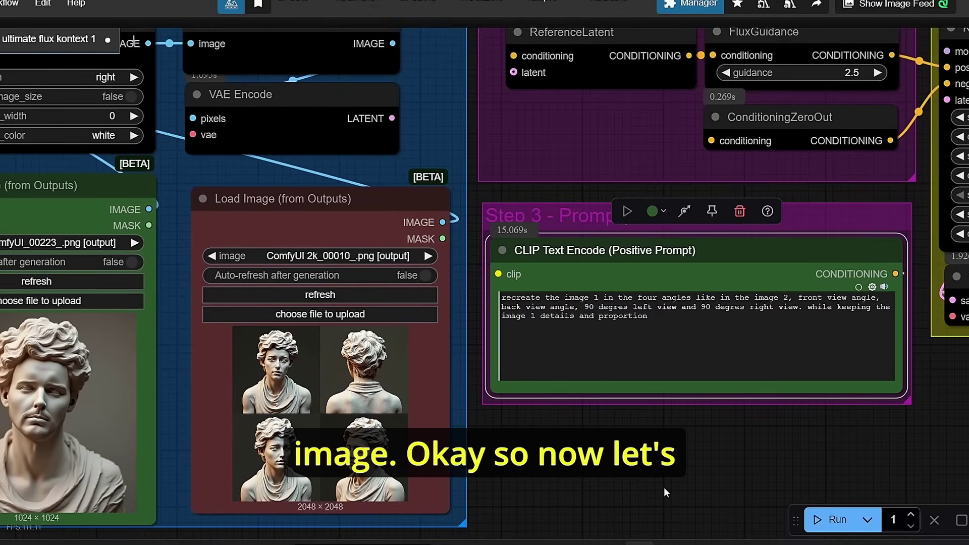
left_click_drag(598, 480, 718, 487)
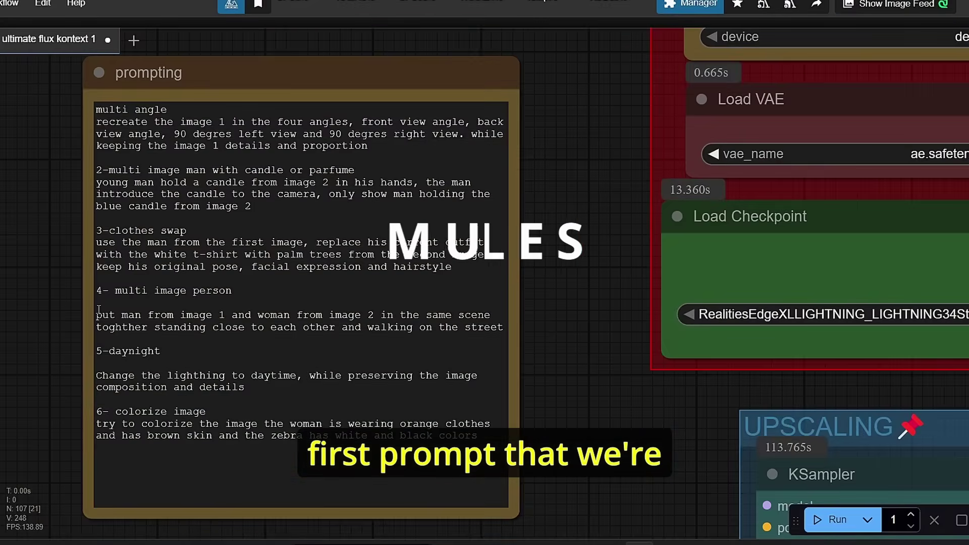
Step: Use the man-and-woman walking-on-the-street prompt and show both loaded character images
left_click_drag(96, 315, 483, 344)
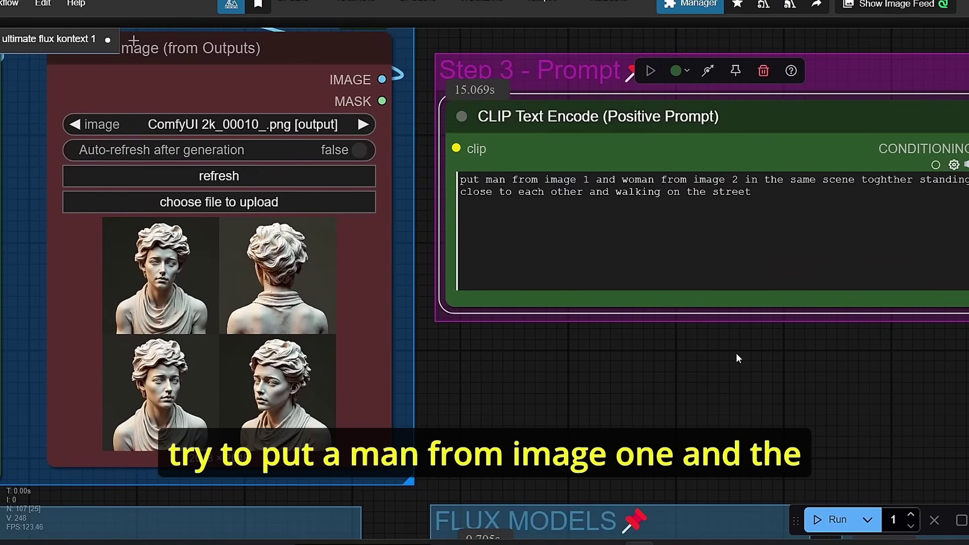
left_click_drag(735, 385, 625, 400)
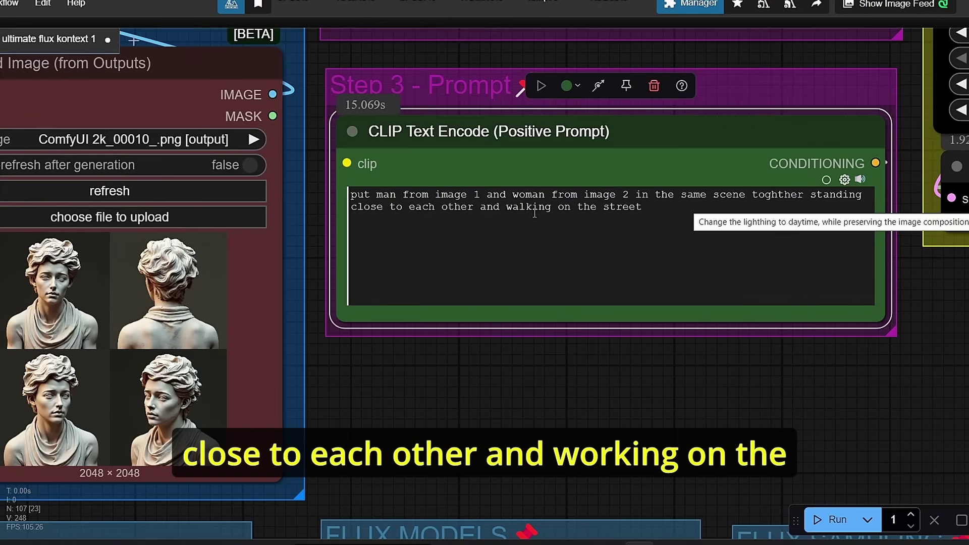
left_click_drag(491, 384, 506, 385)
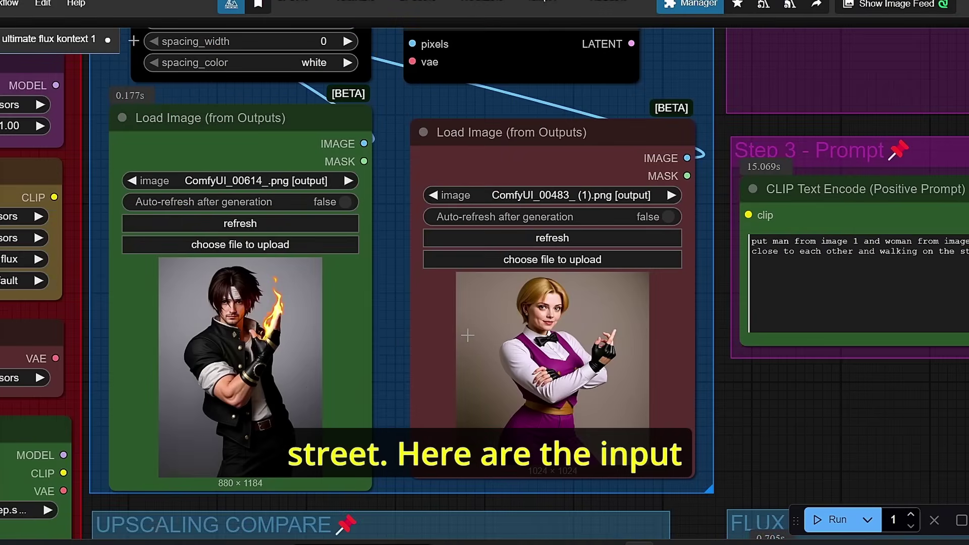
scroll(776, 403, "right", 5)
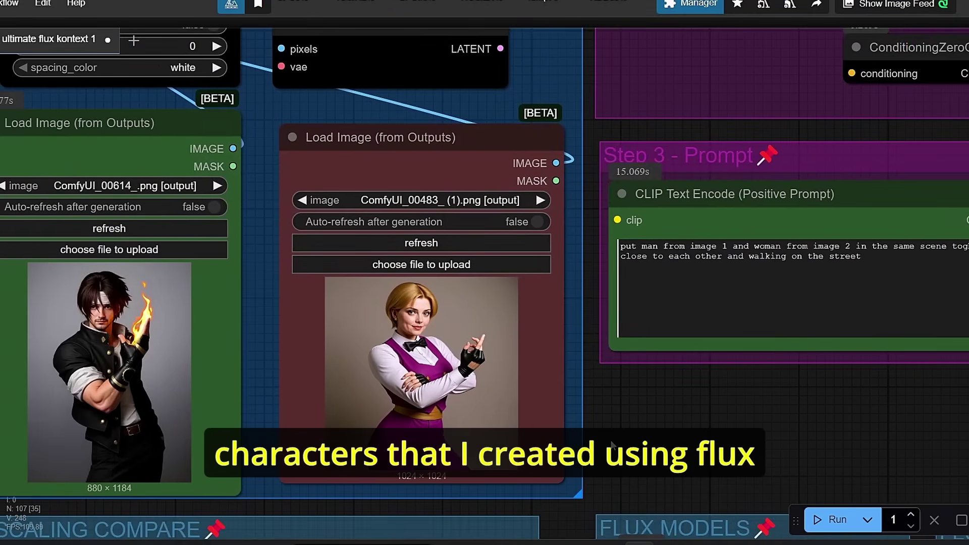
left_click_drag(637, 444, 744, 442)
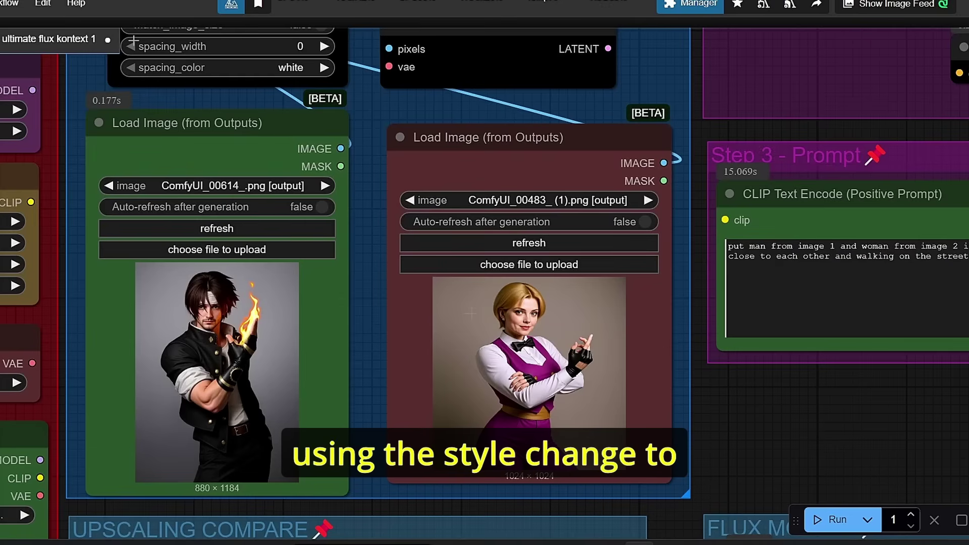
left_click_drag(826, 486, 733, 489)
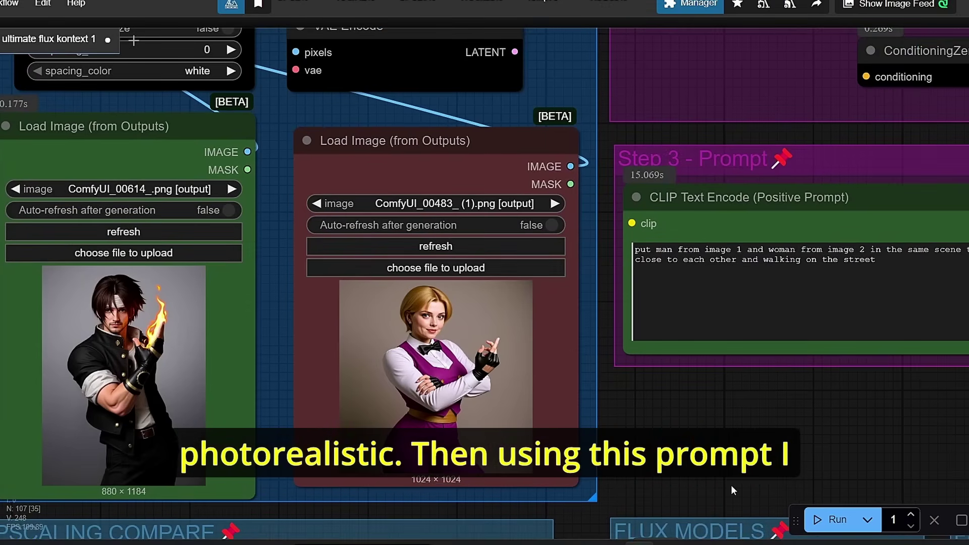
left_click_drag(781, 420, 651, 384)
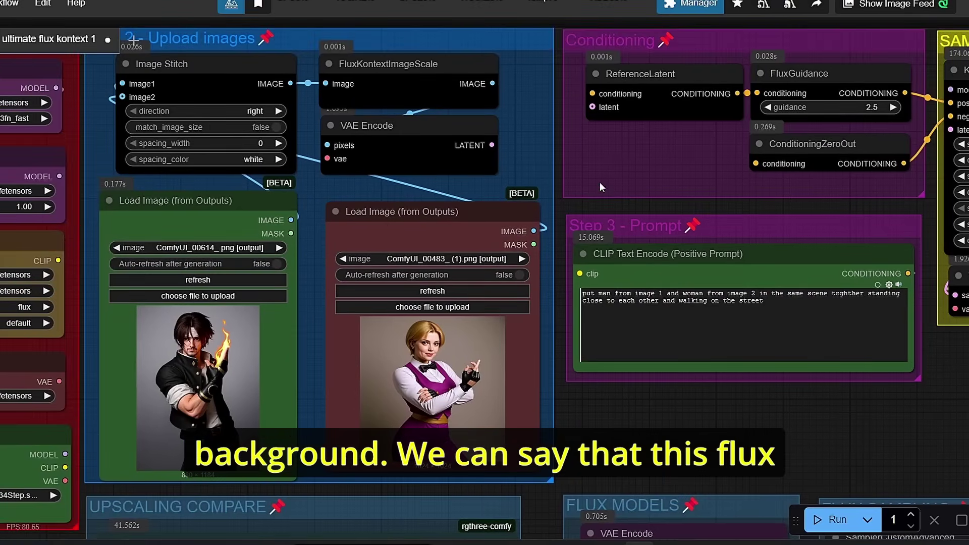
Step: Begin selecting the candle prompt in the notes
left_click_drag(568, 209, 658, 186)
left_click_drag(732, 410, 764, 286)
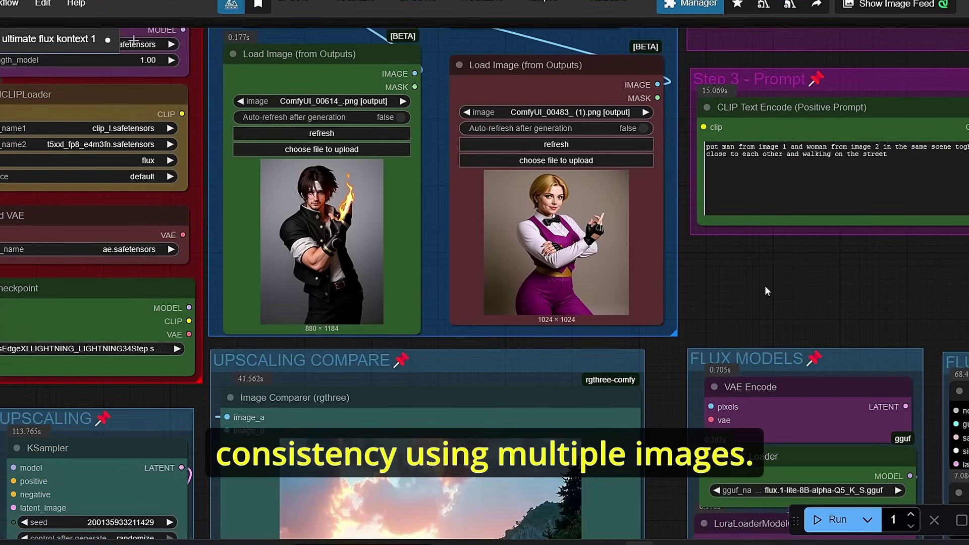
scroll(765, 285, "down", 2)
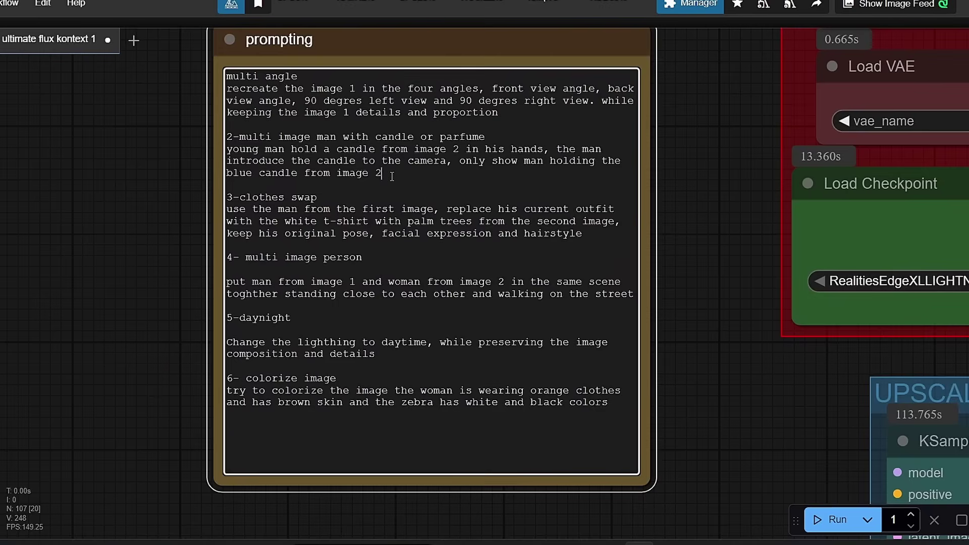
left_click_drag(386, 174, 234, 146)
scroll(702, 353, "down", 2)
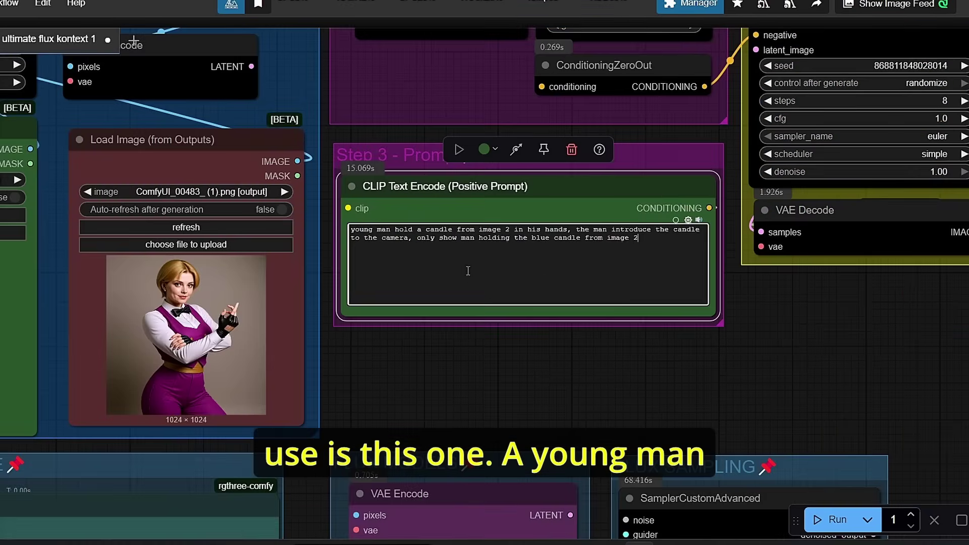
scroll(518, 319, "up", 2)
left_click_drag(518, 319, 502, 385)
scroll(386, 235, "up", 3)
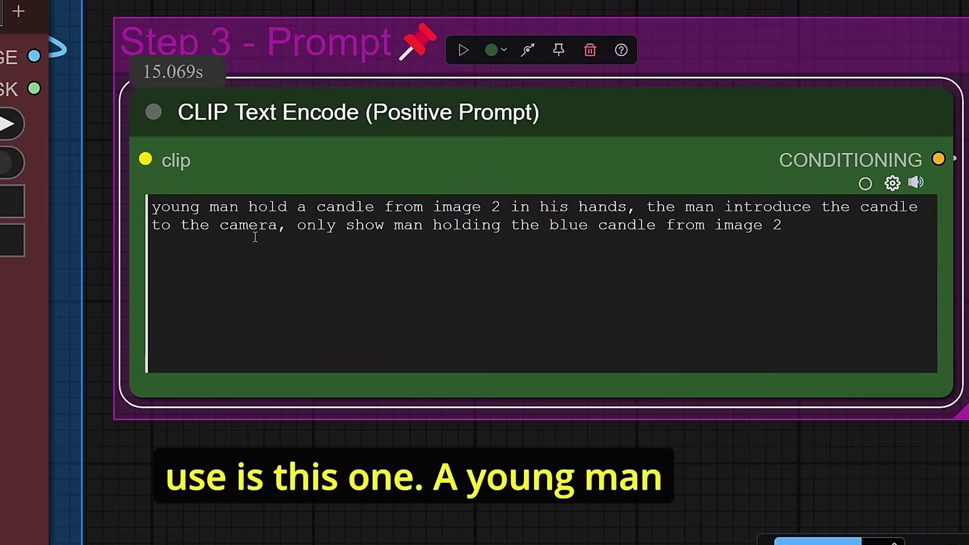
left_click_drag(598, 454, 568, 456)
left_click_drag(509, 479, 506, 481)
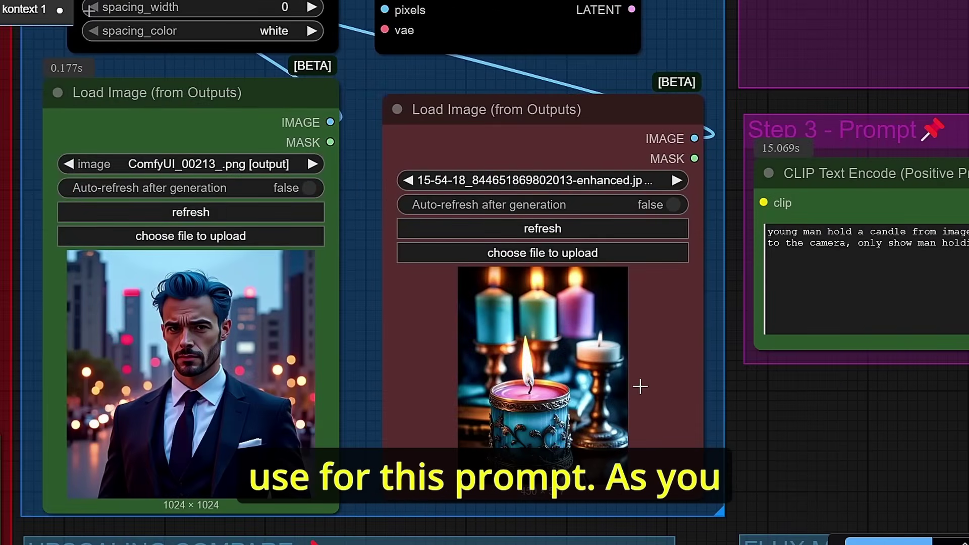
left_click_drag(911, 397, 853, 403)
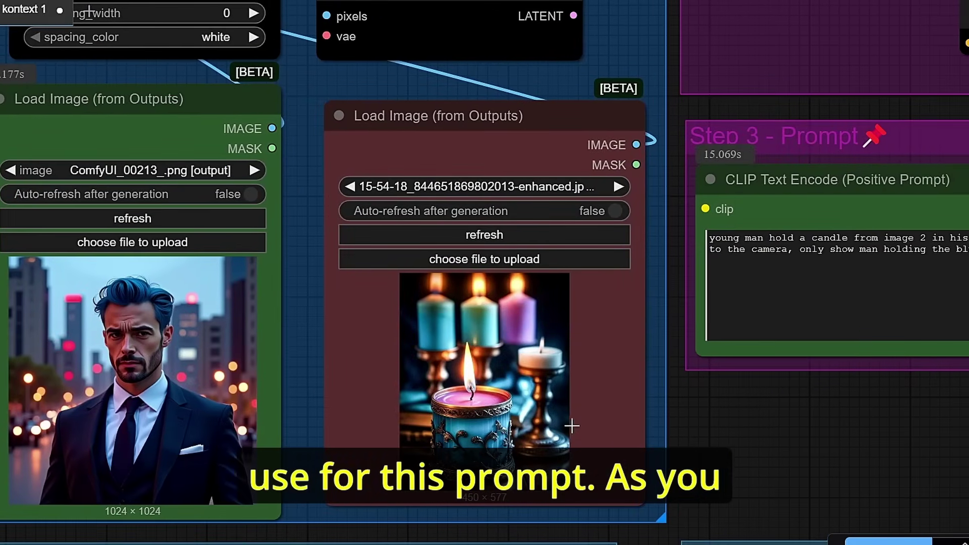
scroll(571, 426, "up", 3)
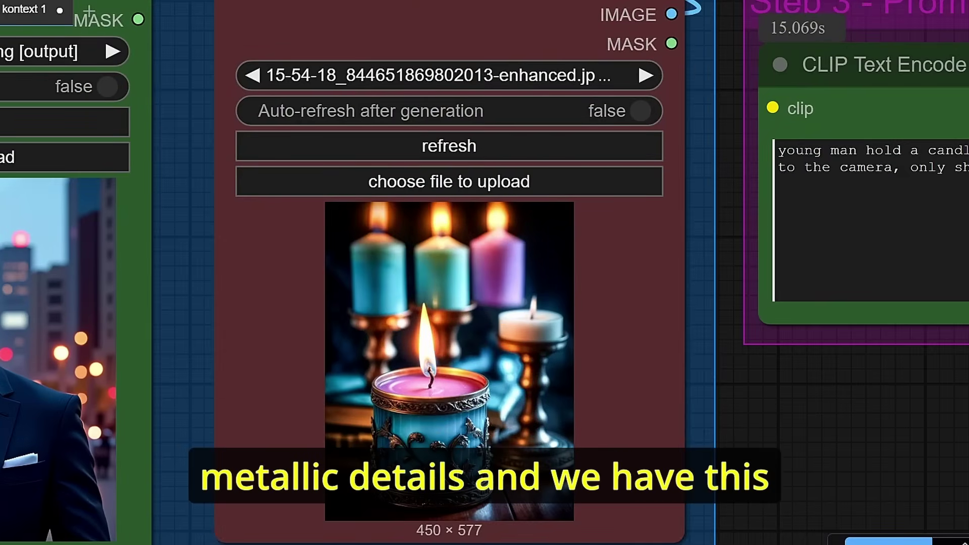
scroll(447, 459, "down", 4)
left_click_drag(711, 459, 904, 465)
scroll(341, 336, "up", 3)
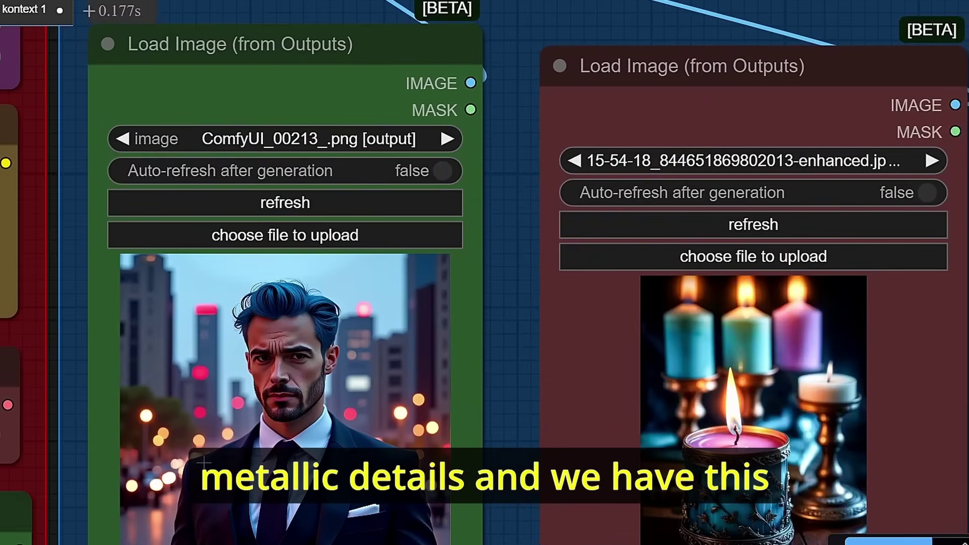
left_click_drag(520, 405, 610, 337)
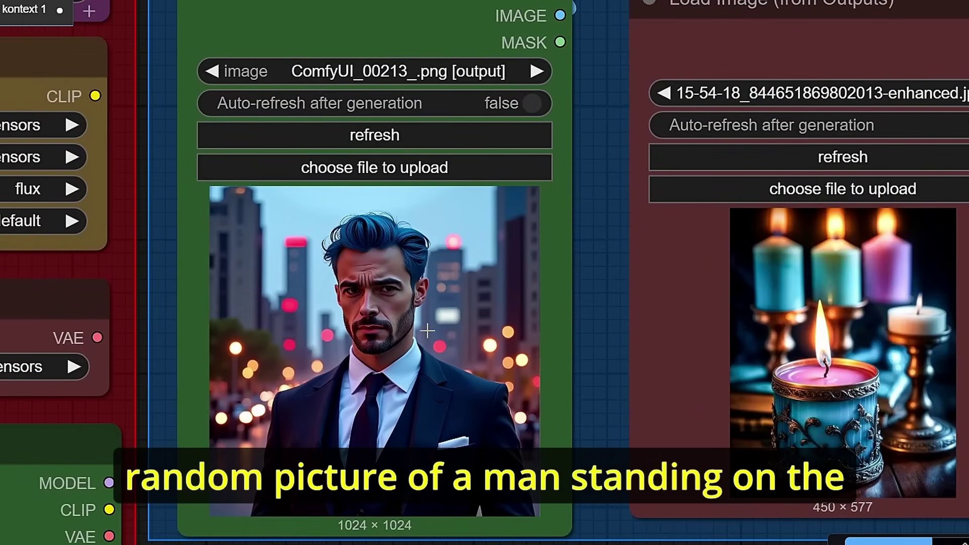
scroll(428, 332, "down", 6)
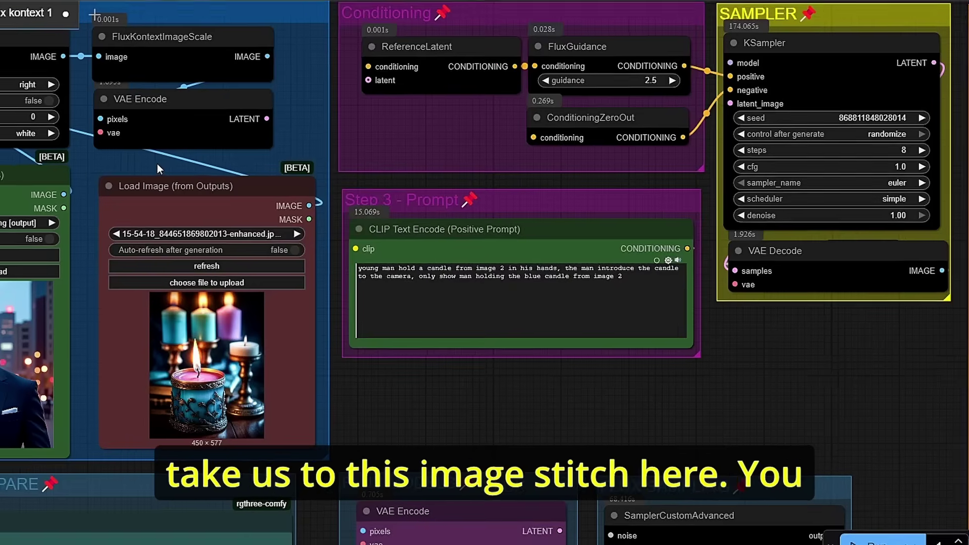
Step: Set the Image Stitch direction to 'down'
left_click_drag(157, 164, 598, 275)
scroll(510, 273, "up", 4)
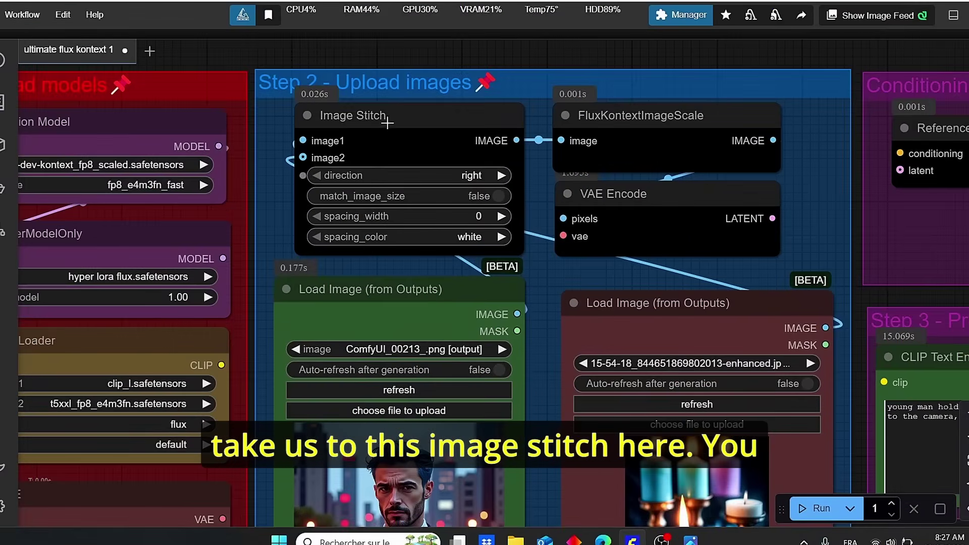
left_click(394, 138)
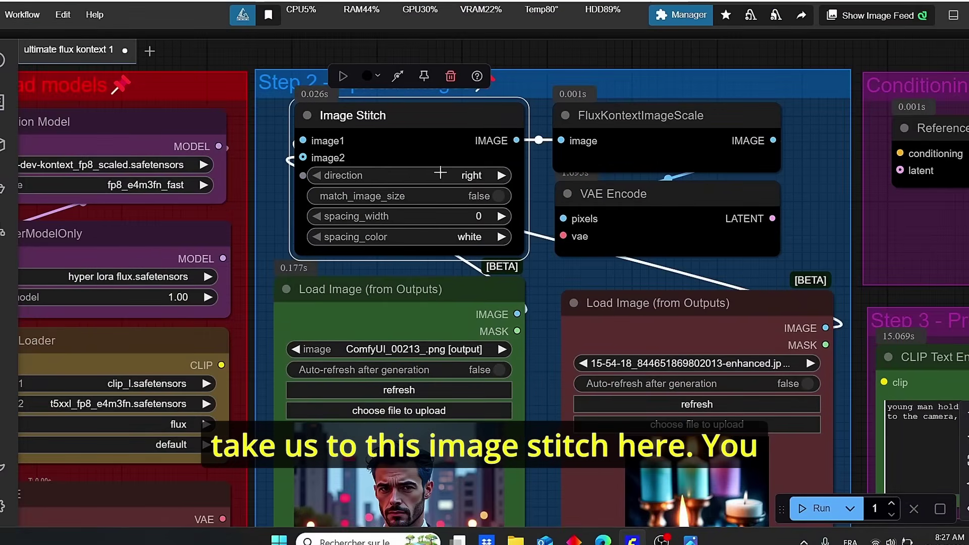
scroll(439, 174, "up", 3)
left_click(473, 181)
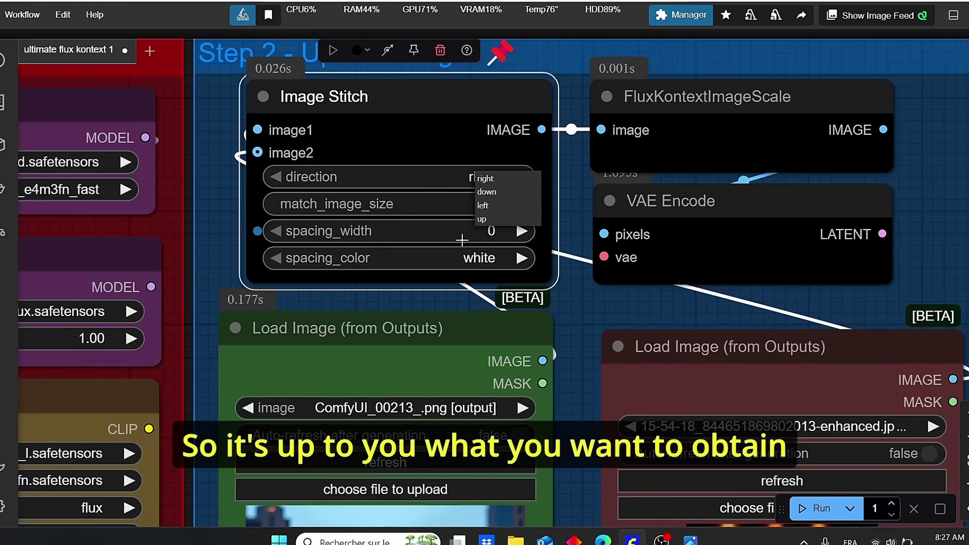
left_click(578, 295)
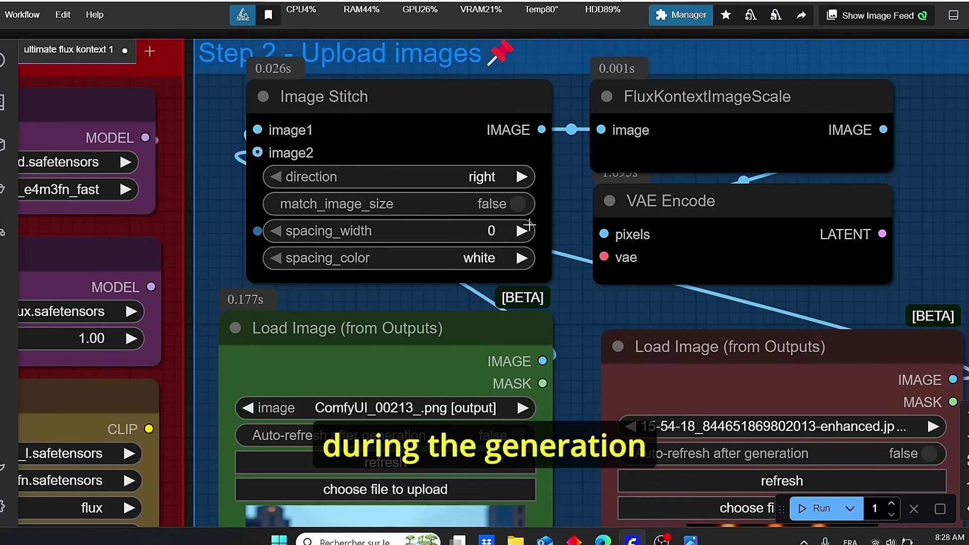
left_click(482, 175)
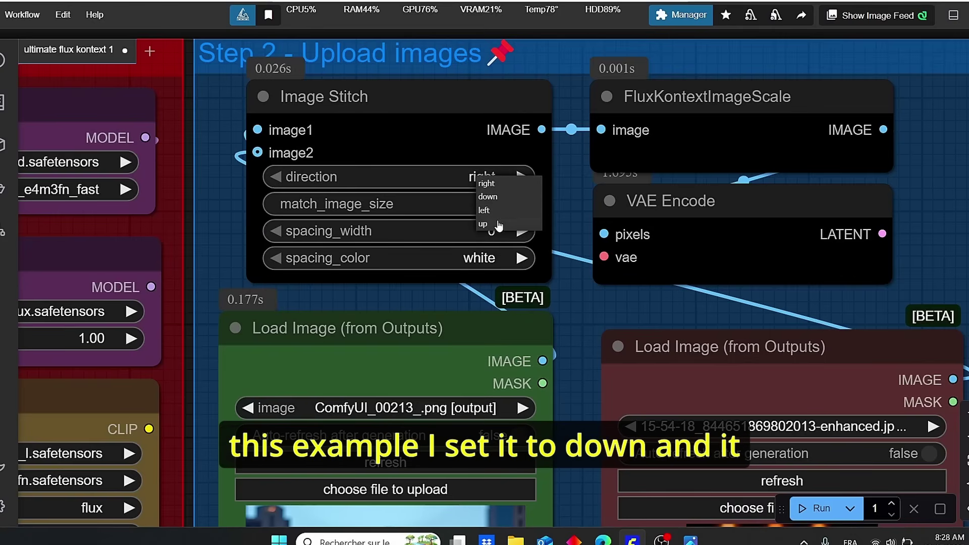
left_click(488, 197)
Step: Inspect the enlarged candle portrait, then return to the loaders and Step 3 prompt
scroll(588, 339, "down", 4)
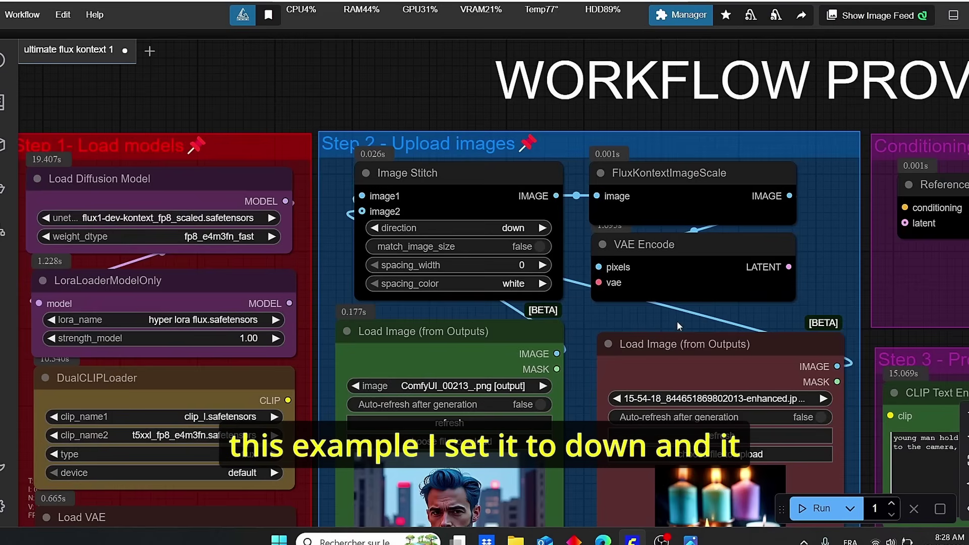
left_click(759, 503)
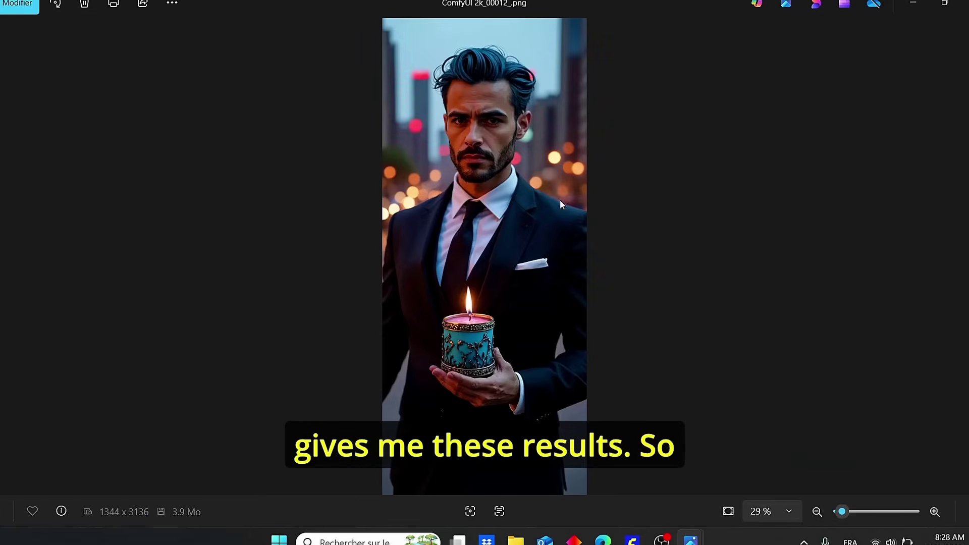
scroll(562, 204, "up", 3)
left_click_drag(547, 223, 549, 177)
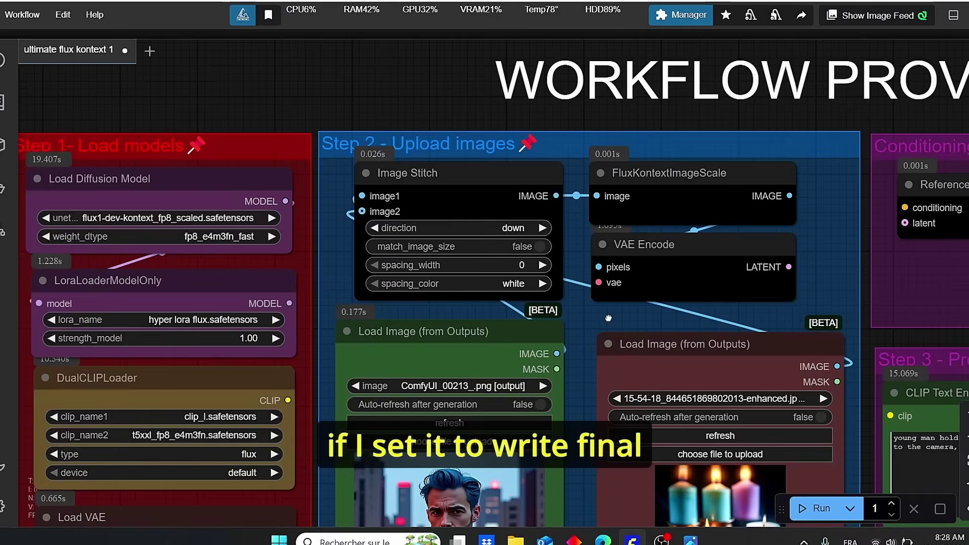
left_click_drag(607, 315, 561, 242)
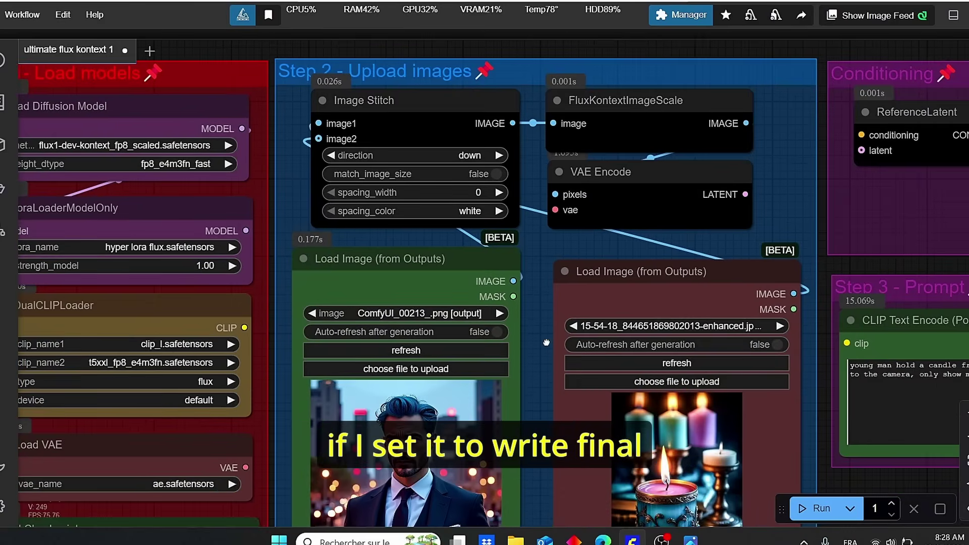
left_click_drag(546, 343, 552, 222)
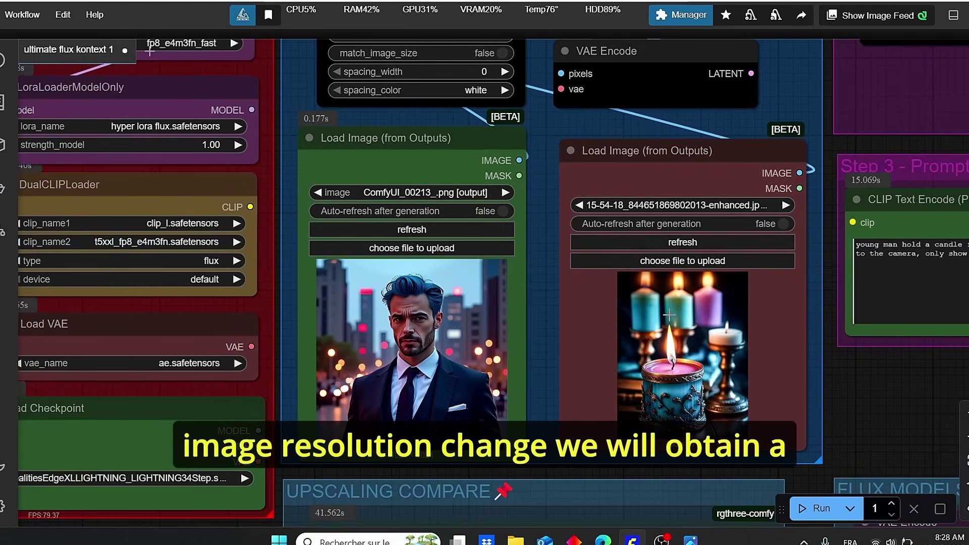
left_click_drag(901, 404, 787, 404)
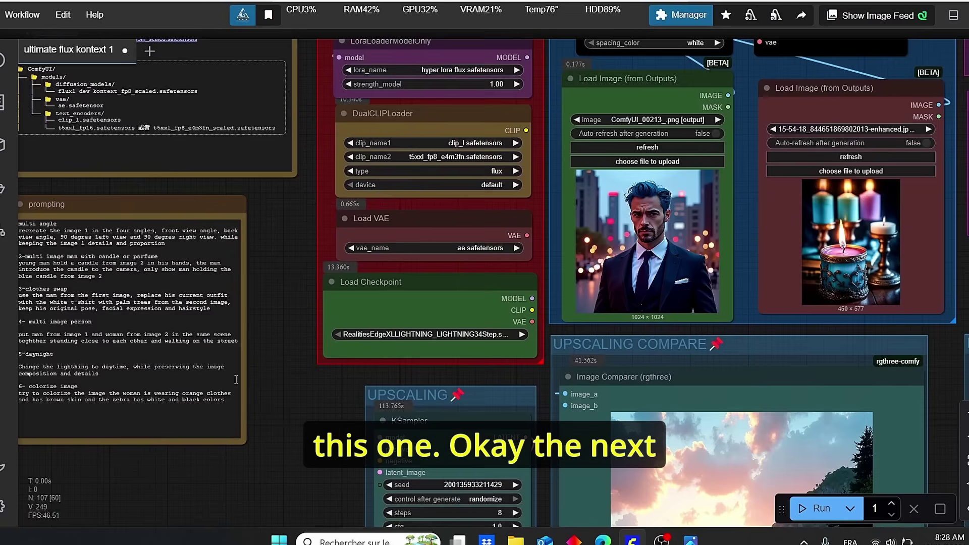
left_click_drag(329, 428, 531, 398)
left_click_drag(532, 398, 552, 397)
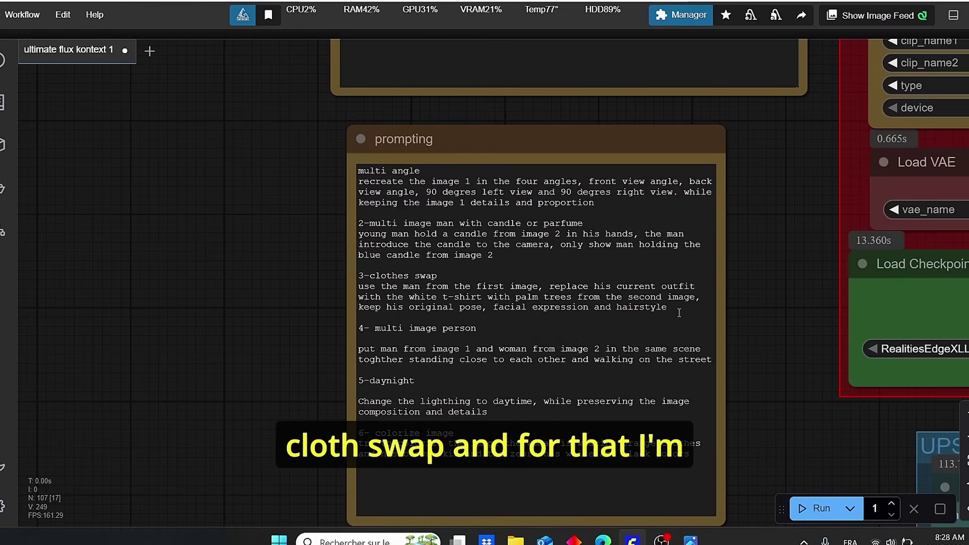
scroll(772, 411, "down", 4)
left_click_drag(822, 432, 227, 446)
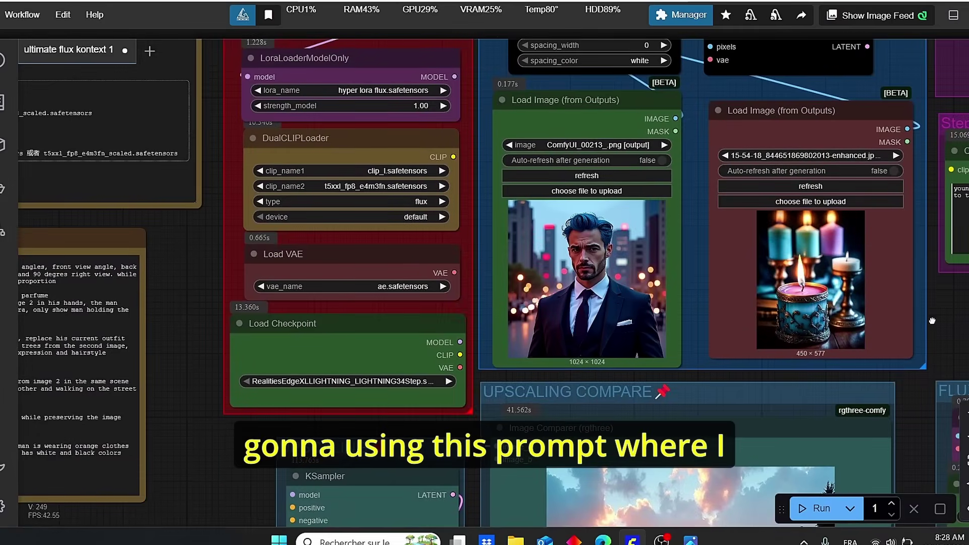
left_click_drag(961, 318, 639, 328)
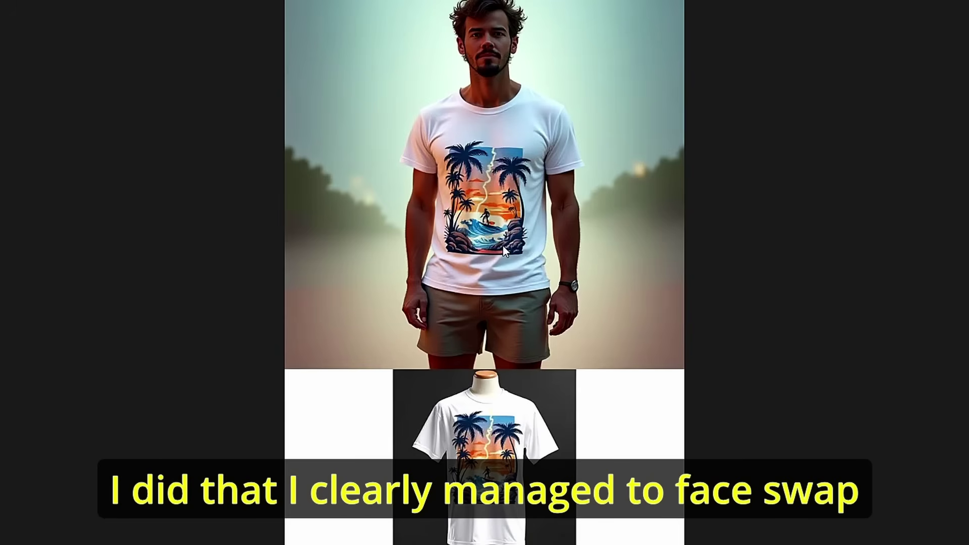
scroll(511, 263, "up", 3)
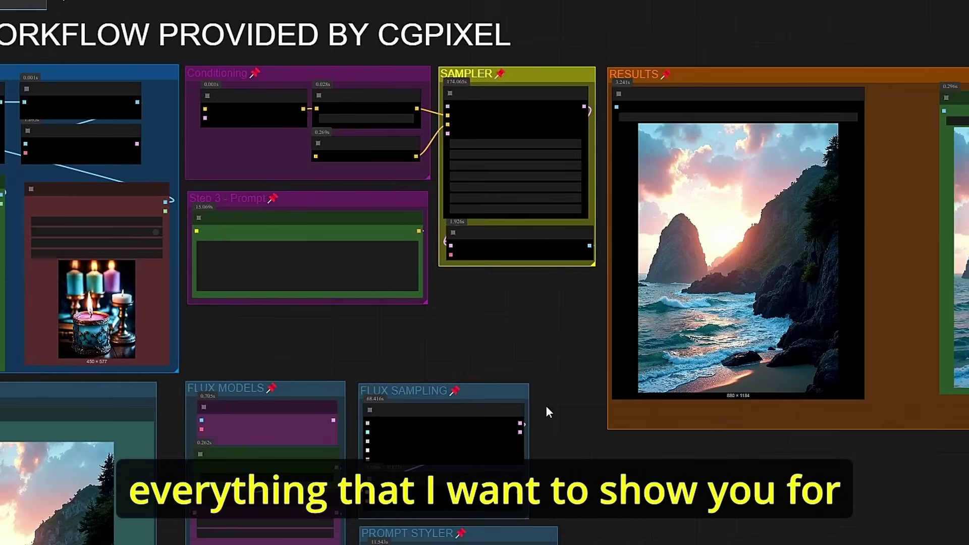
left_click_drag(865, 493, 640, 469)
scroll(640, 469, "down", 1)
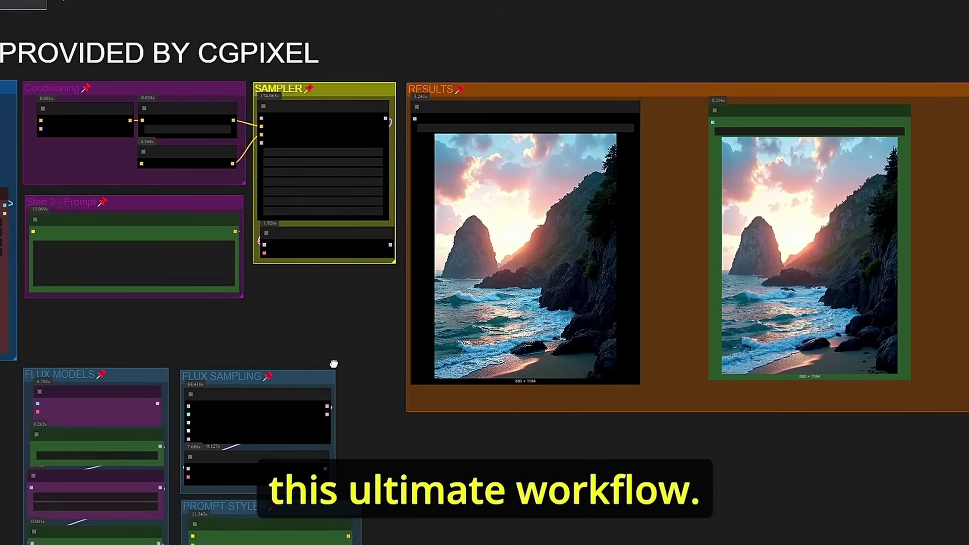
left_click_drag(334, 364, 640, 316)
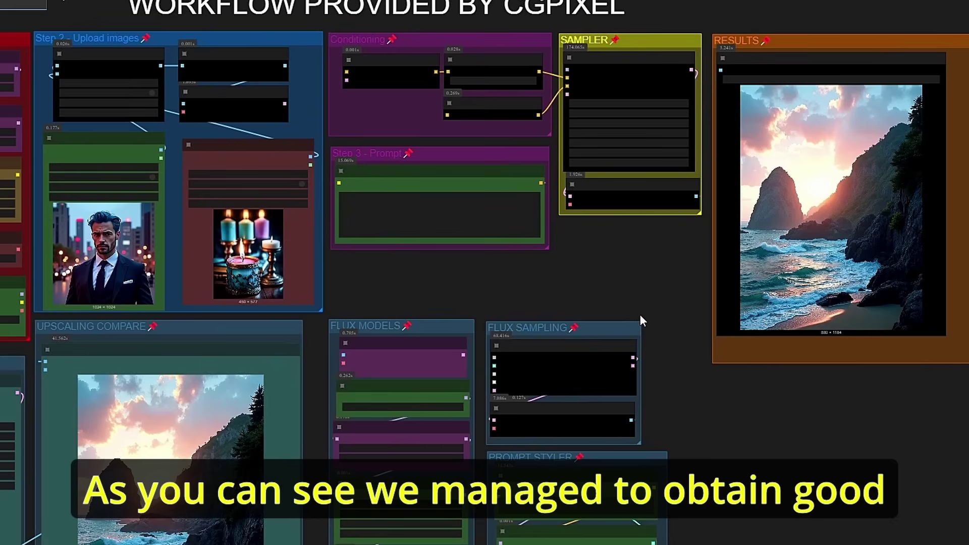
left_click_drag(668, 267, 608, 273)
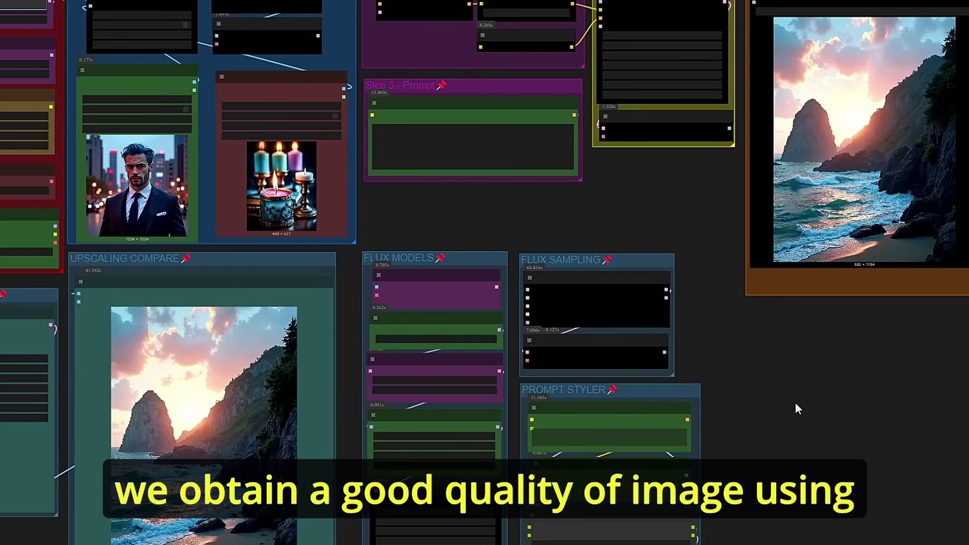
left_click_drag(959, 378, 860, 380)
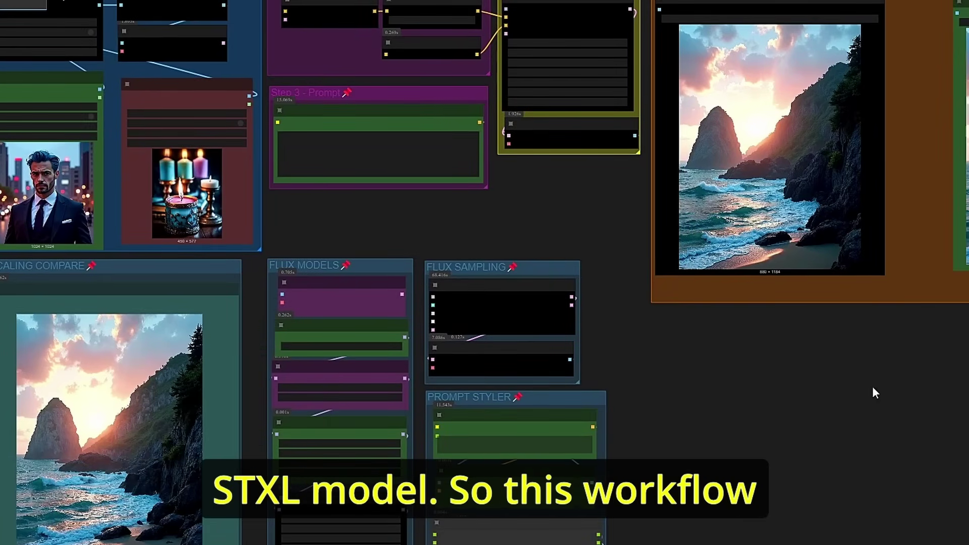
left_click_drag(614, 343, 460, 369)
left_click_drag(671, 447, 558, 442)
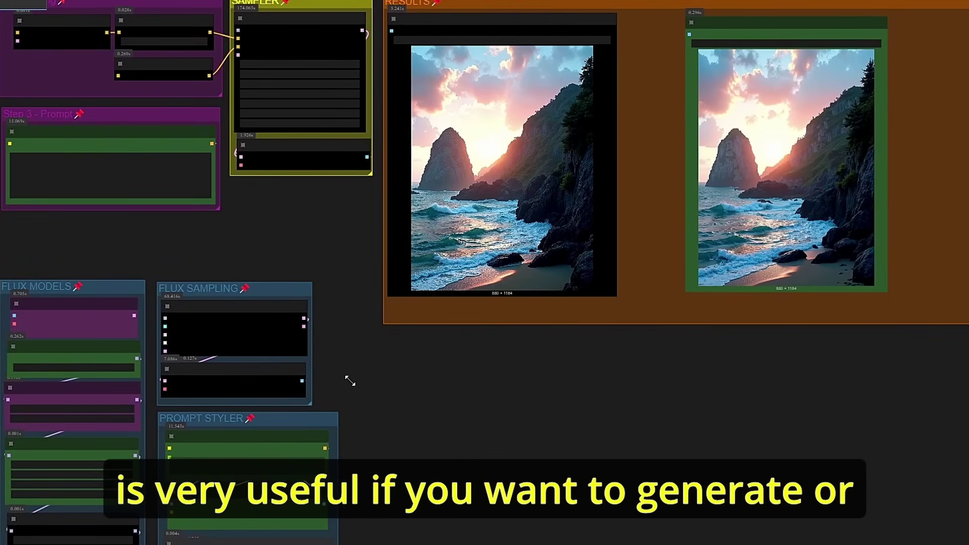
left_click_drag(350, 382, 497, 390)
left_click_drag(306, 254, 443, 256)
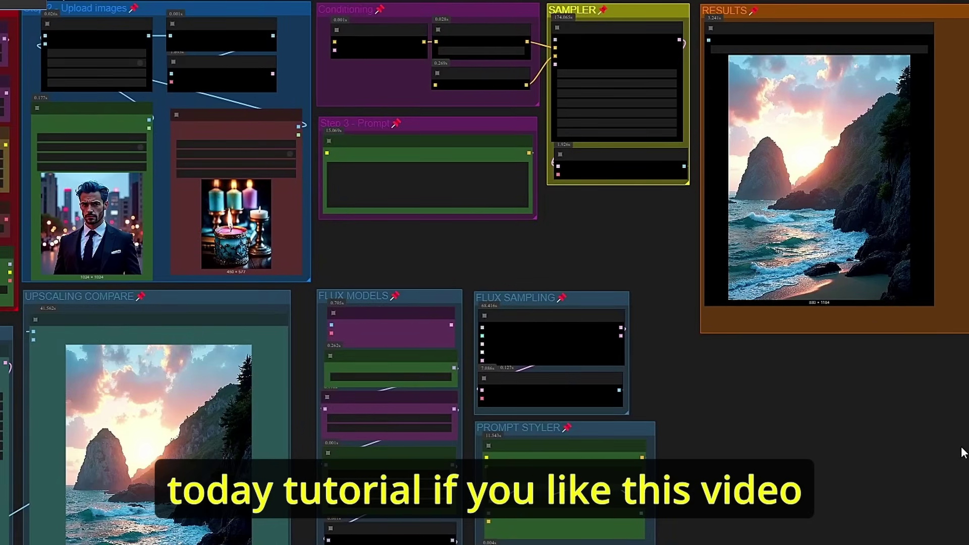
left_click_drag(957, 449, 794, 443)
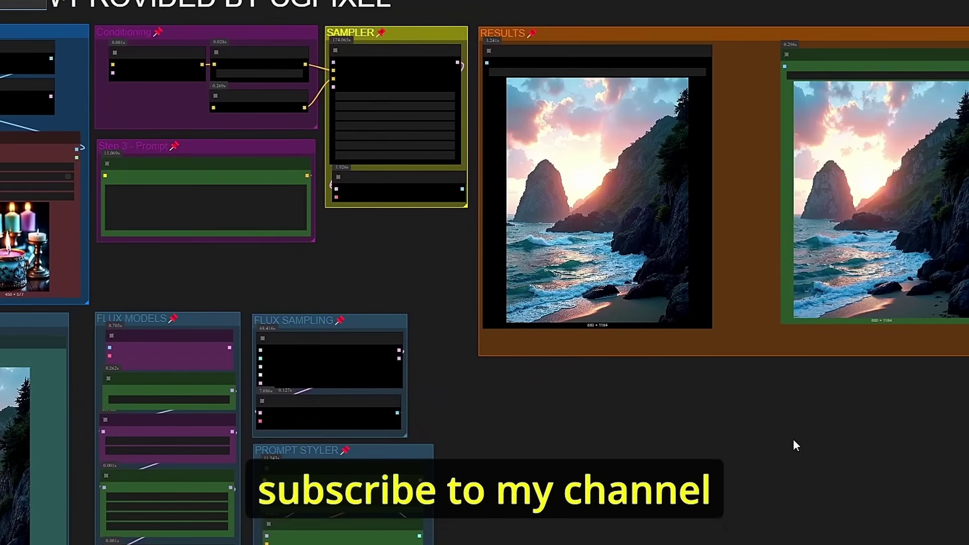